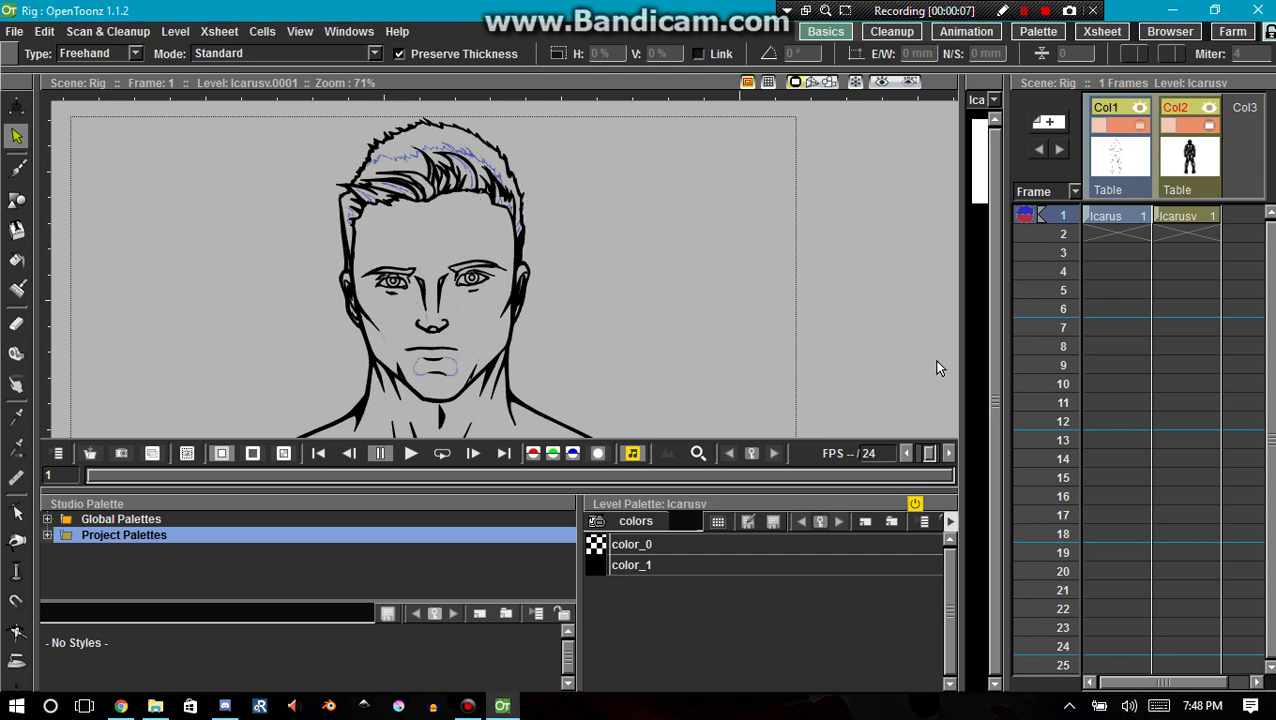
Step: Widen the Xsheet panel to show more columns and frame the character's head in the viewer
left_click_drag(998, 373, 836, 373)
scroll(348, 242, "up", 1)
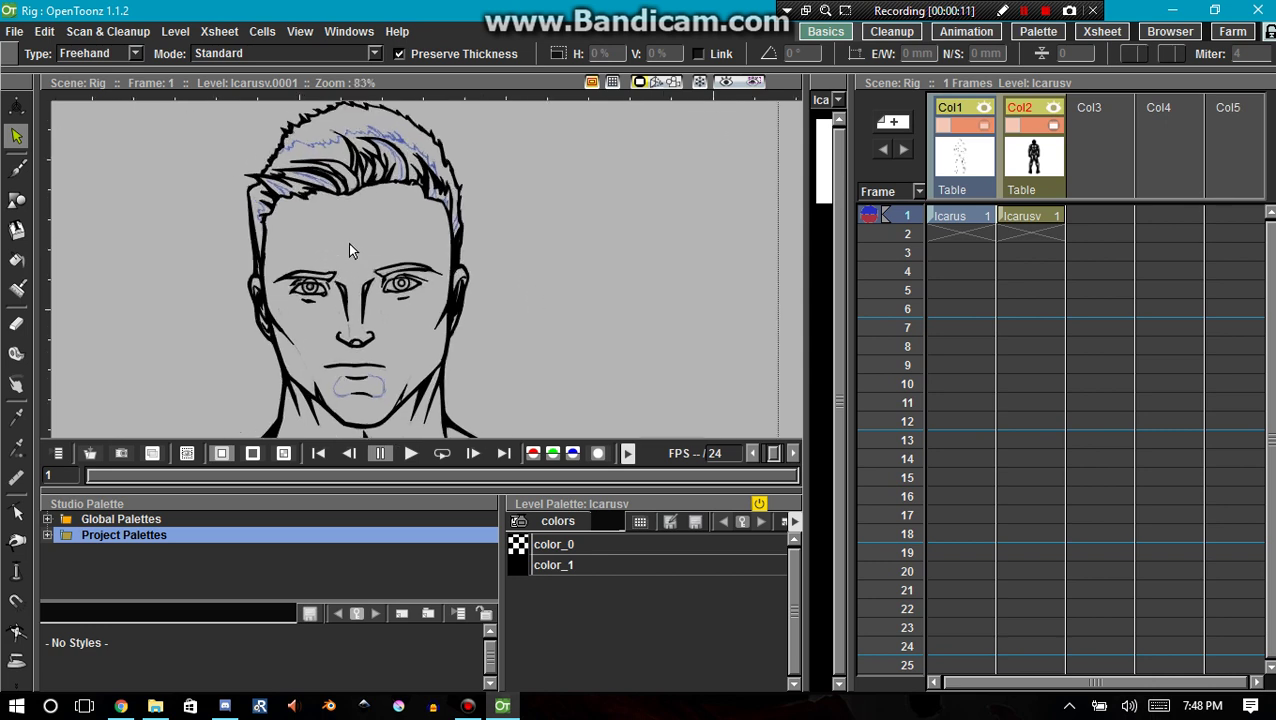
scroll(348, 242, "up", 1)
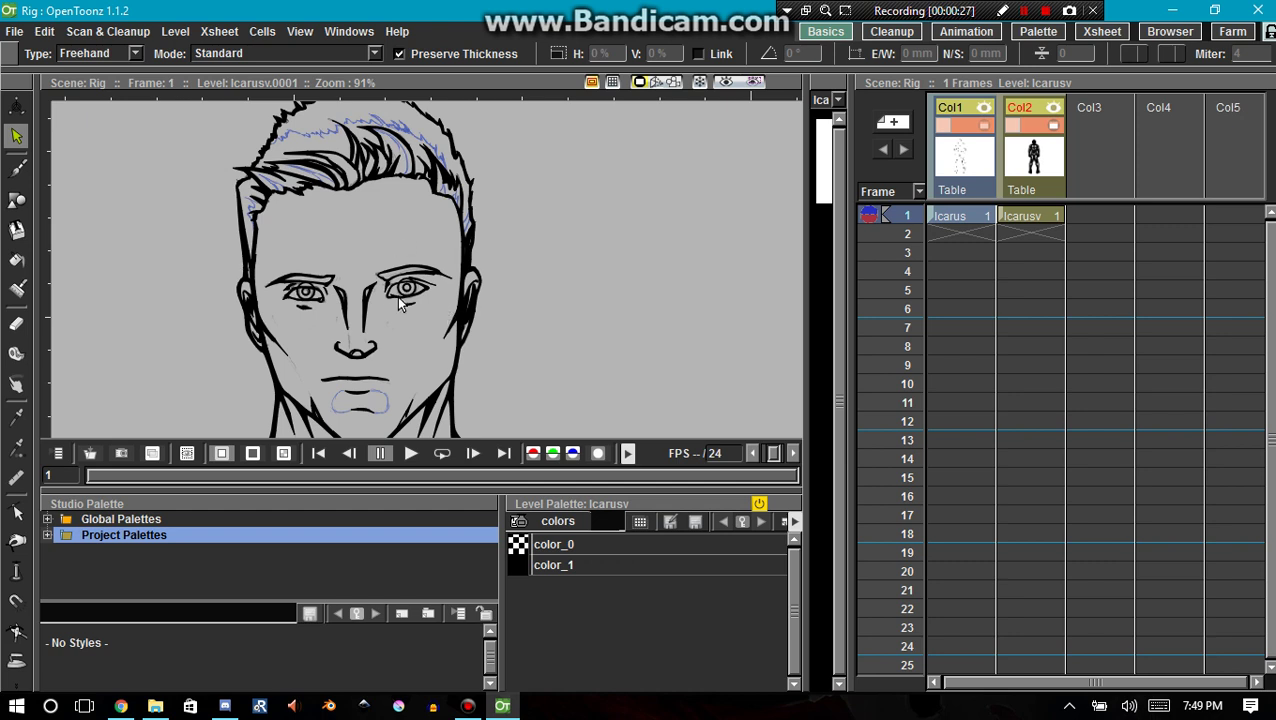
scroll(303, 280, "down", 1)
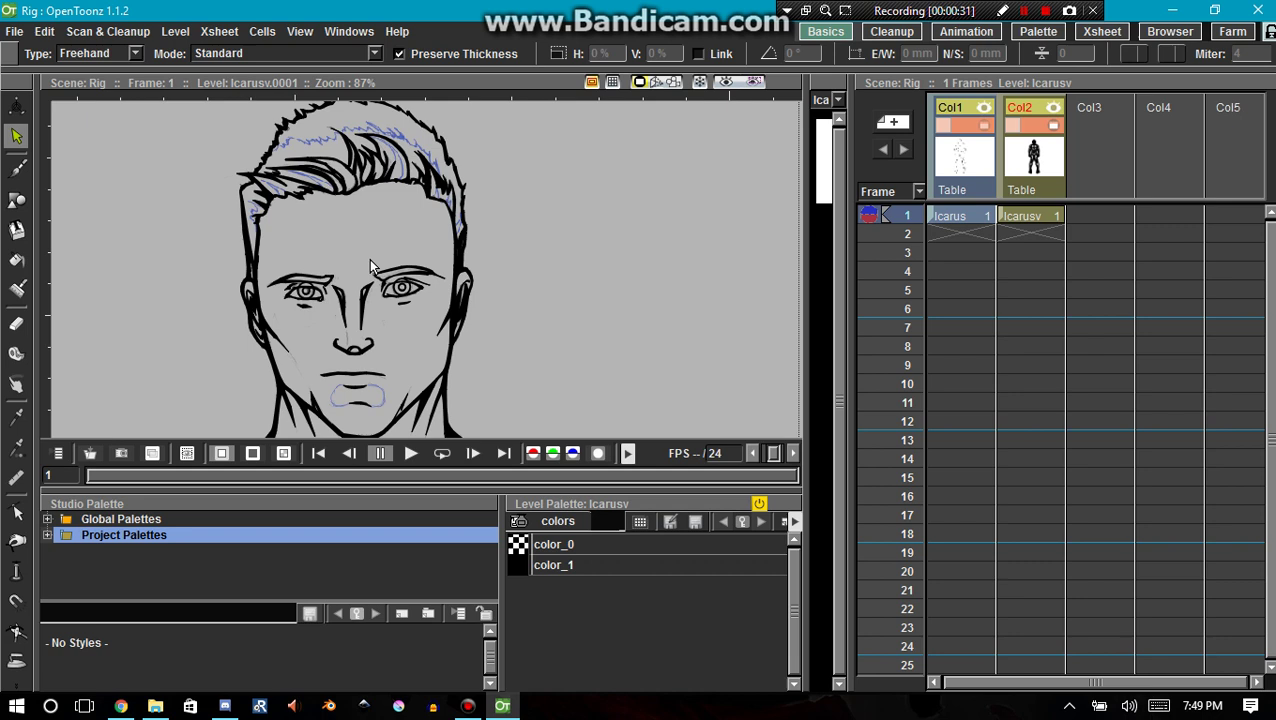
key("space")
left_click_drag(365, 256, 413, 236)
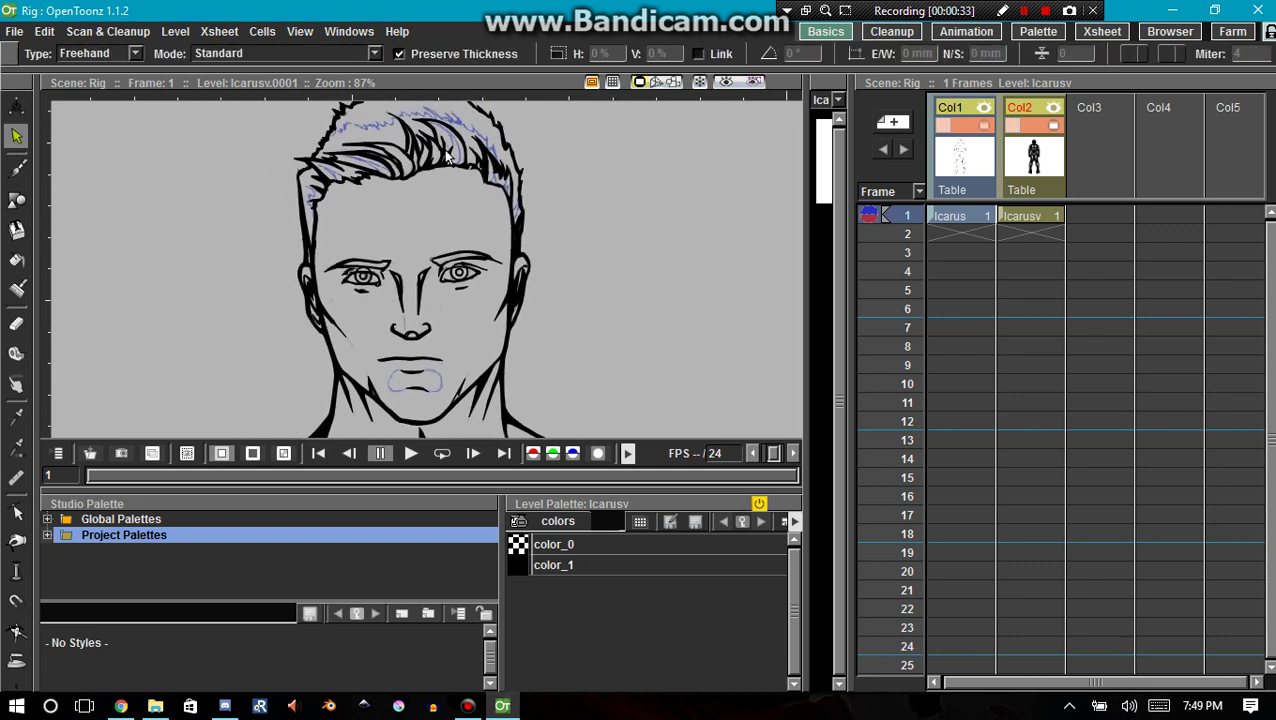
Step: Select all the hair strokes with a freehand selection around the hair
mouse_move(458, 182)
left_mouse_down()
mouse_move(503, 265)
mouse_move(530, 258)
left_mouse_up()
mouse_move(546, 133)
left_mouse_down()
mouse_move(479, 68)
mouse_move(394, 62)
left_mouse_up()
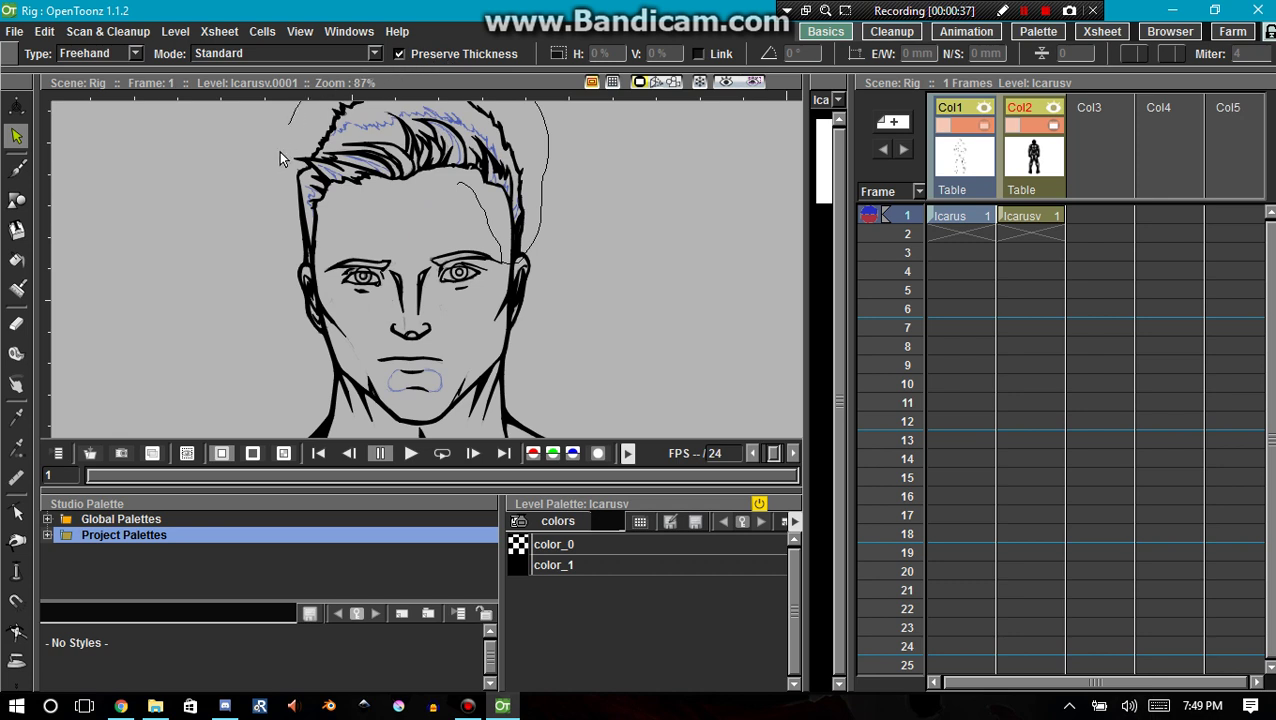
mouse_move(279, 224)
left_mouse_down()
mouse_move(323, 280)
mouse_move(355, 243)
left_mouse_up()
left_click_drag(436, 200, 468, 190)
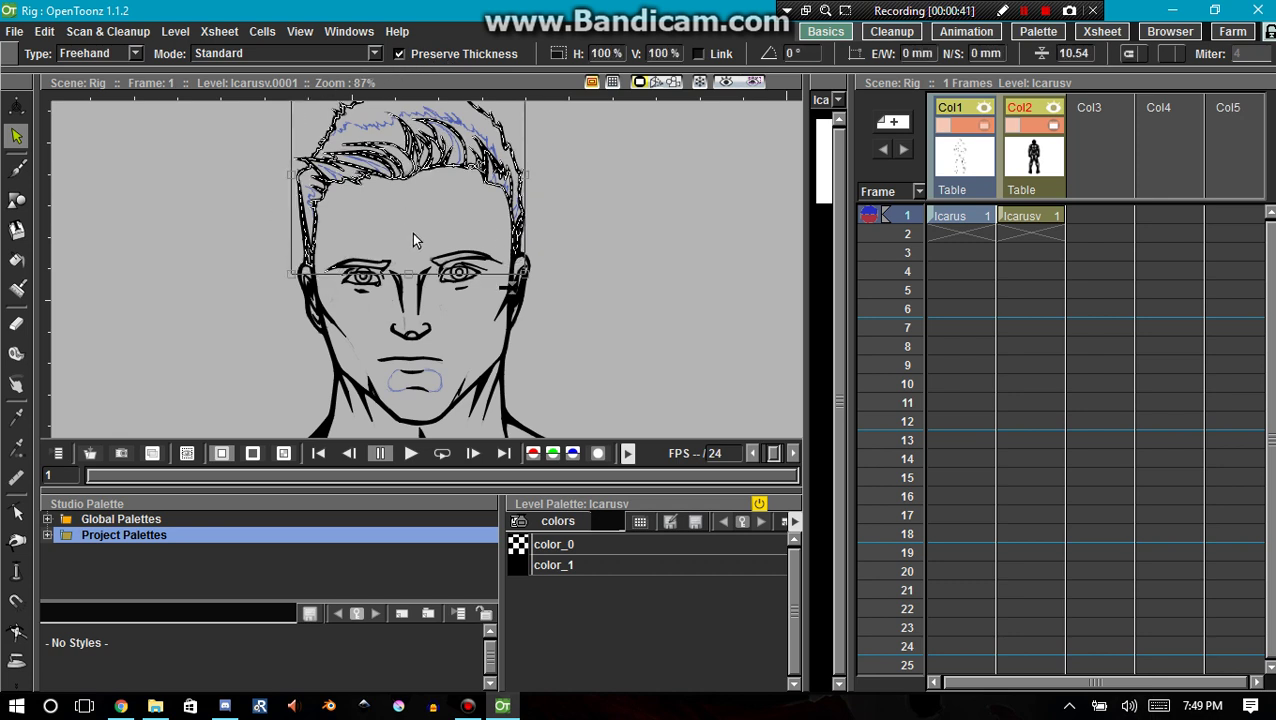
Step: Drop the stray lower stroke from the hair selection and move the hair strokes off the head into the empty space beside it
left_click_drag(326, 138, 85, 136)
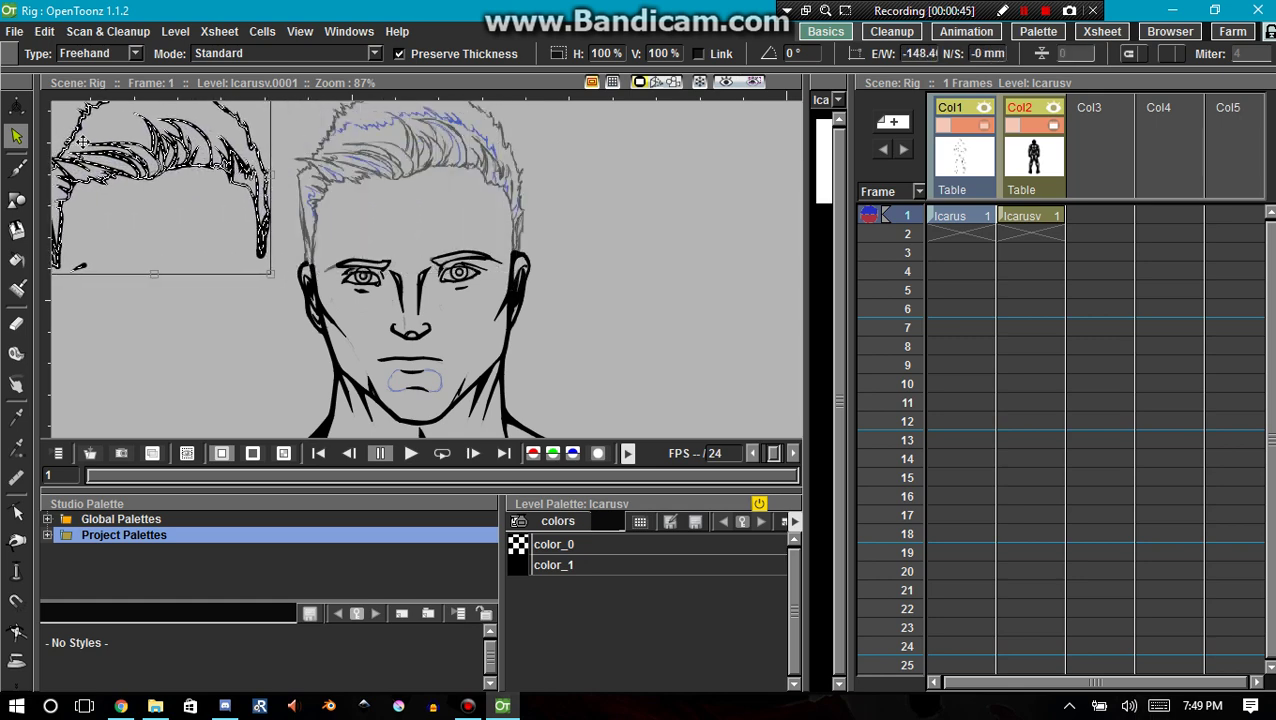
key("ctrl+z")
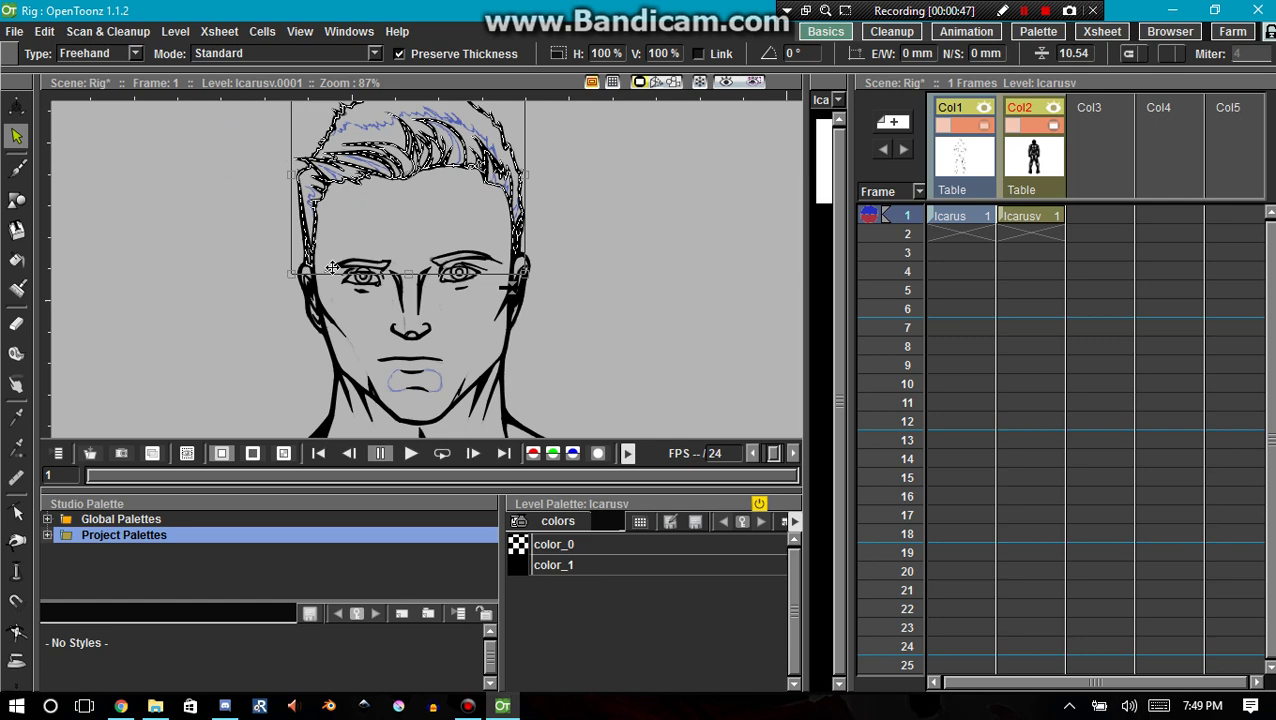
left_click_drag(336, 273, 334, 268)
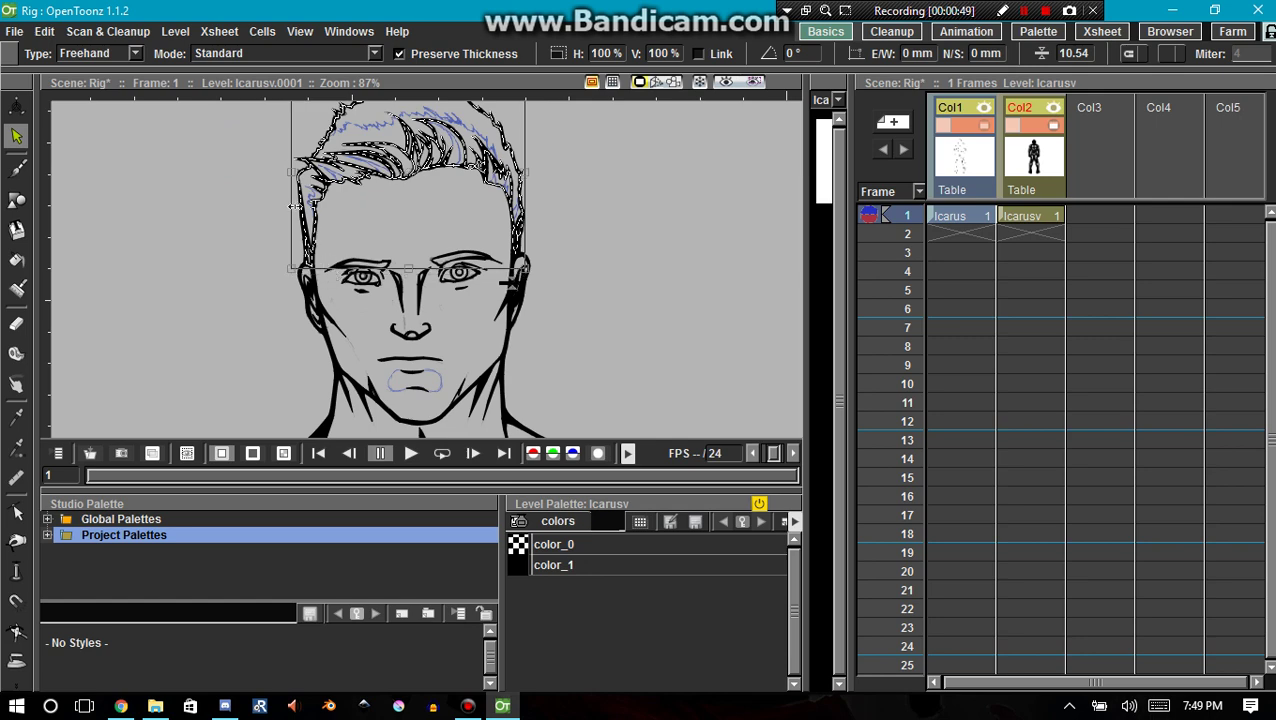
mouse_move(299, 212)
left_mouse_down()
mouse_move(225, 196)
mouse_move(47, 199)
left_mouse_up()
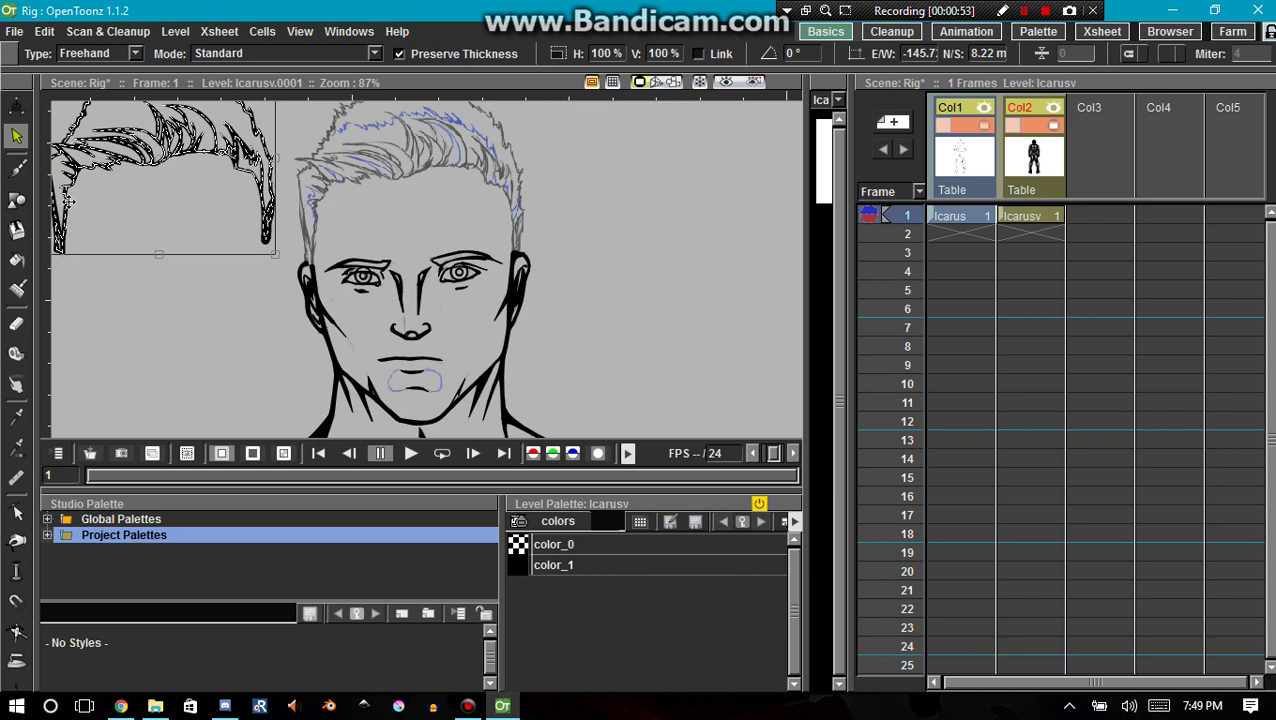
left_click(264, 320)
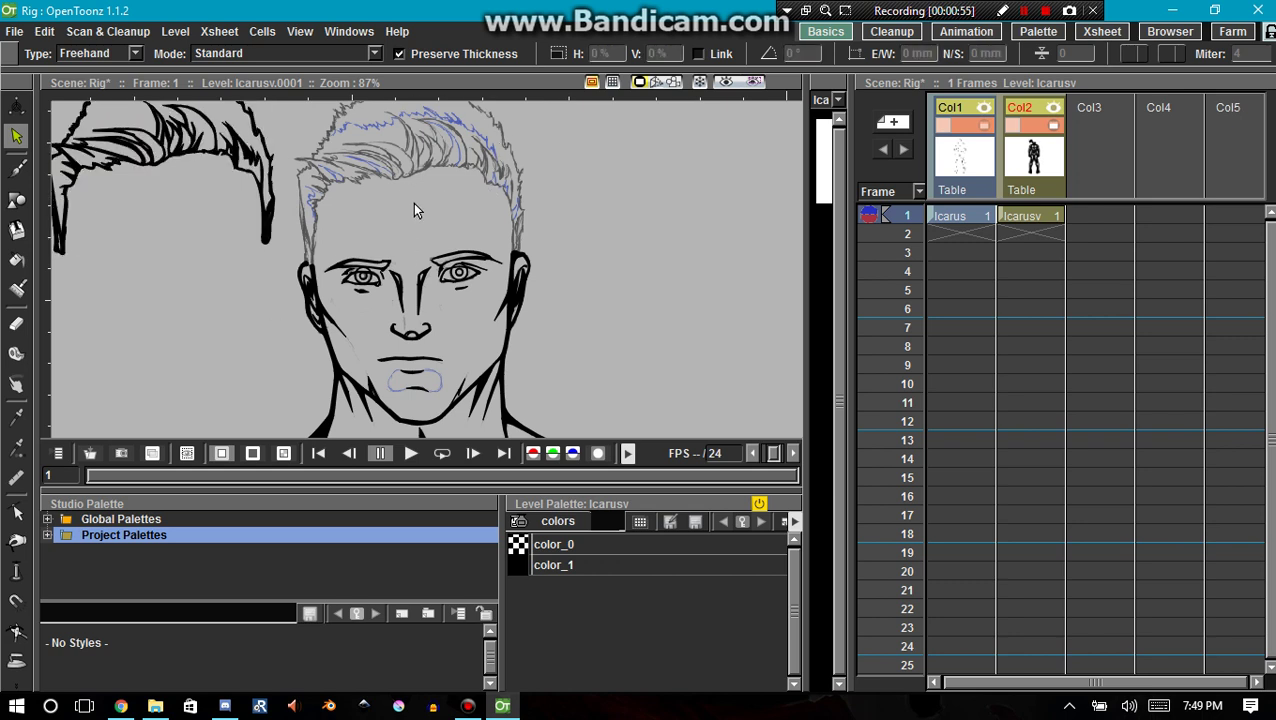
Step: Draw a curved skull outline from ear to ear over the crown using the Geometric tool's Polyline shape
left_click_drag(414, 203, 414, 273)
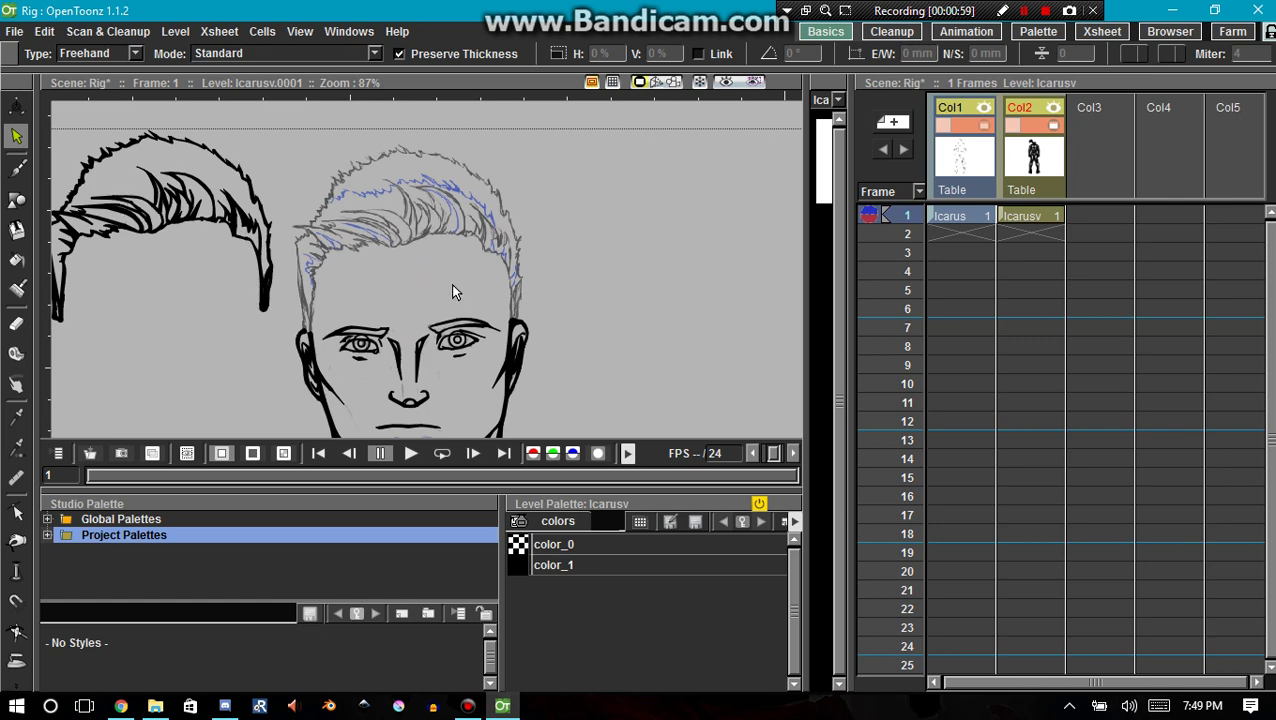
scroll(485, 315, "up", 2)
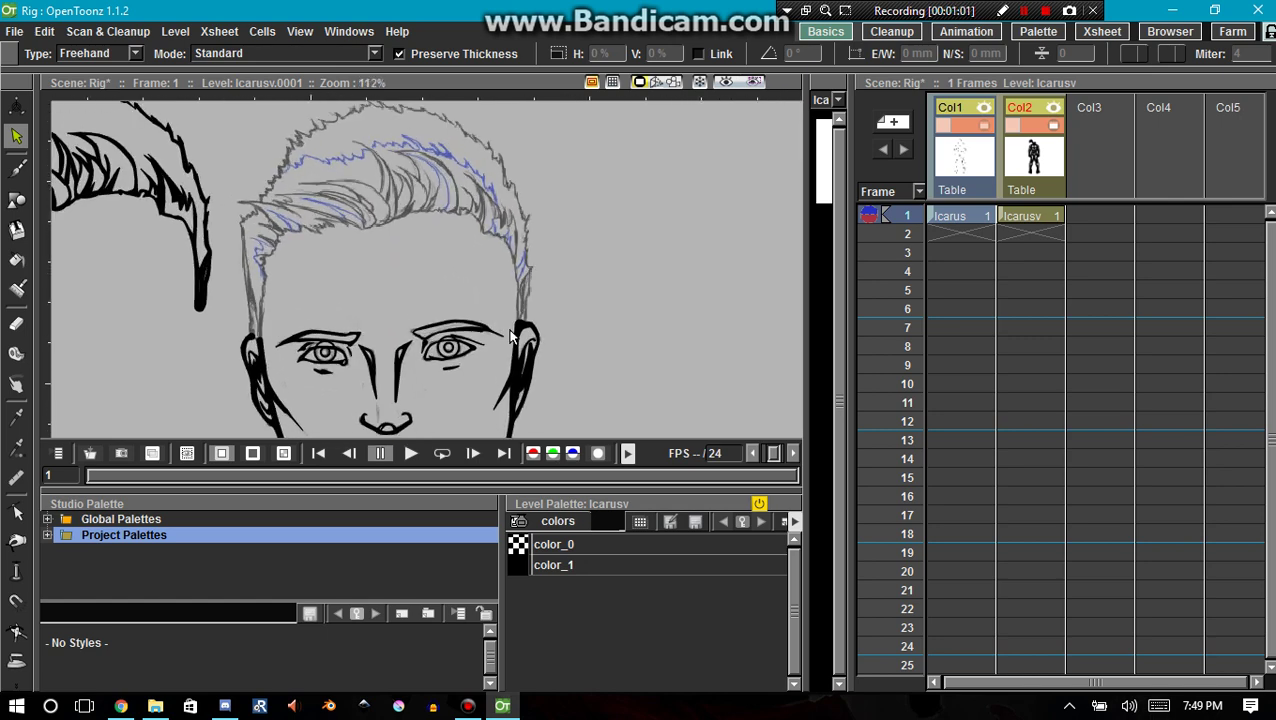
key("b")
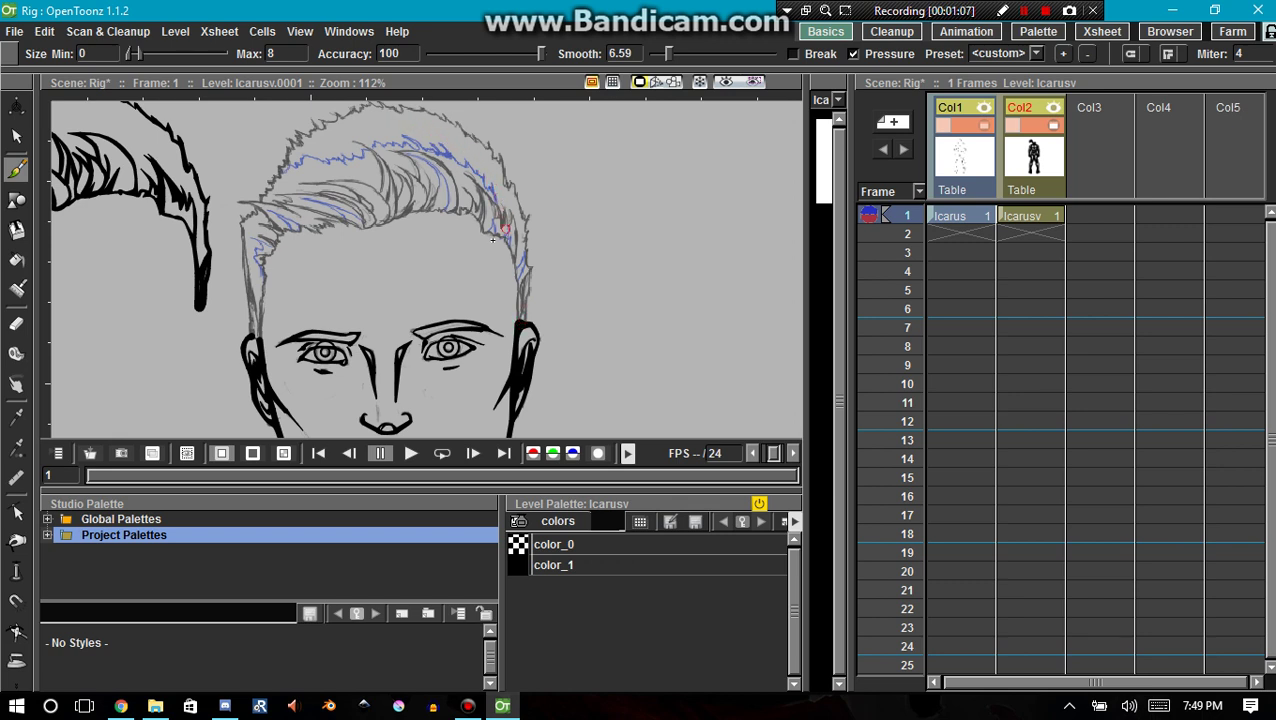
left_click(18, 201)
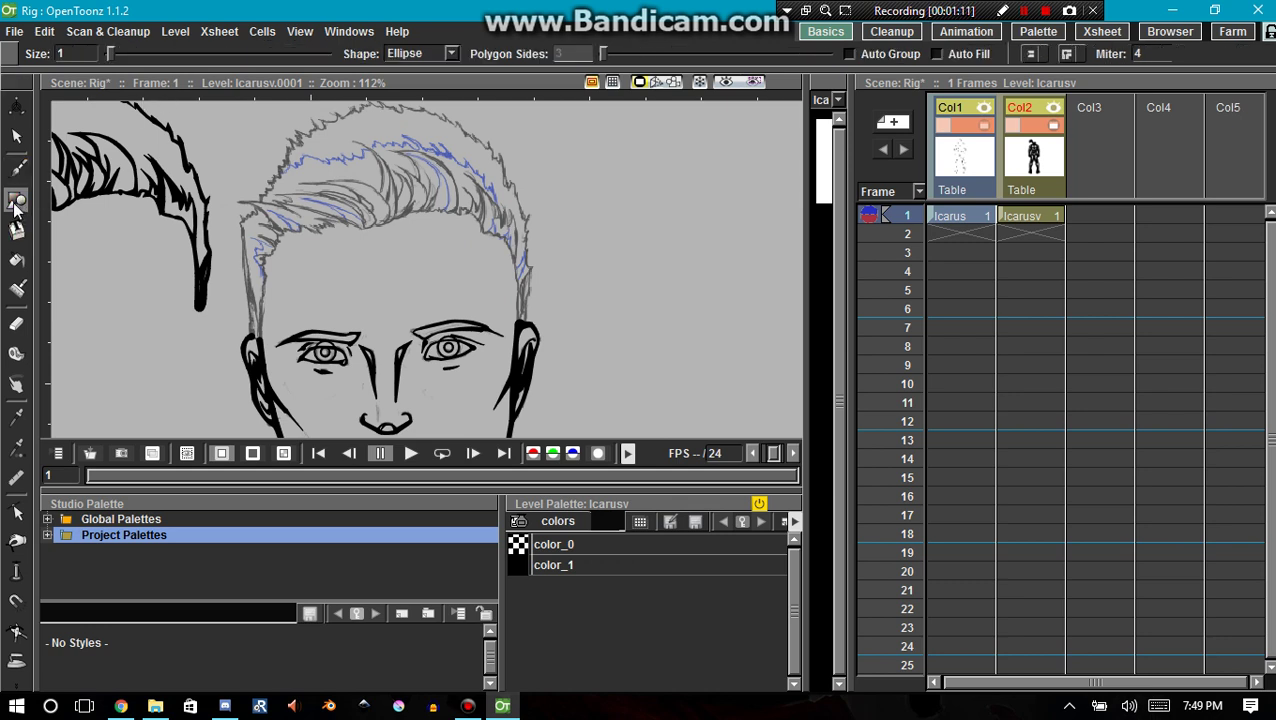
left_click(428, 53)
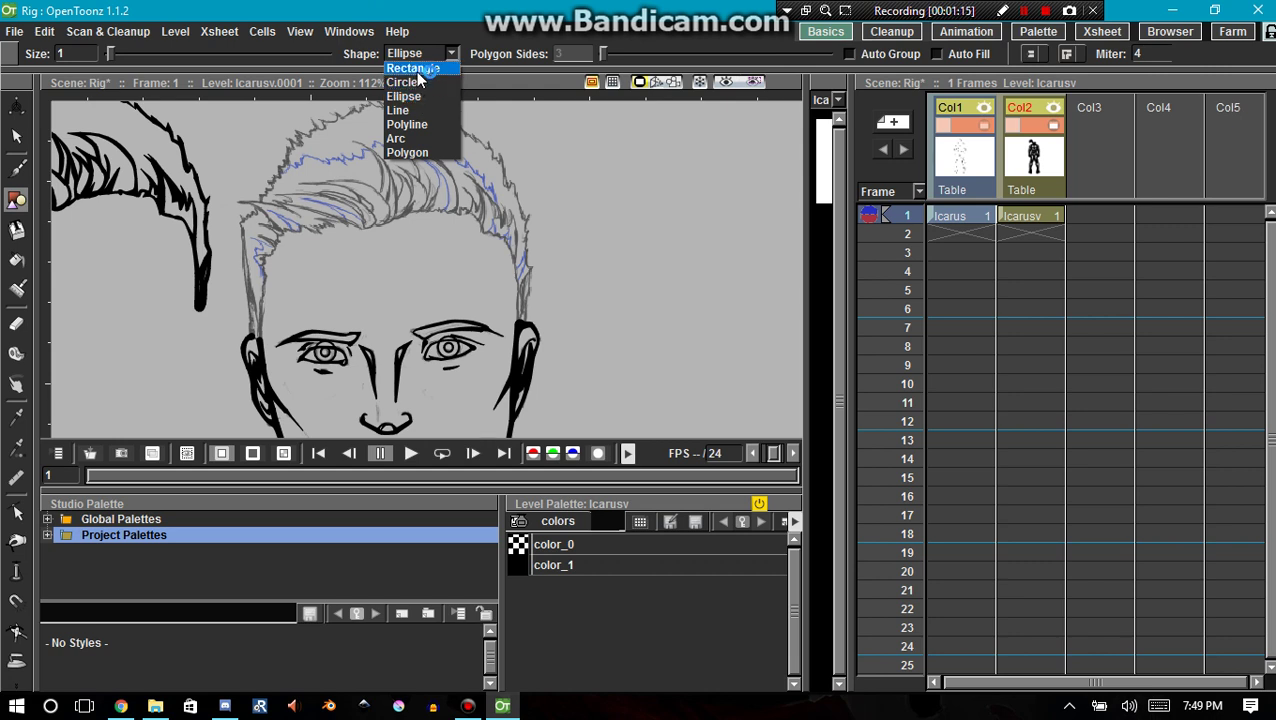
left_click(420, 125)
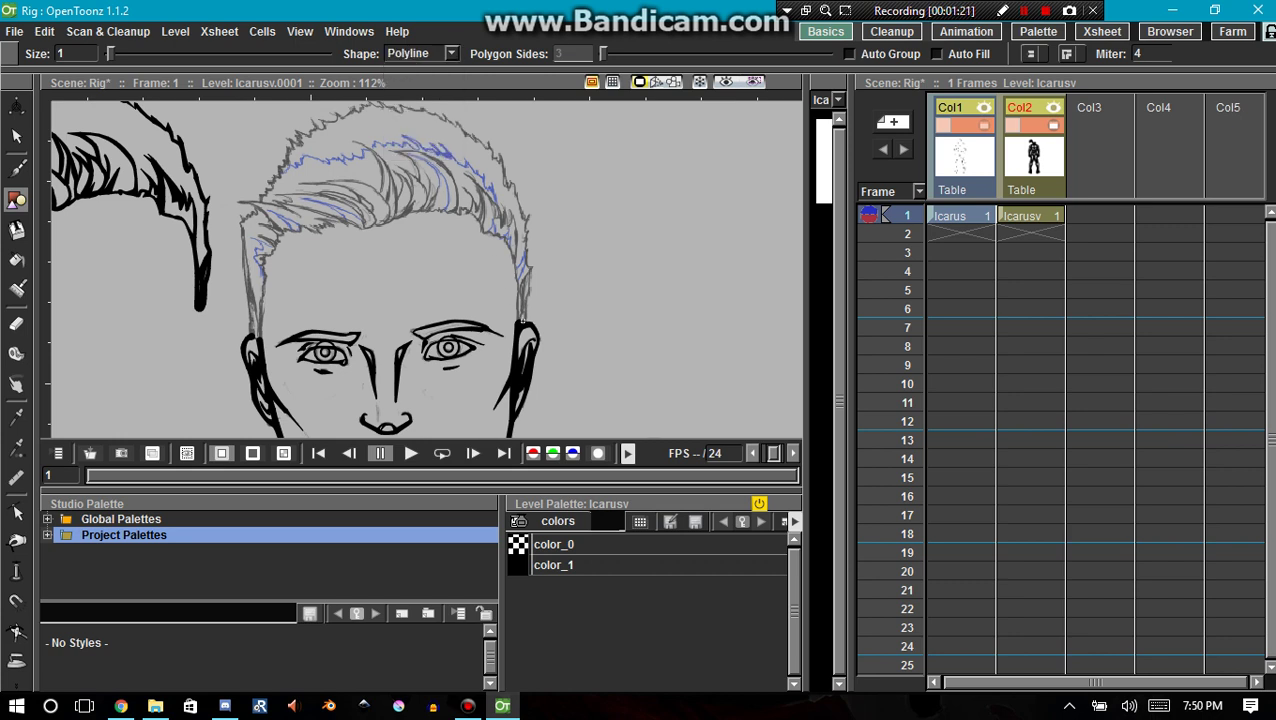
left_click(498, 176)
left_click_drag(396, 116, 350, 115)
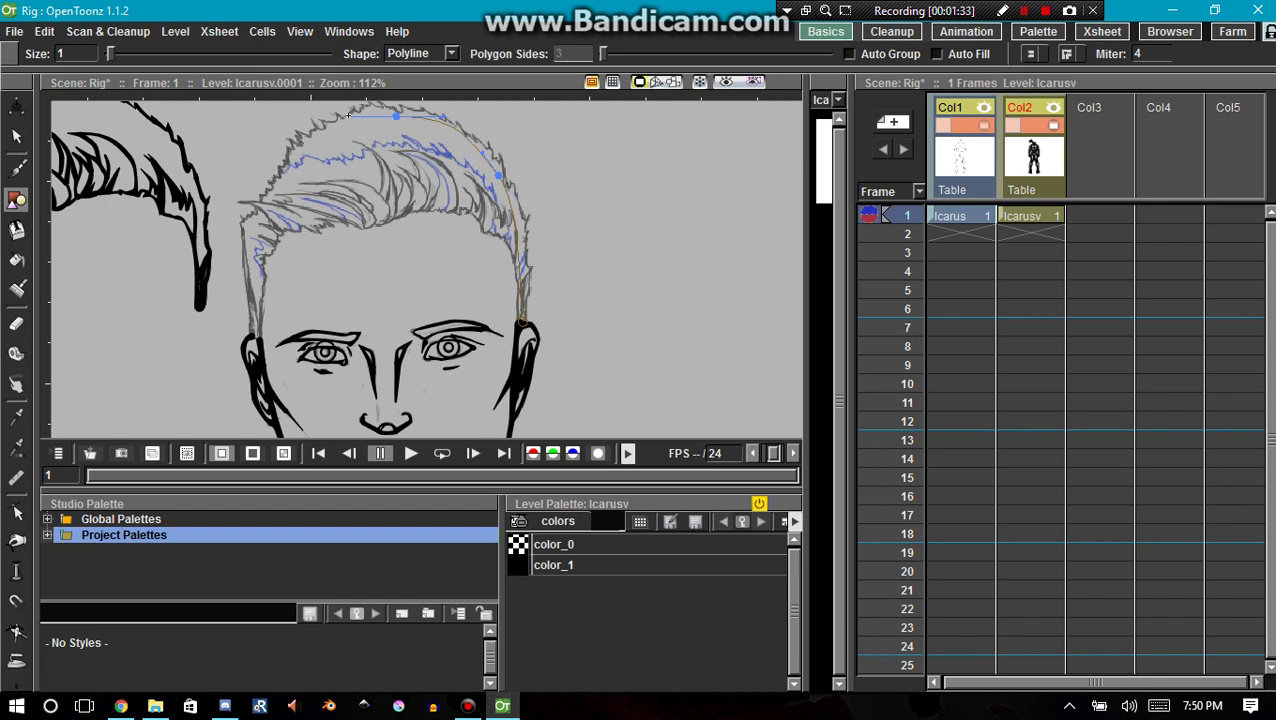
left_click(283, 180)
left_click(252, 334)
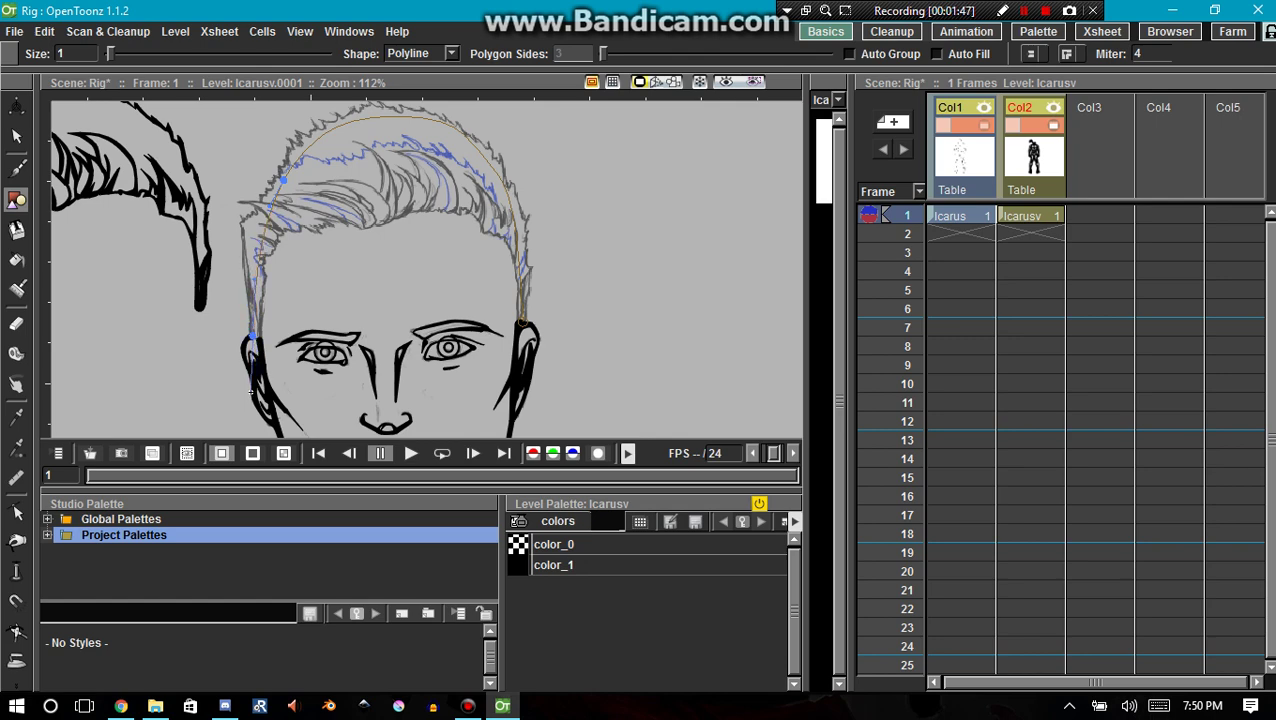
double_click(242, 381)
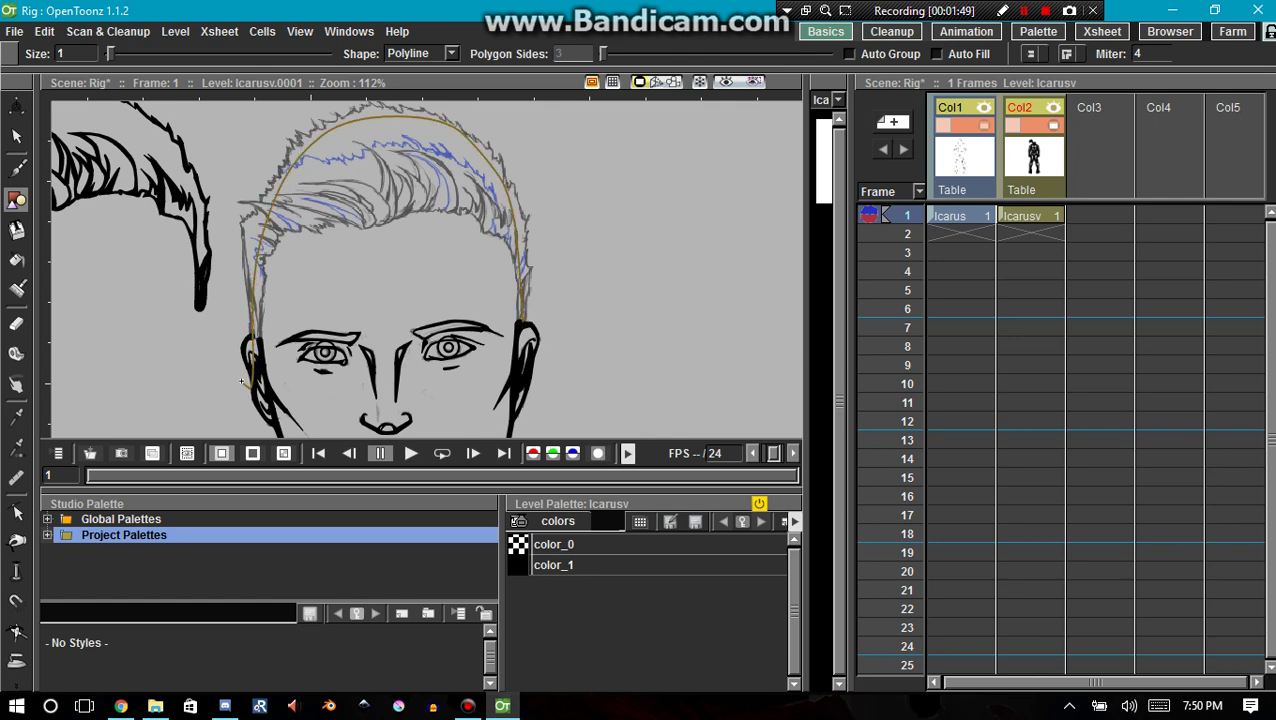
Step: Delete the skull curve's extra end point below the ear and reposition the remaining end point near the ear's top
scroll(241, 372, "up", 3)
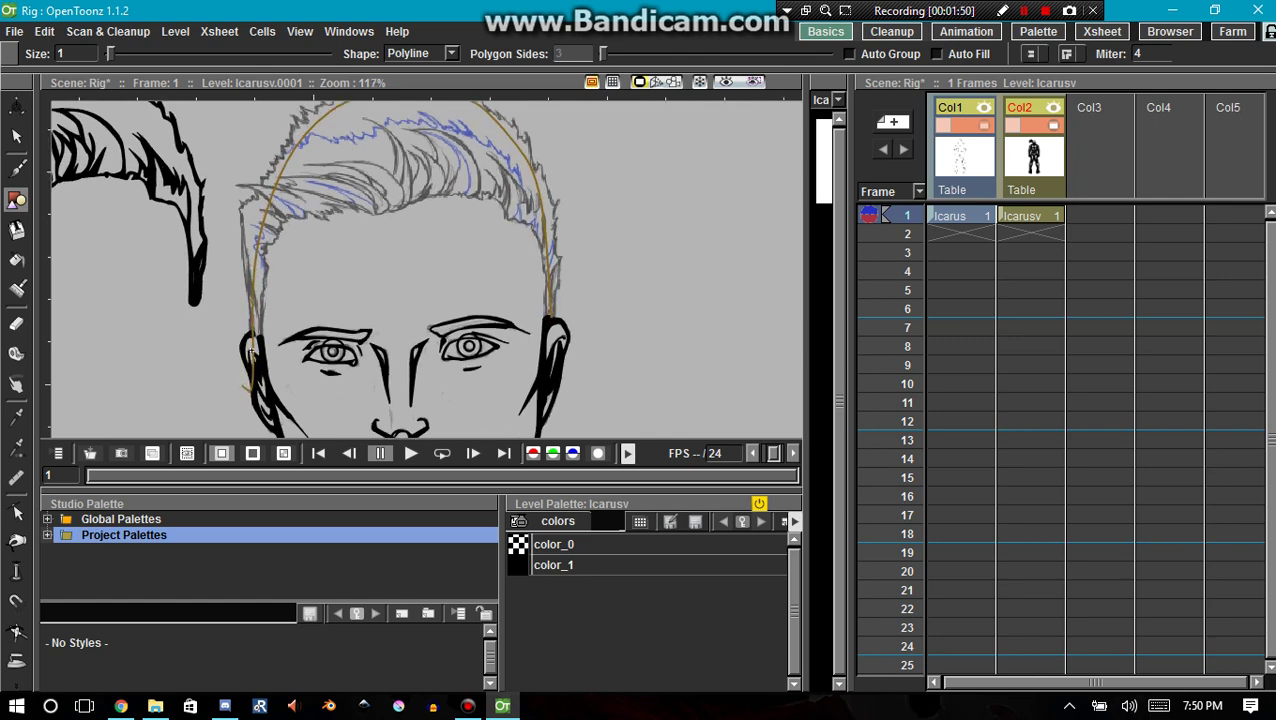
key("c")
left_click(241, 408)
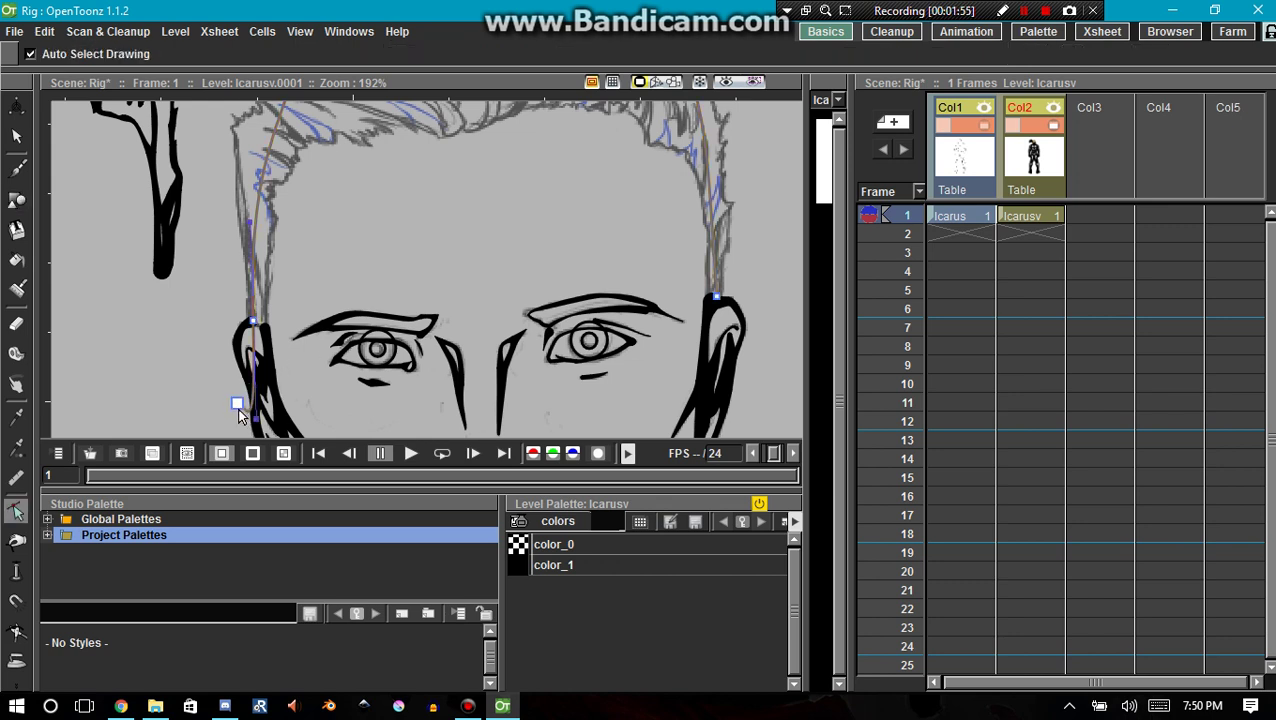
key("Delete")
left_click(252, 323)
left_click_drag(251, 319, 256, 311)
Step: Recolor the skull curve with the black color_1 style
key("b")
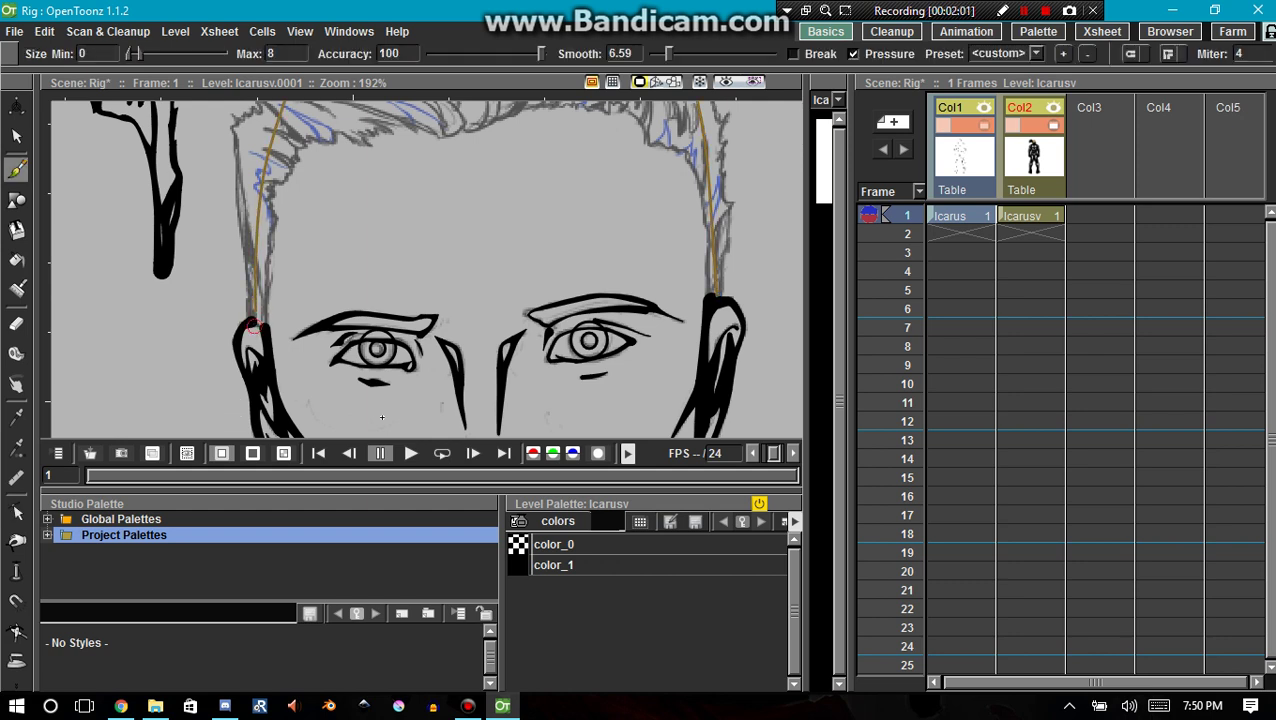
left_click(516, 562)
scroll(245, 320, "up", 3)
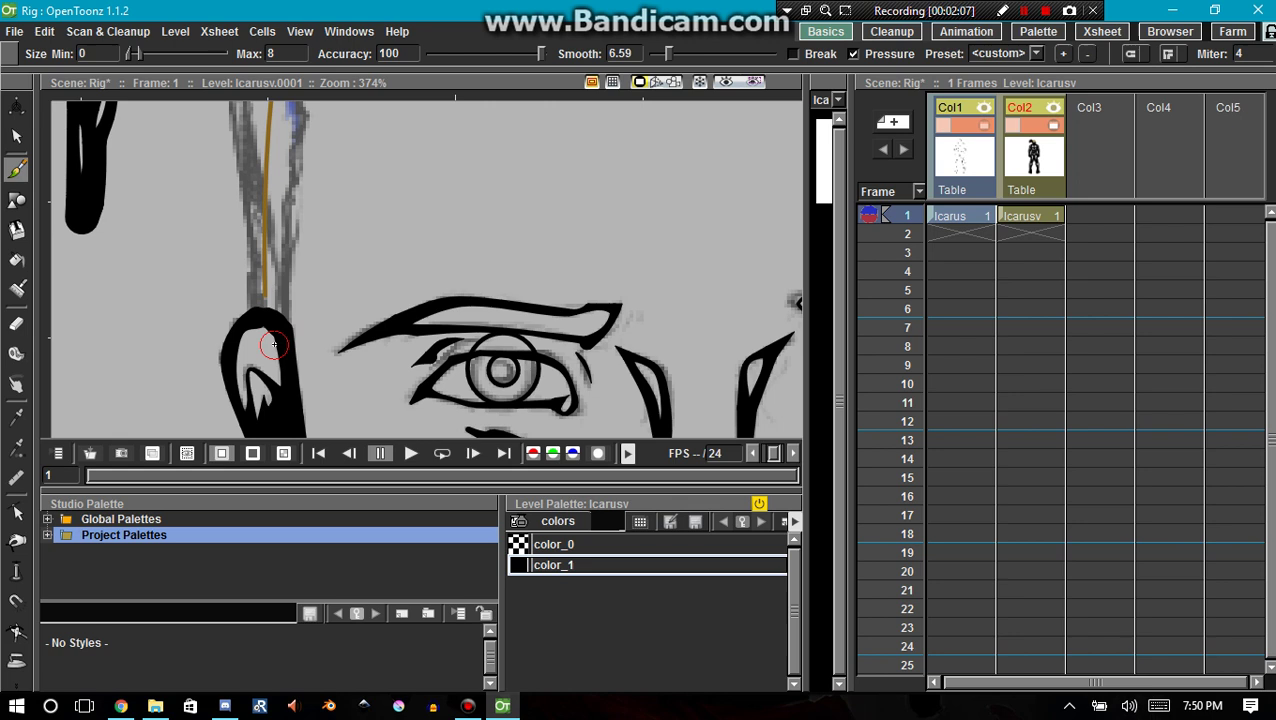
scroll(267, 303, "down", 1)
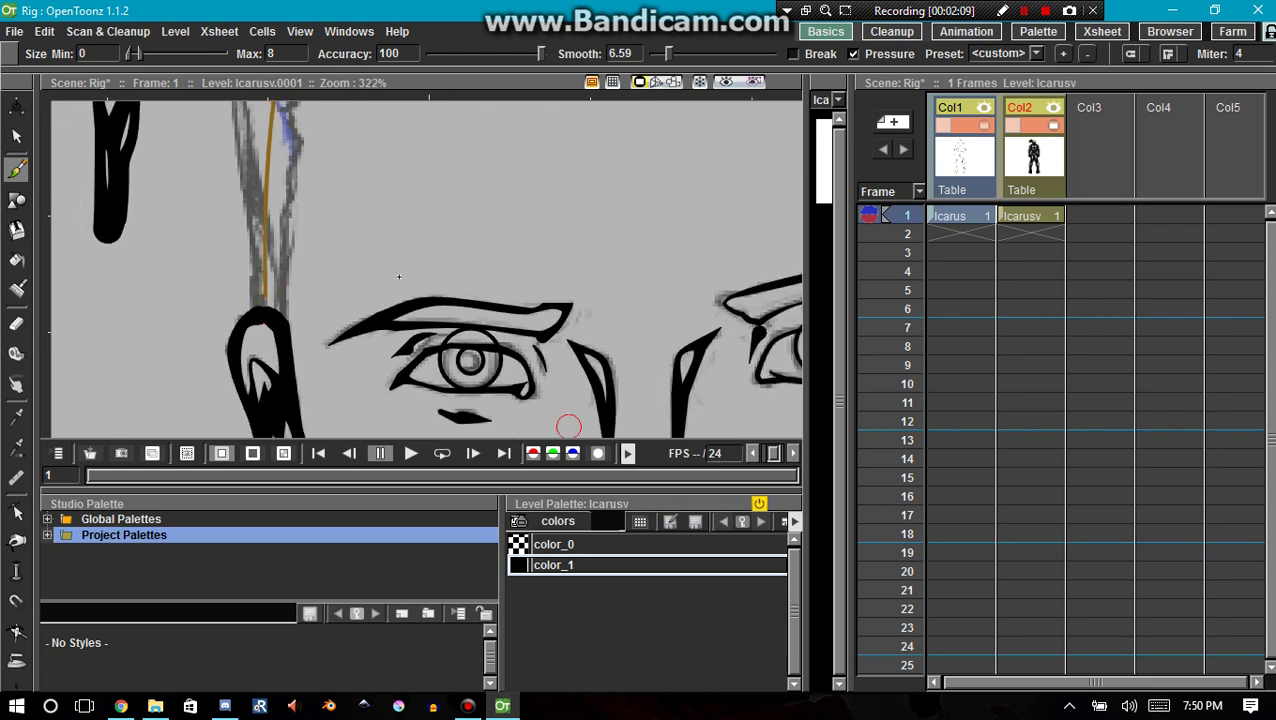
key("s")
left_click(265, 238)
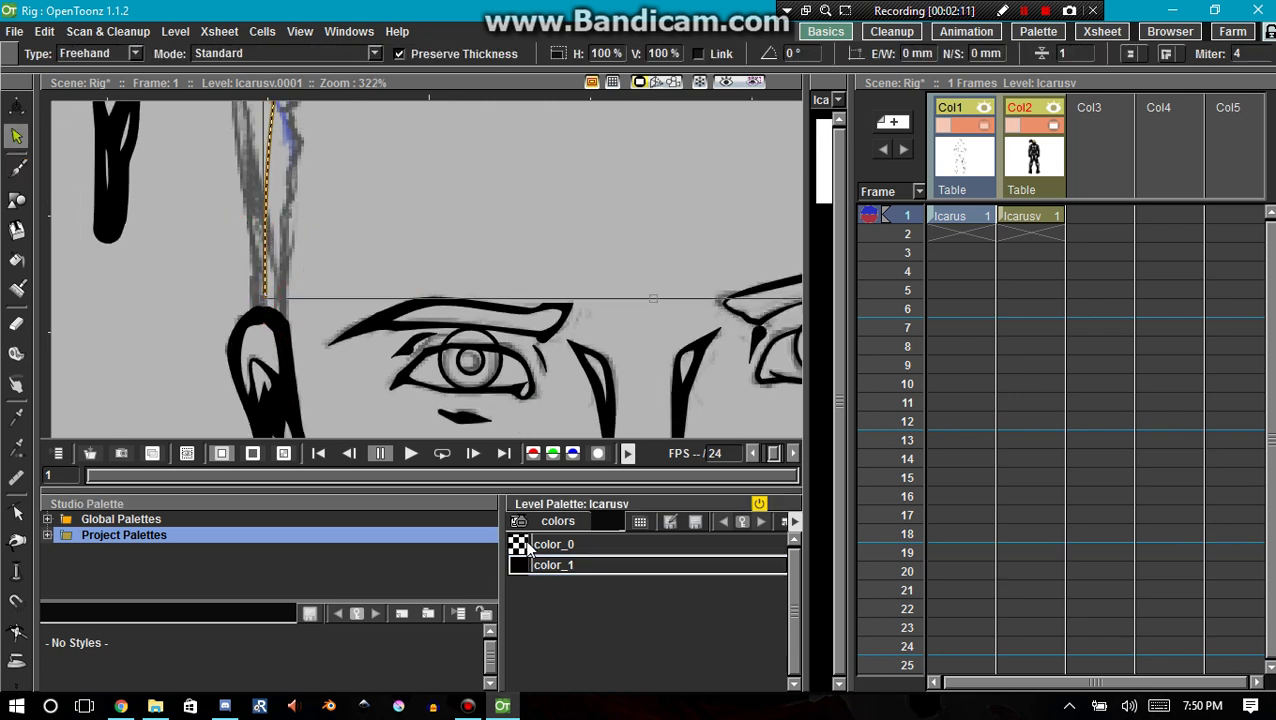
Step: Extend the skull curve's end point with the Control Point Editor so it meets the top of the left ear
key("c")
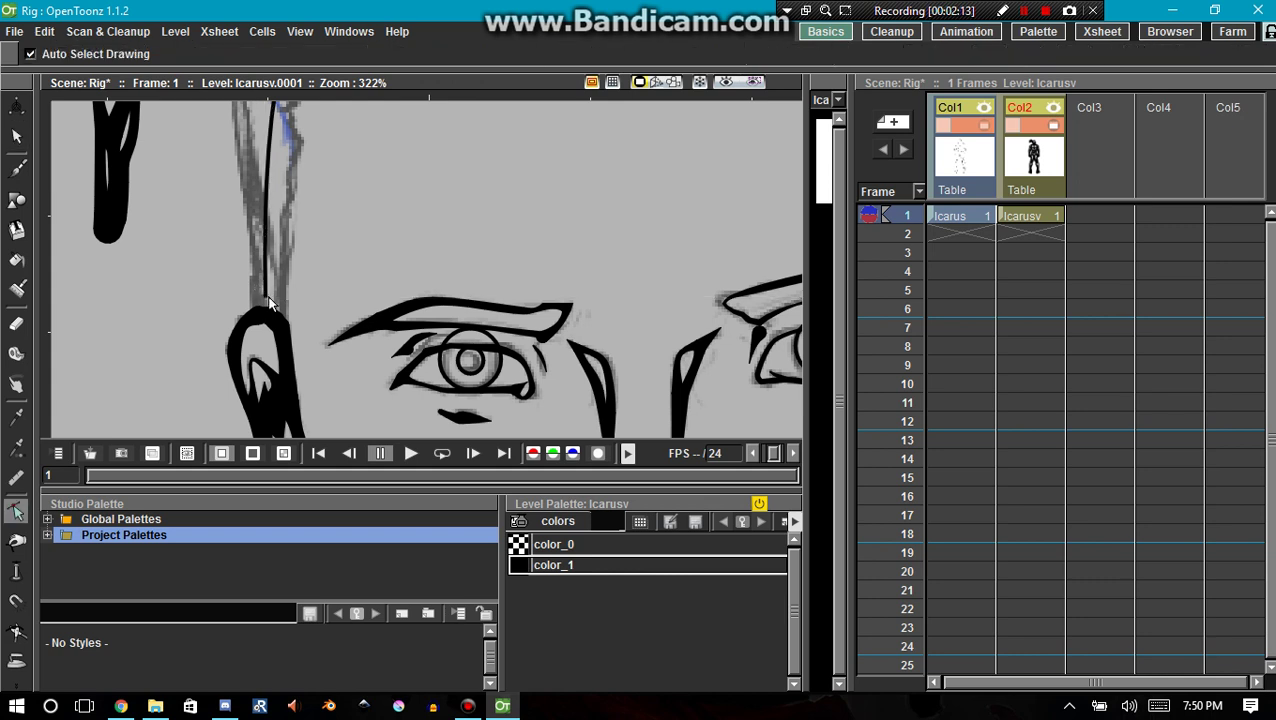
left_click_drag(268, 308, 265, 310)
scroll(359, 281, "down", 2)
scroll(305, 265, "down", 1)
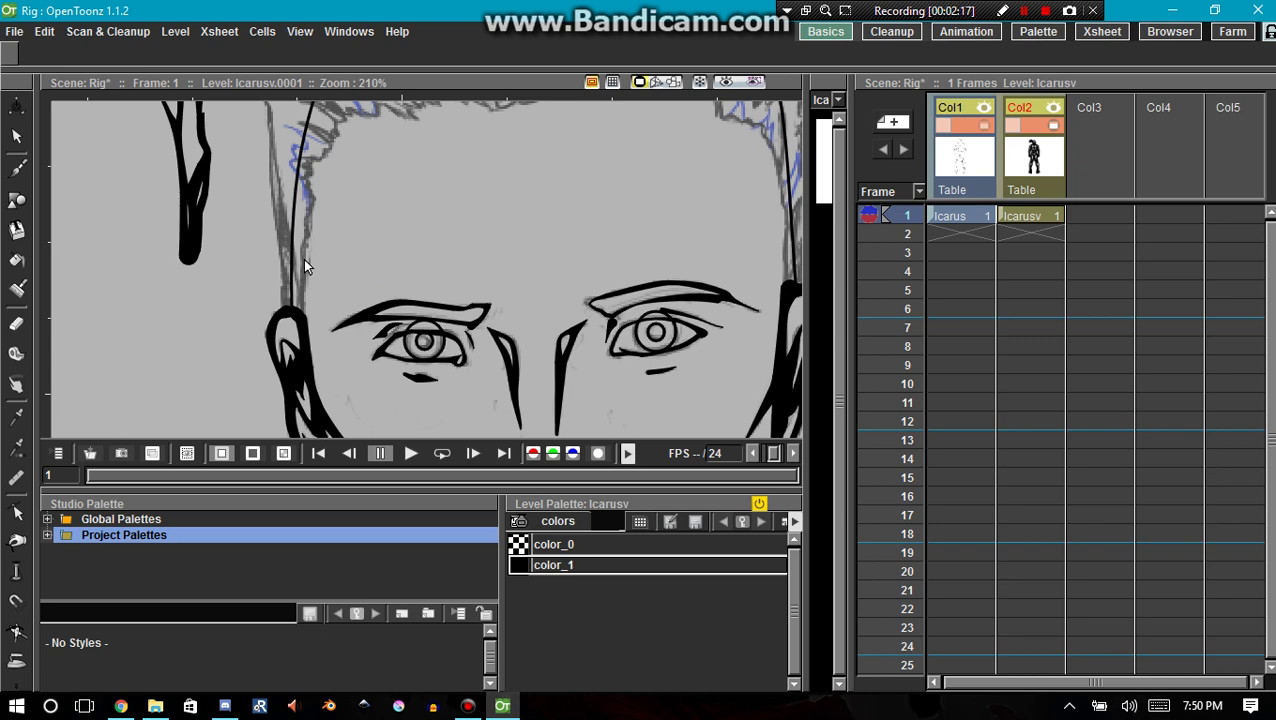
Step: Shift the skull curve's crown point slightly left and down, and adjust its handles to round the top of the head
left_click_drag(305, 259, 262, 490)
left_click_drag(304, 252, 294, 272)
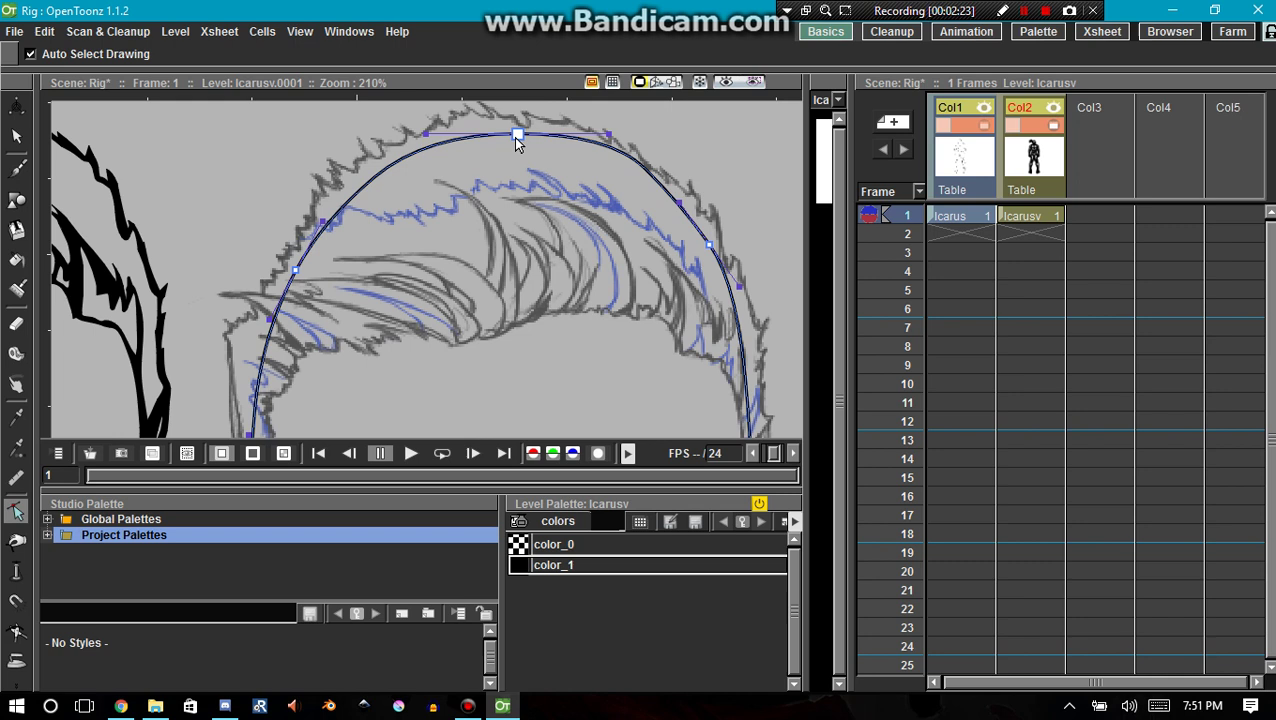
left_click_drag(516, 139, 494, 147)
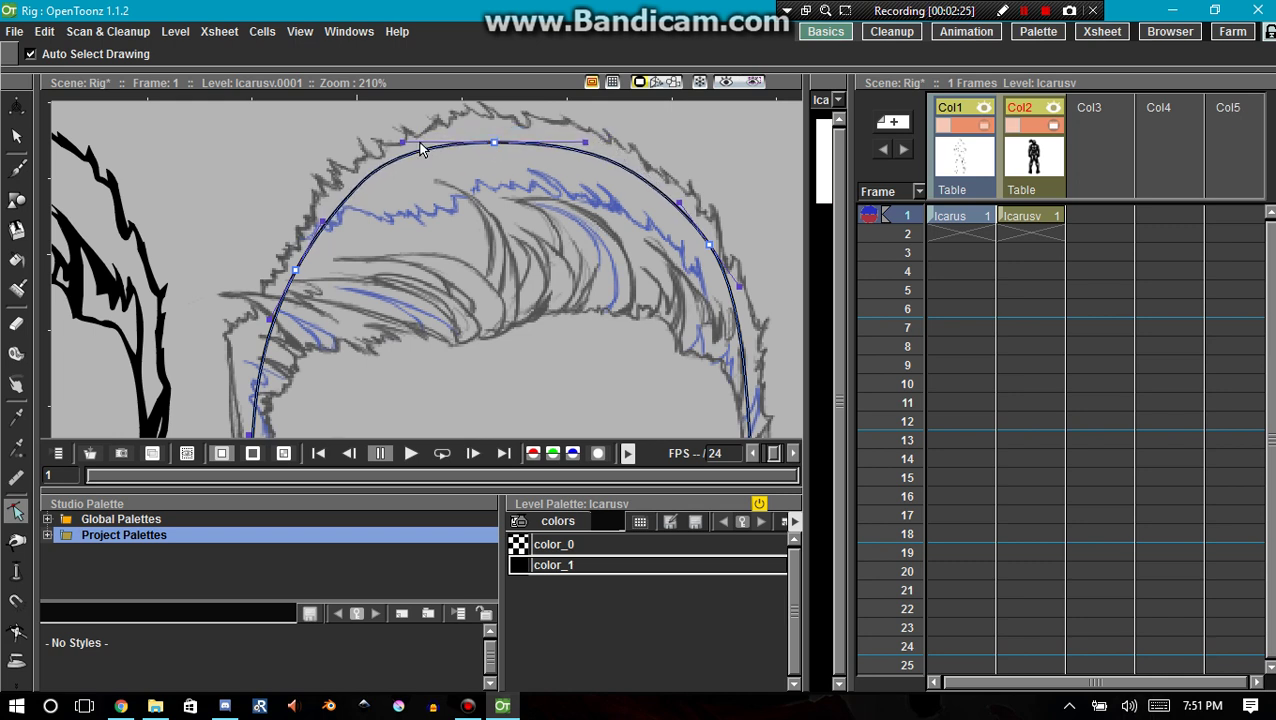
left_click_drag(404, 142, 405, 146)
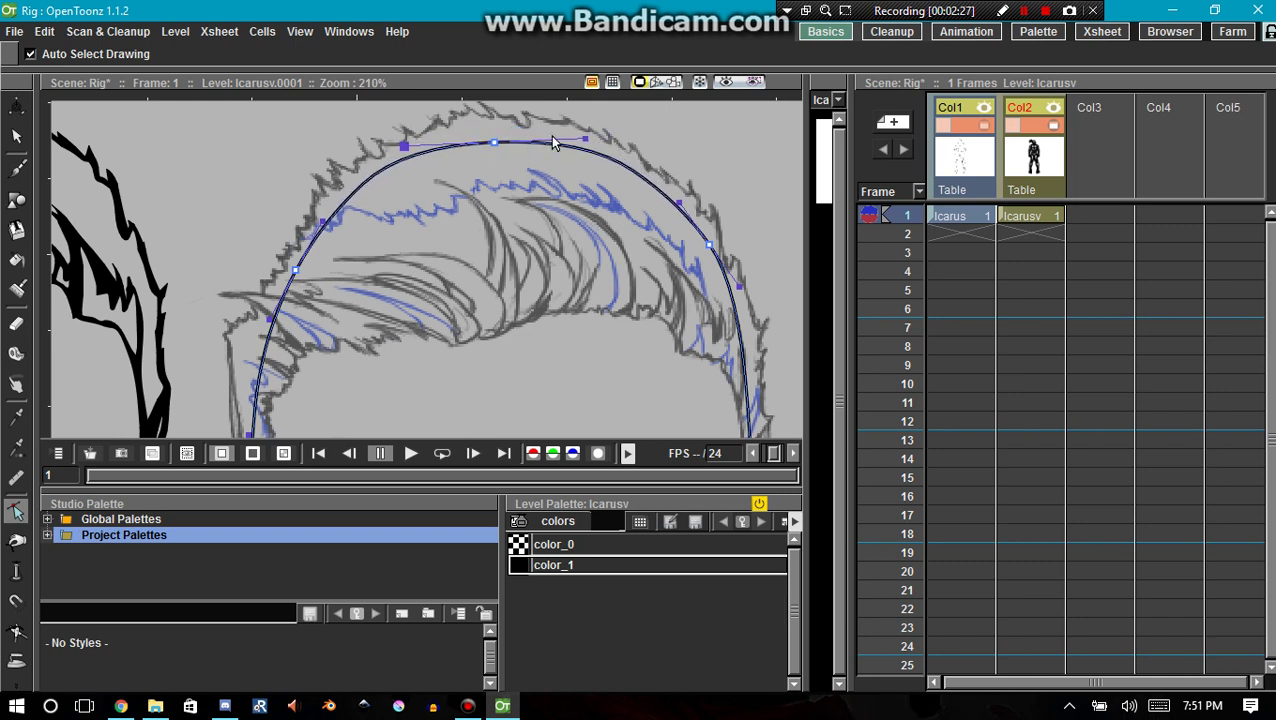
left_click_drag(584, 138, 579, 140)
Step: Refine the skull curve by lowering its right-side point slightly and nudging the crown point and the left-side point with its handle
left_click(708, 245)
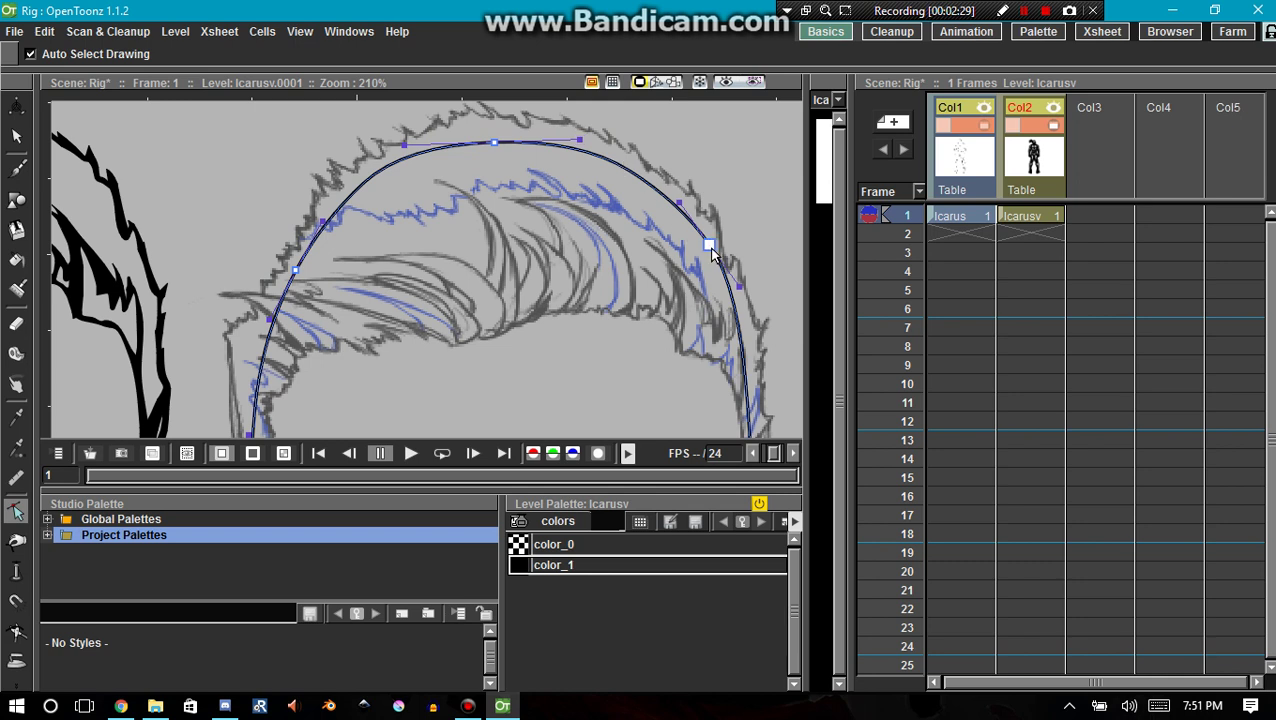
left_click_drag(712, 254, 720, 272)
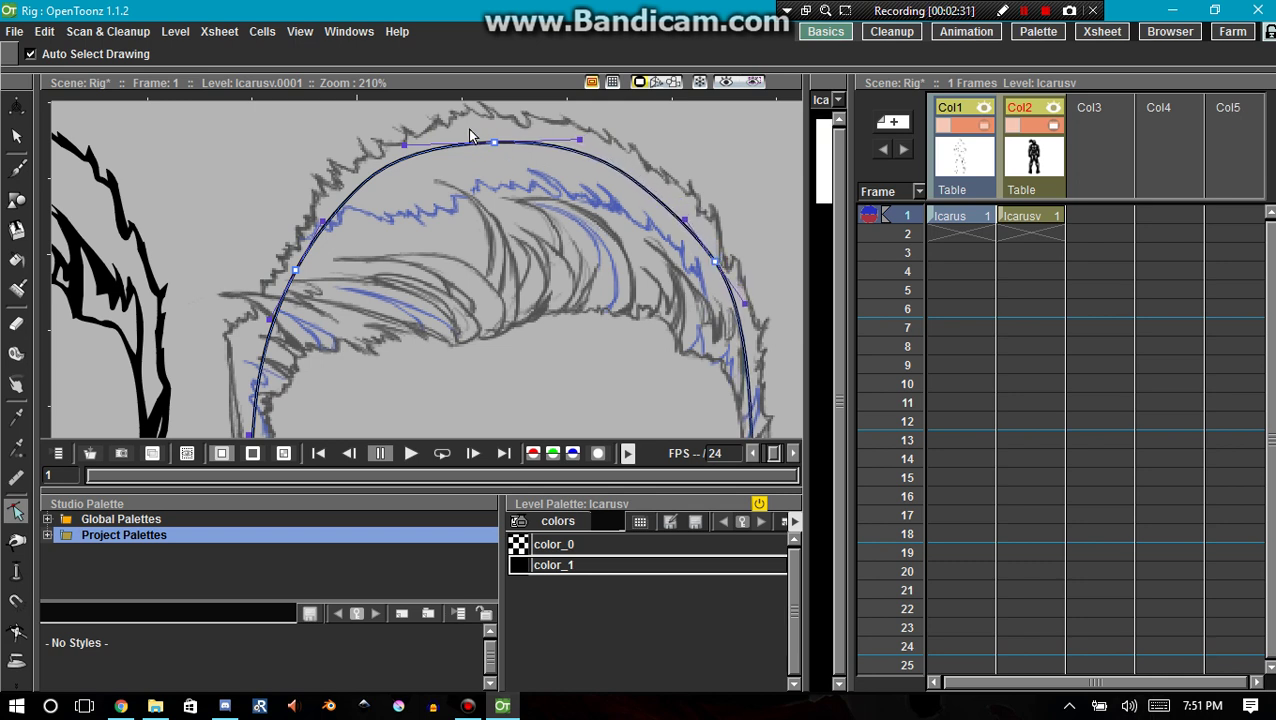
left_click_drag(494, 142, 497, 145)
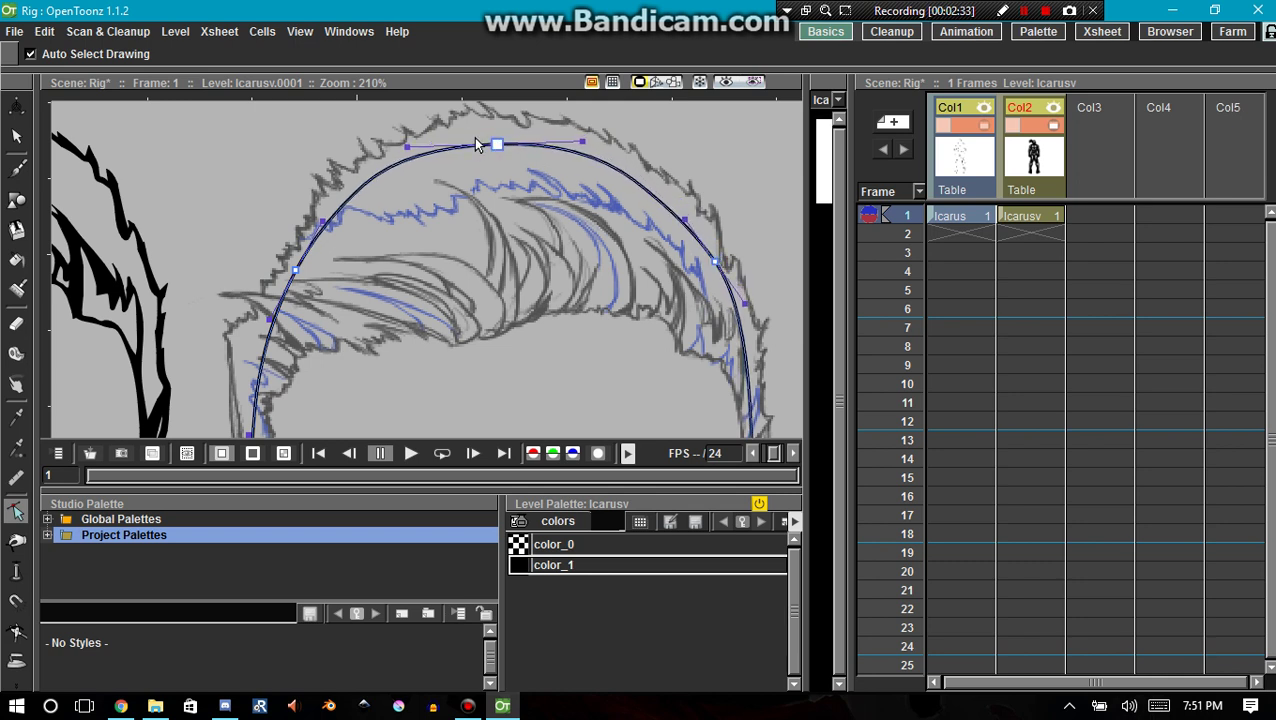
left_click_drag(322, 221, 330, 214)
left_click(293, 268)
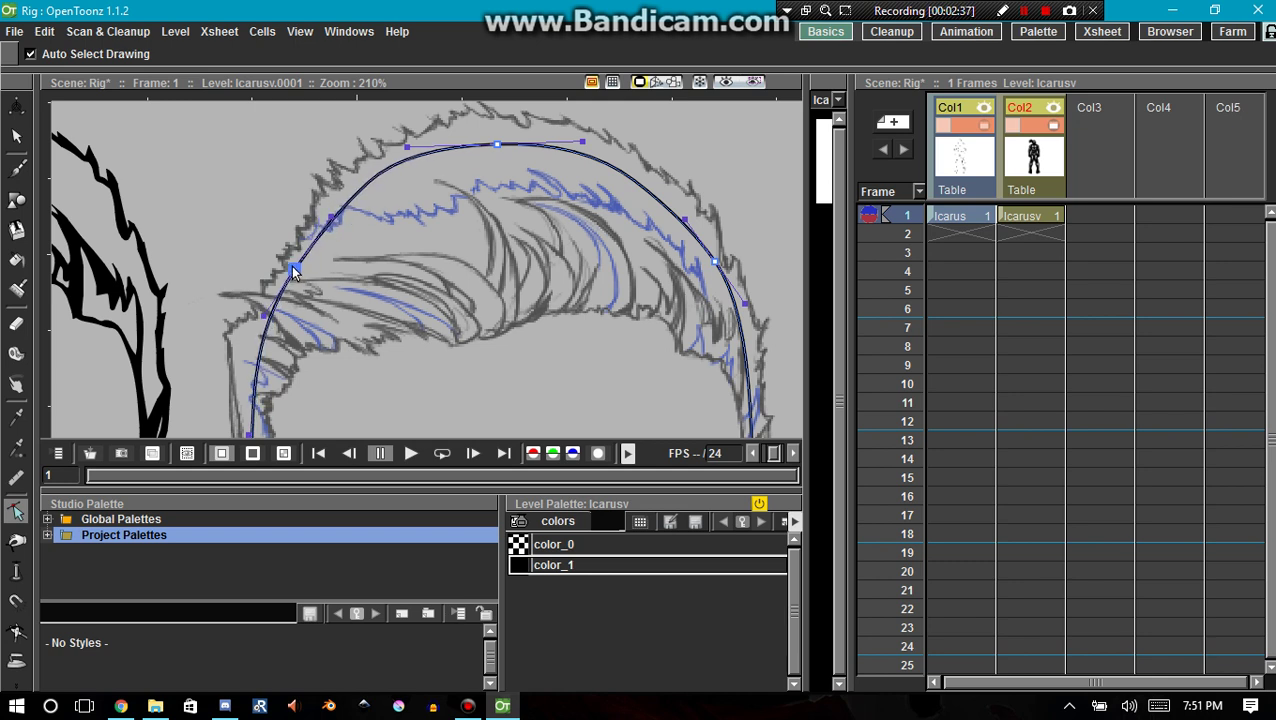
left_click_drag(292, 266, 290, 265)
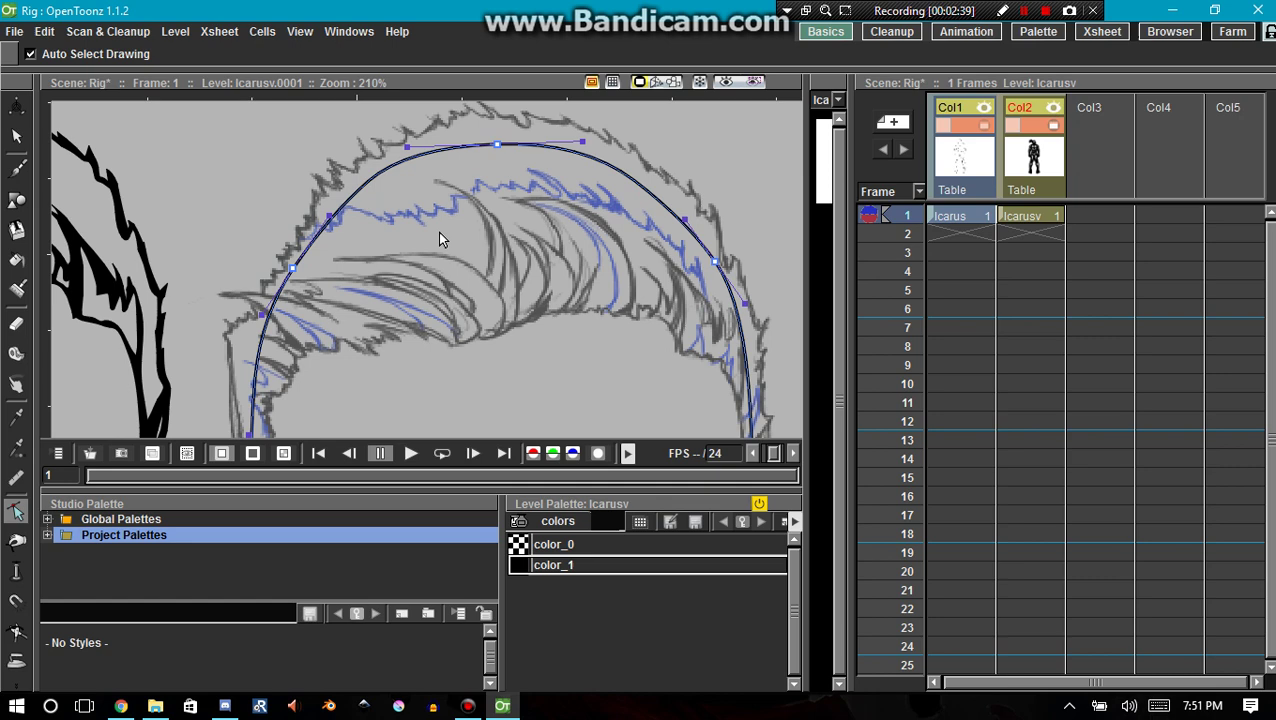
Step: Select all the strokes of the right ear and move them about 22 mm to the right, clear of the head
scroll(490, 225, "down", 5)
key("space")
left_click_drag(545, 350, 374, 237)
scroll(530, 310, "up", 4)
scroll(505, 296, "down", 3)
key("space")
key("s")
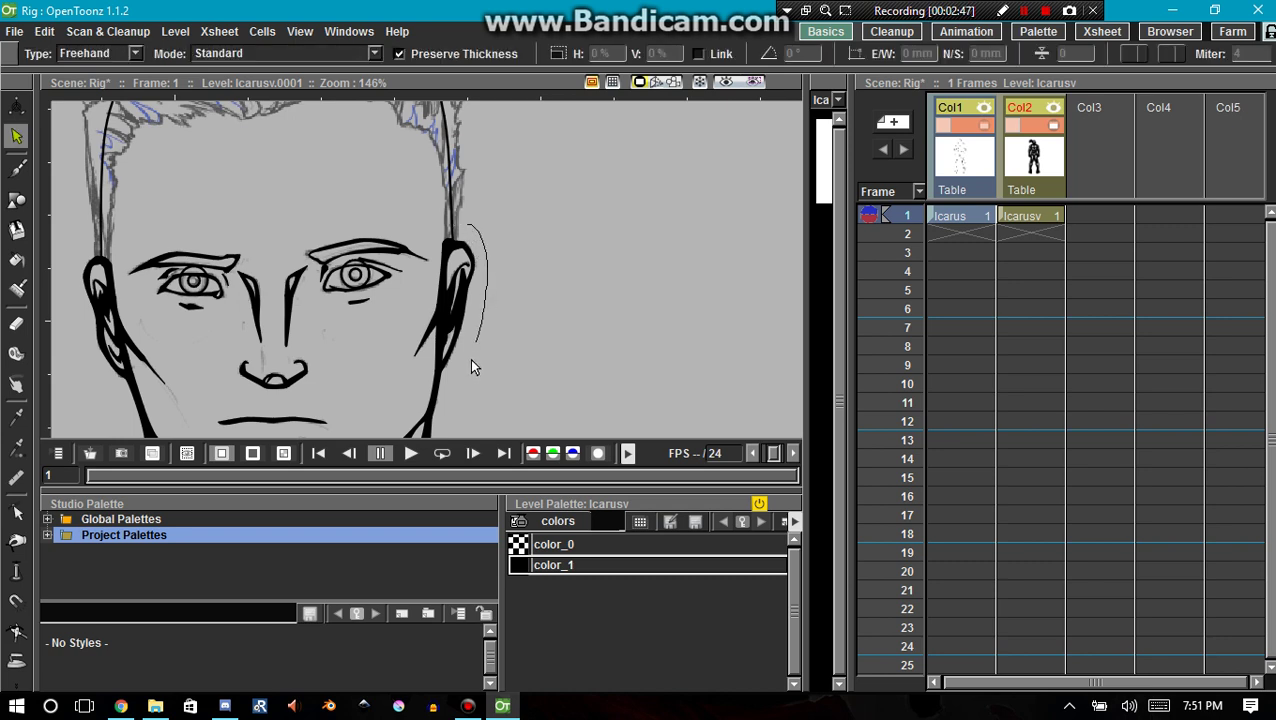
left_click_drag(446, 382, 436, 342)
mouse_move(432, 274)
left_mouse_down()
mouse_move(440, 232)
mouse_move(468, 228)
left_mouse_up()
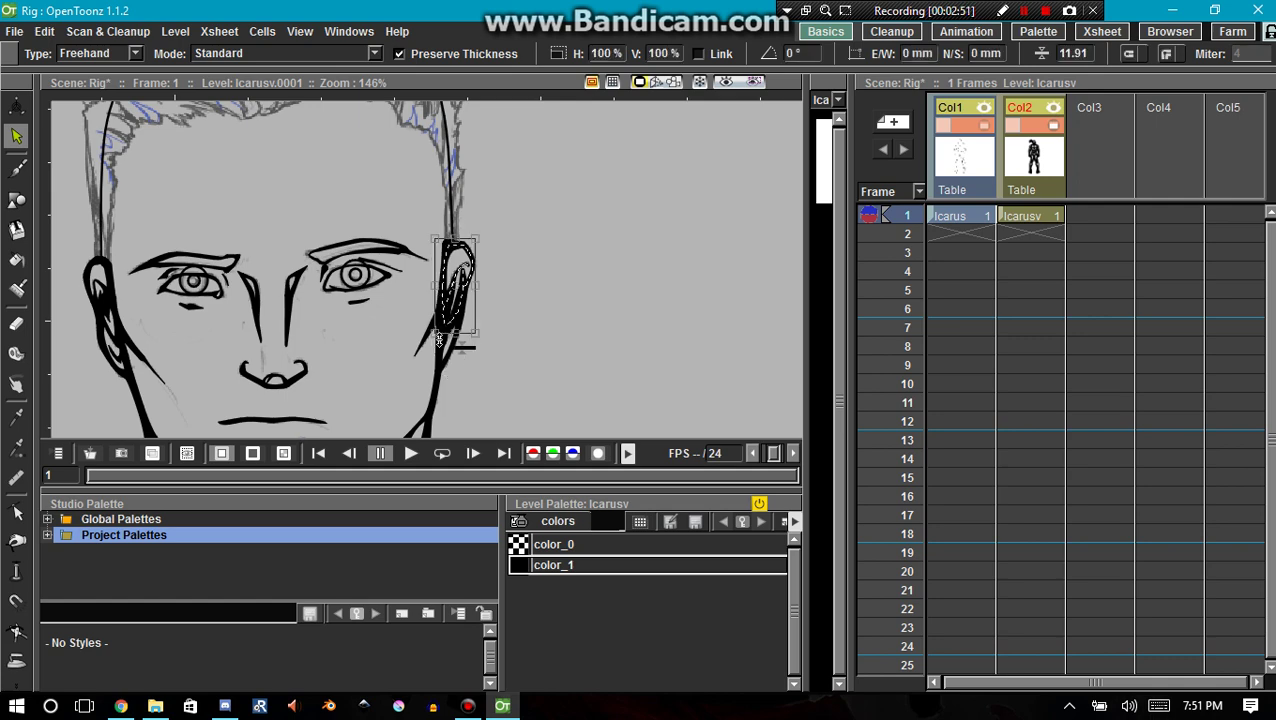
scroll(445, 355, "up", 2)
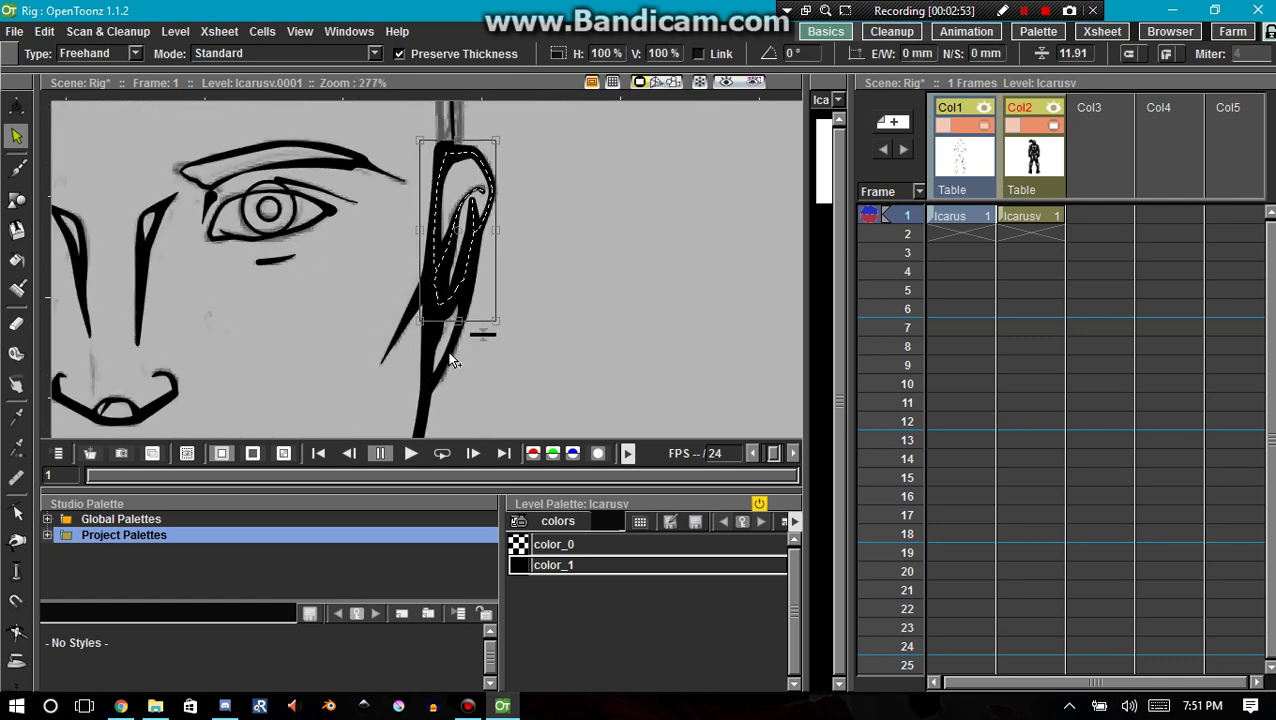
left_click(449, 354, "shift")
left_click(436, 330, "shift")
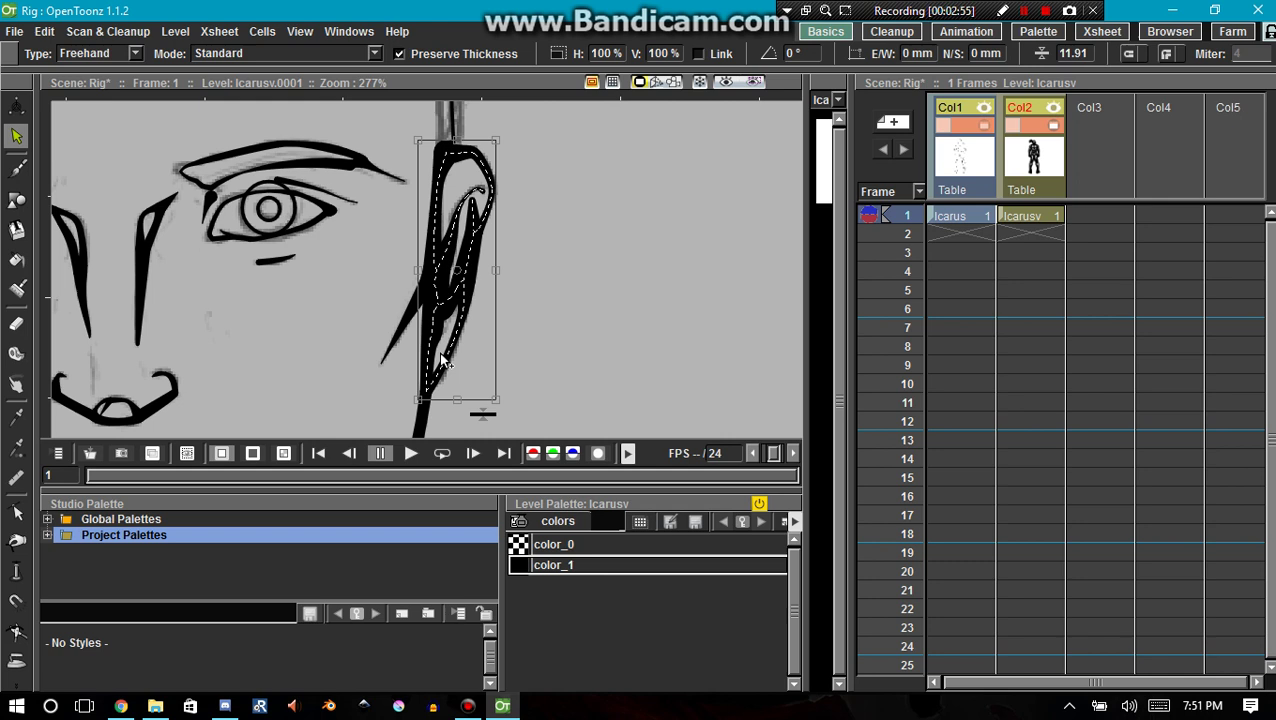
mouse_move(438, 262)
left_mouse_down()
mouse_move(564, 259)
mouse_move(440, 260)
mouse_move(552, 259)
left_mouse_up()
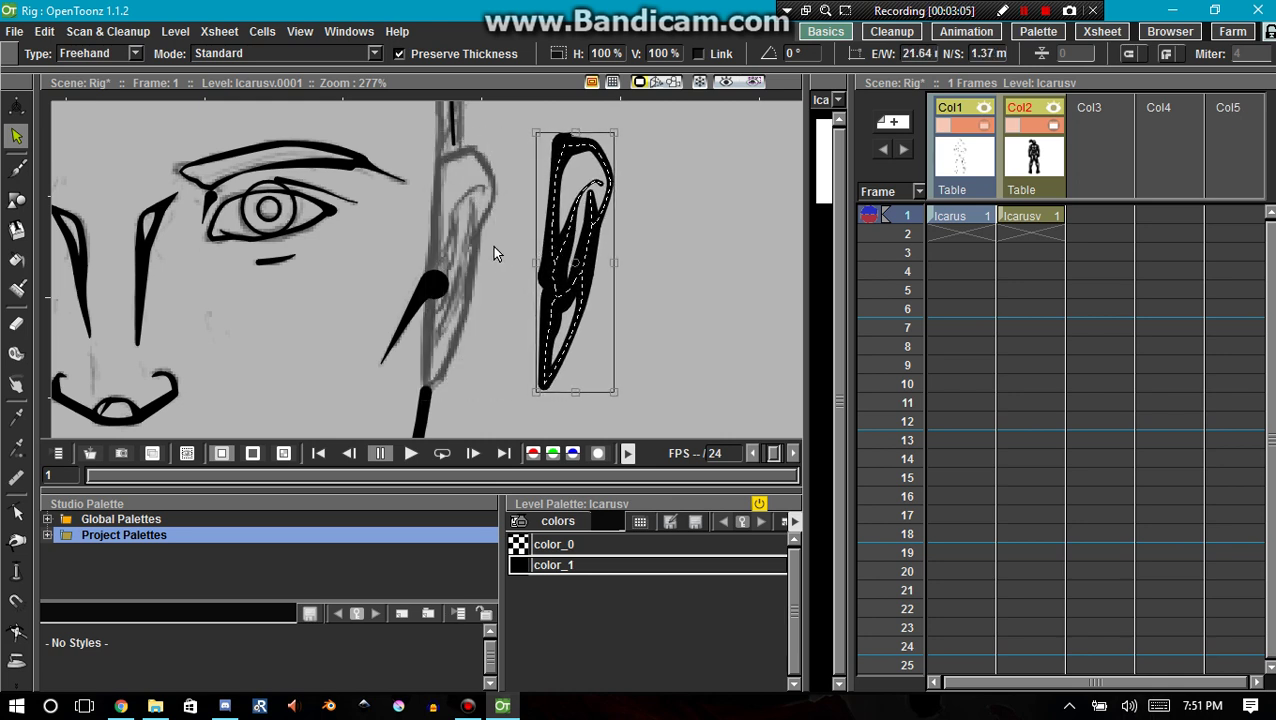
Step: Lower the skull curve's right-side control point to just above the ear sketch and stretch its handle downward with the Control Point Editor
left_click(452, 143)
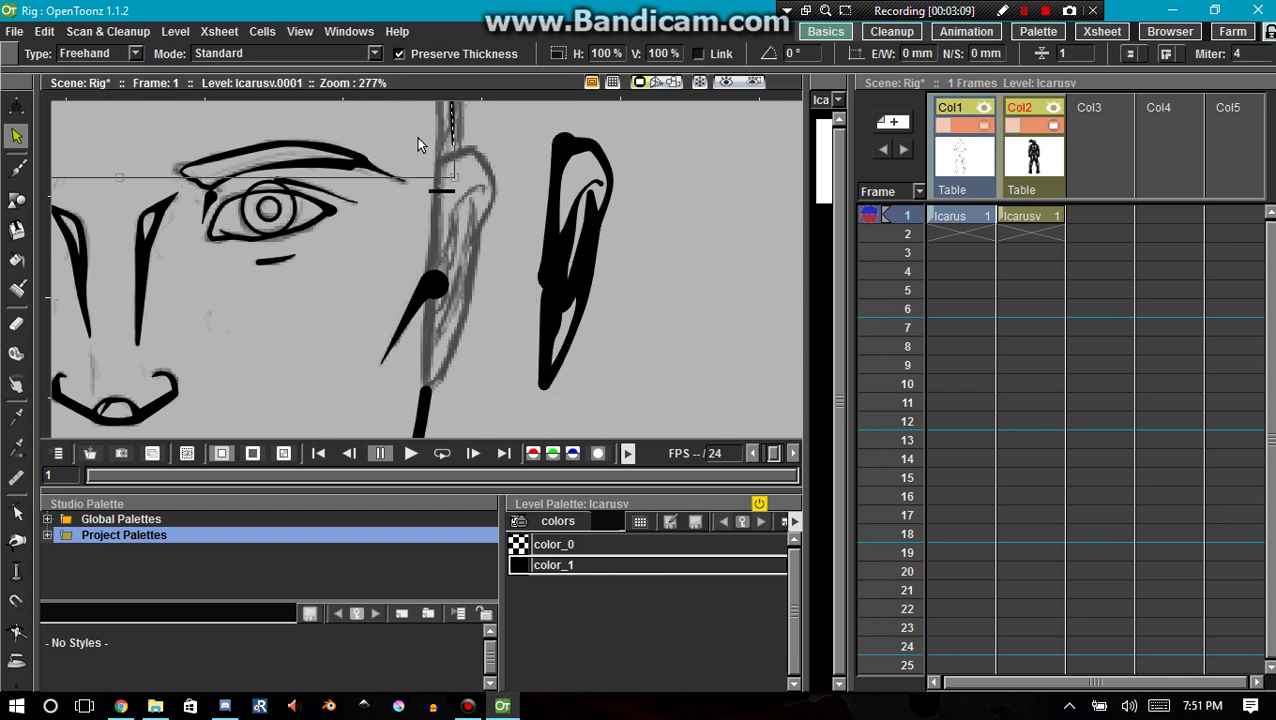
key("a")
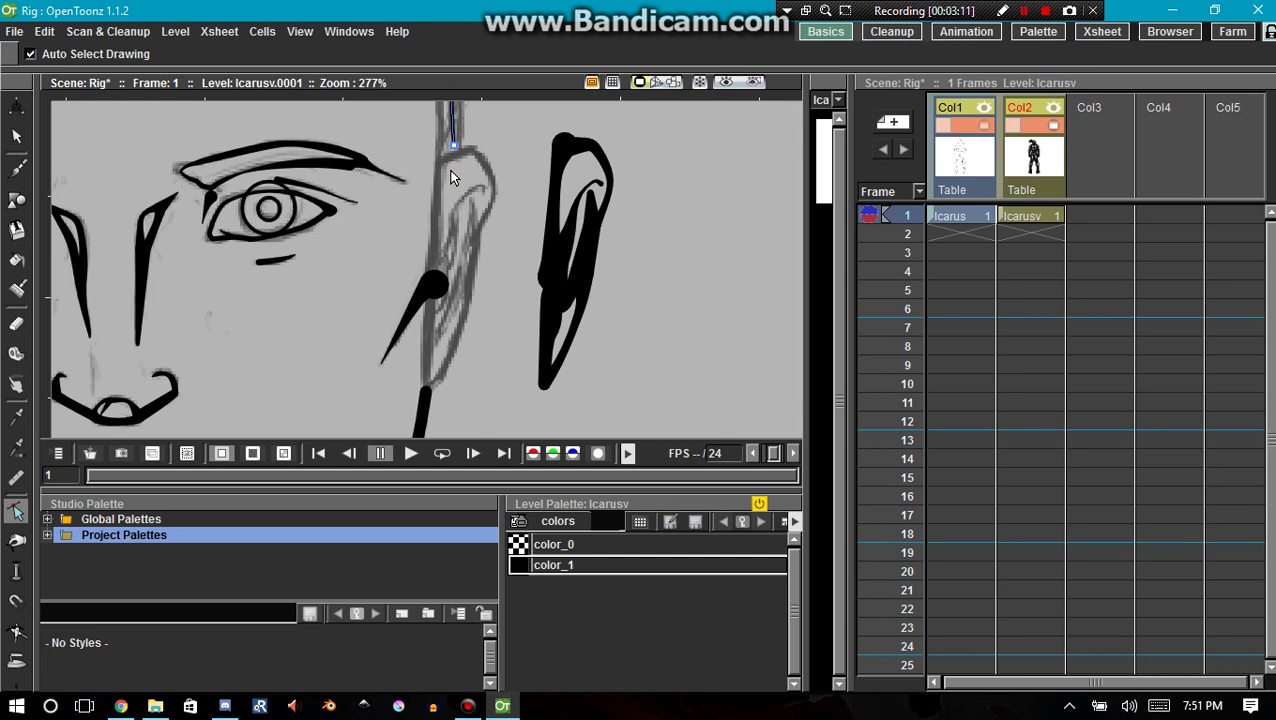
key("space")
left_click_drag(448, 211, 445, 336)
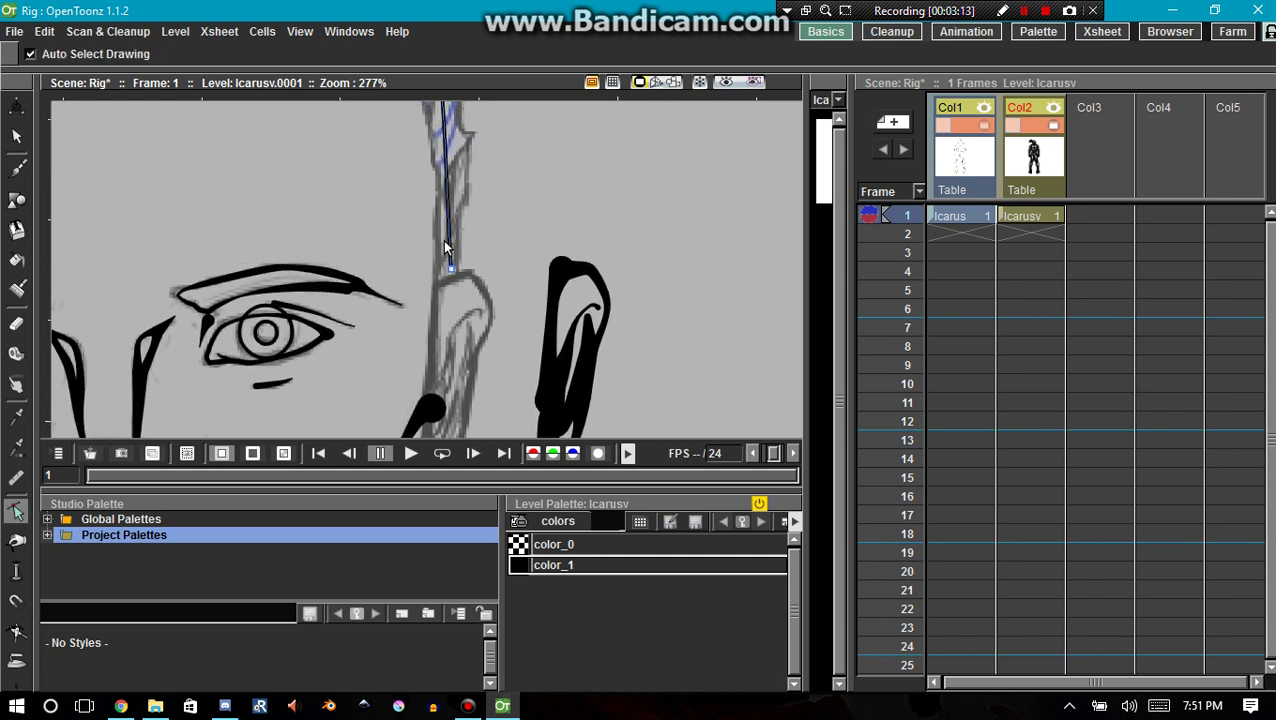
left_click(447, 242)
scroll(448, 129, "down", 4)
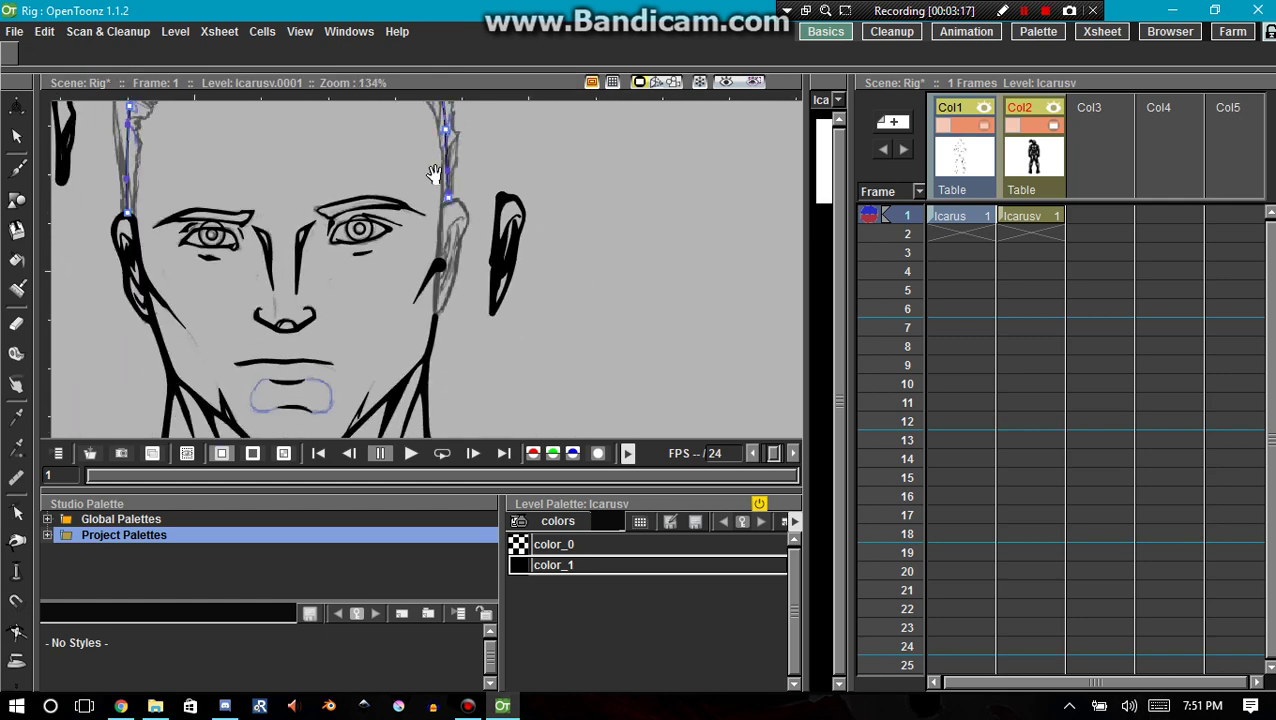
key("c")
left_click(445, 212)
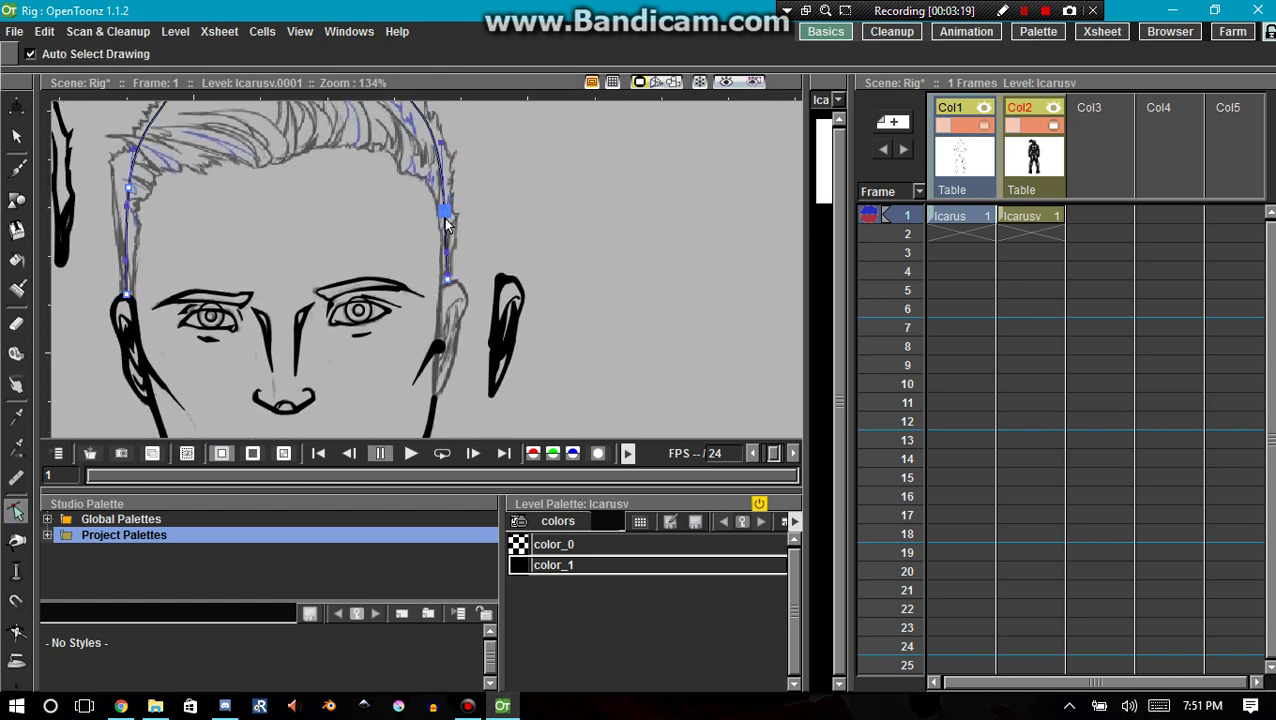
left_click_drag(447, 224, 445, 390)
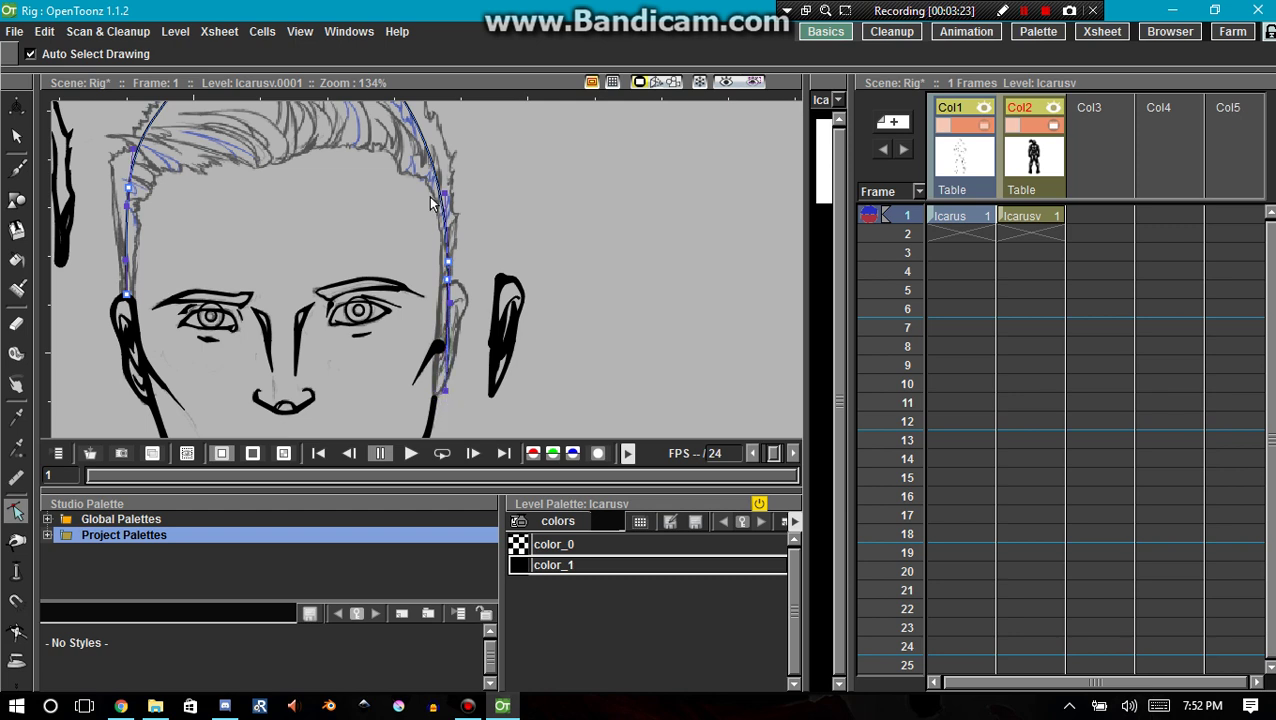
Step: Move the skull curve's right end point down and inward onto the sketched edge of the face beside the ear
key("space")
left_click_drag(427, 215, 429, 334)
scroll(439, 300, "up", 1)
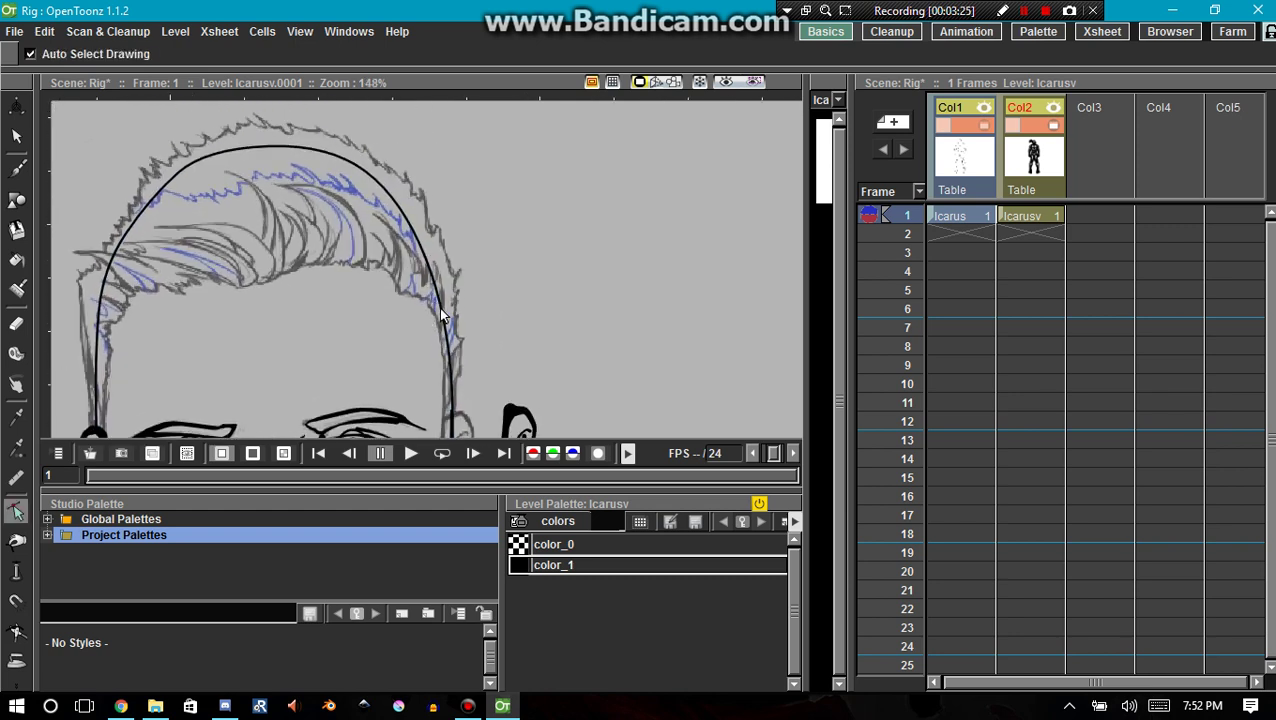
left_click(442, 311)
left_click_drag(452, 393, 373, 250)
key("space")
scroll(409, 349, "up", 2)
scroll(407, 346, "up", 1)
left_click(423, 334)
scroll(421, 340, "up", 2)
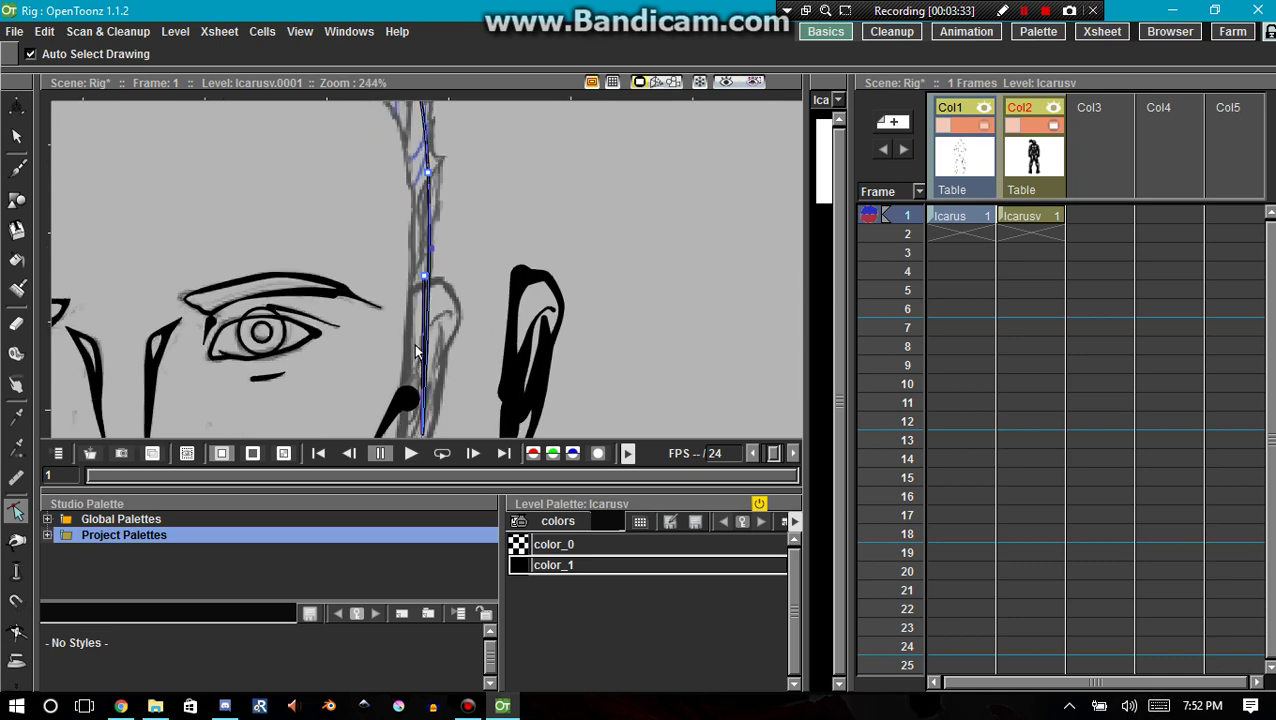
scroll(428, 290, "up", 1)
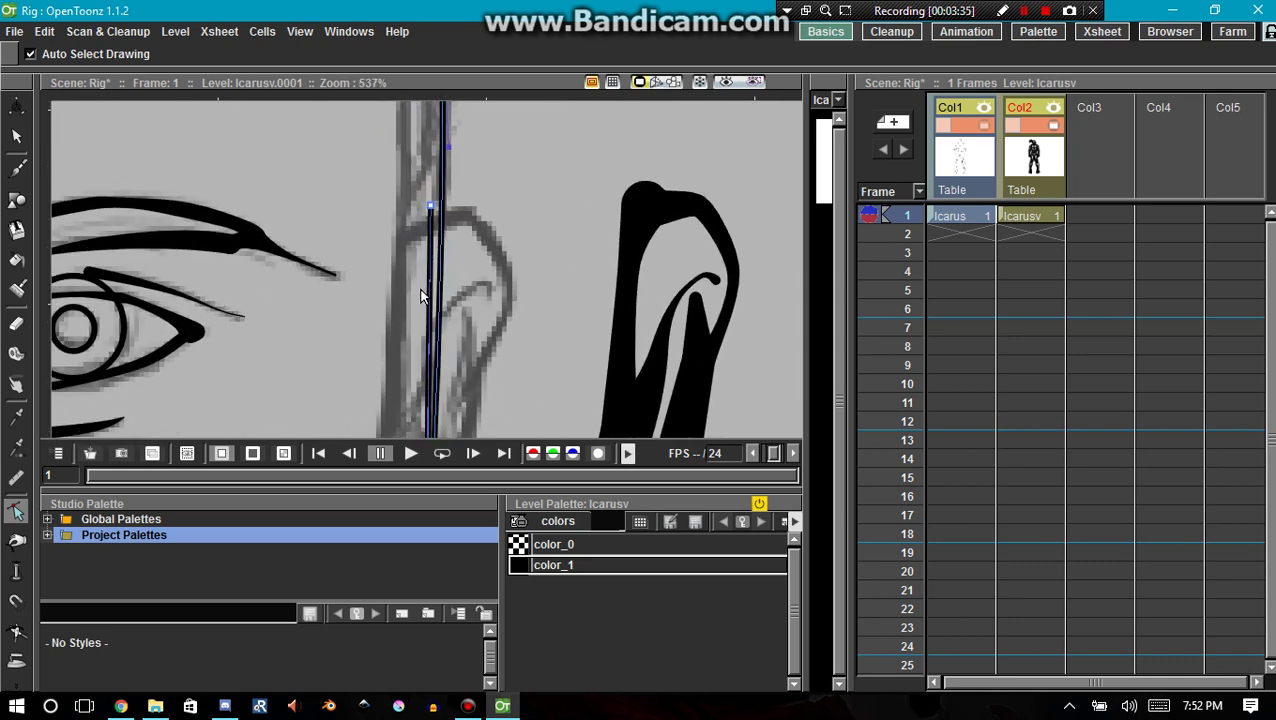
scroll(426, 270, "down", 2)
left_click_drag(426, 237, 400, 335)
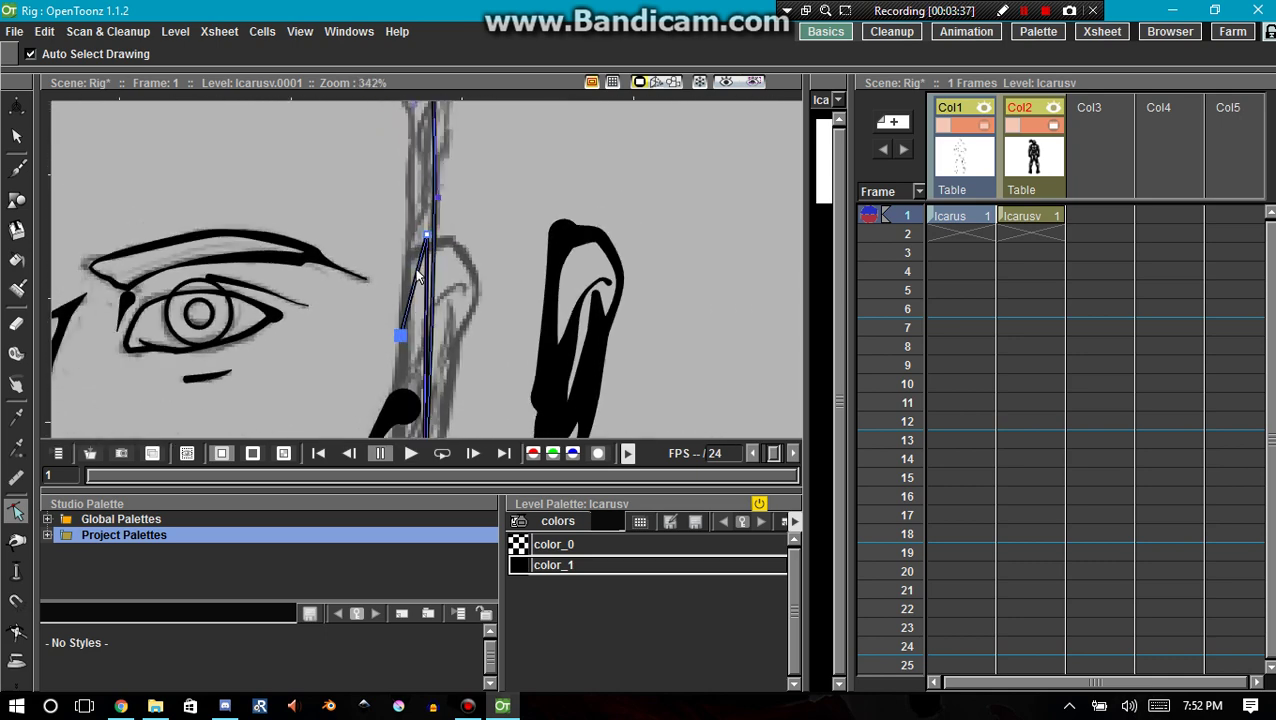
Step: Reposition the control point just above the skull curve's right end so the line runs down along the ear sketch
mouse_move(426, 237)
left_mouse_down()
mouse_move(398, 345)
mouse_move(478, 322)
mouse_move(494, 203)
left_mouse_up()
key("space")
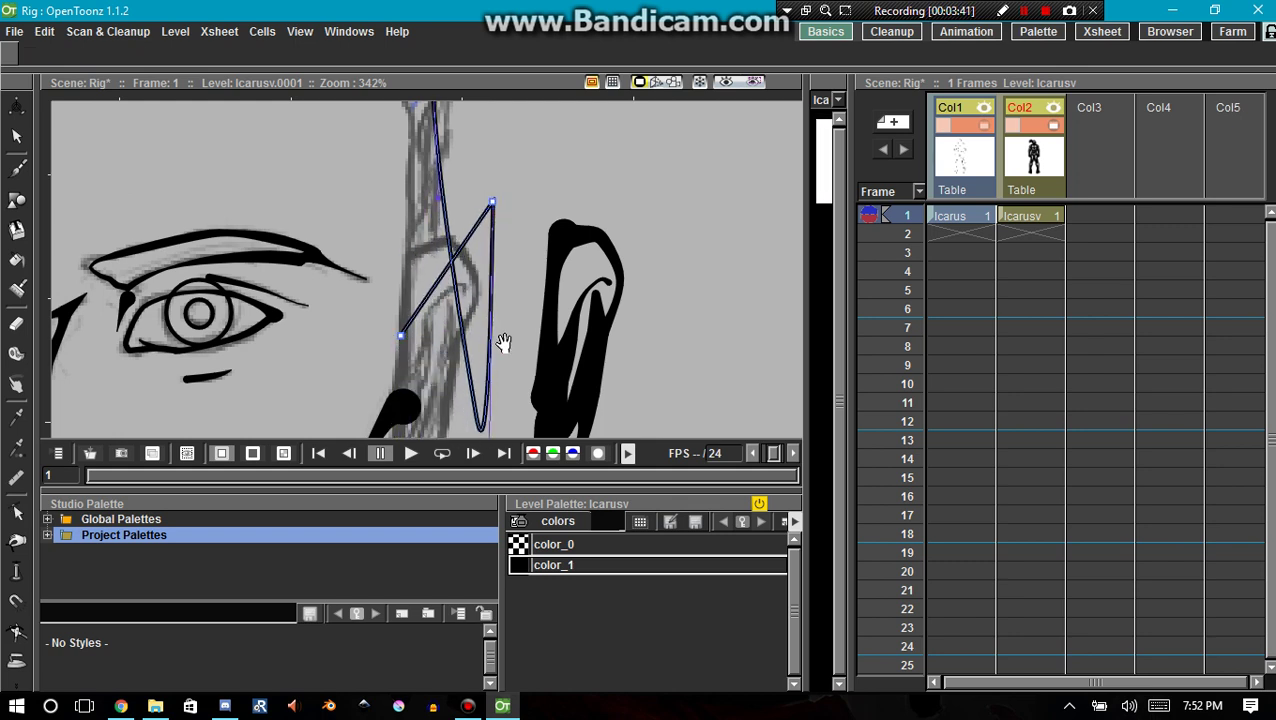
left_click_drag(504, 348, 503, 256)
left_click(492, 267)
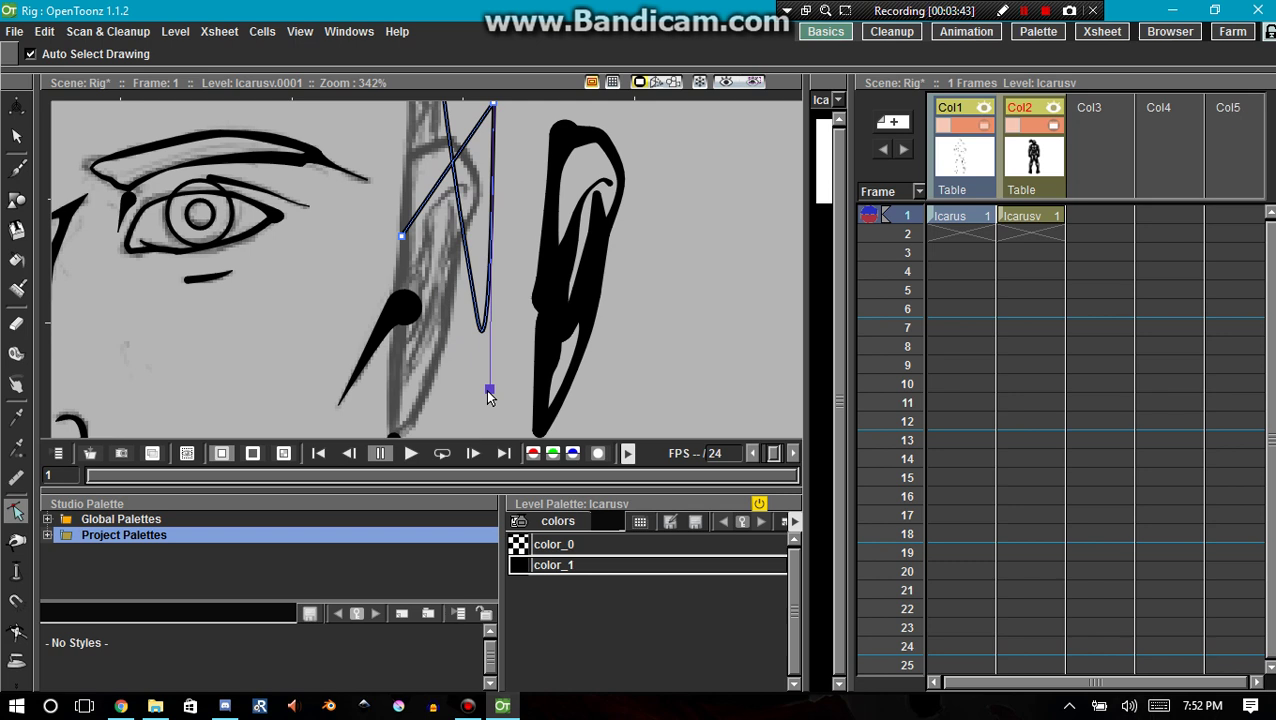
mouse_move(490, 391)
left_mouse_down()
mouse_move(485, 200)
mouse_move(438, 148)
mouse_move(490, 108)
mouse_move(455, 230)
mouse_move(455, 190)
left_mouse_up()
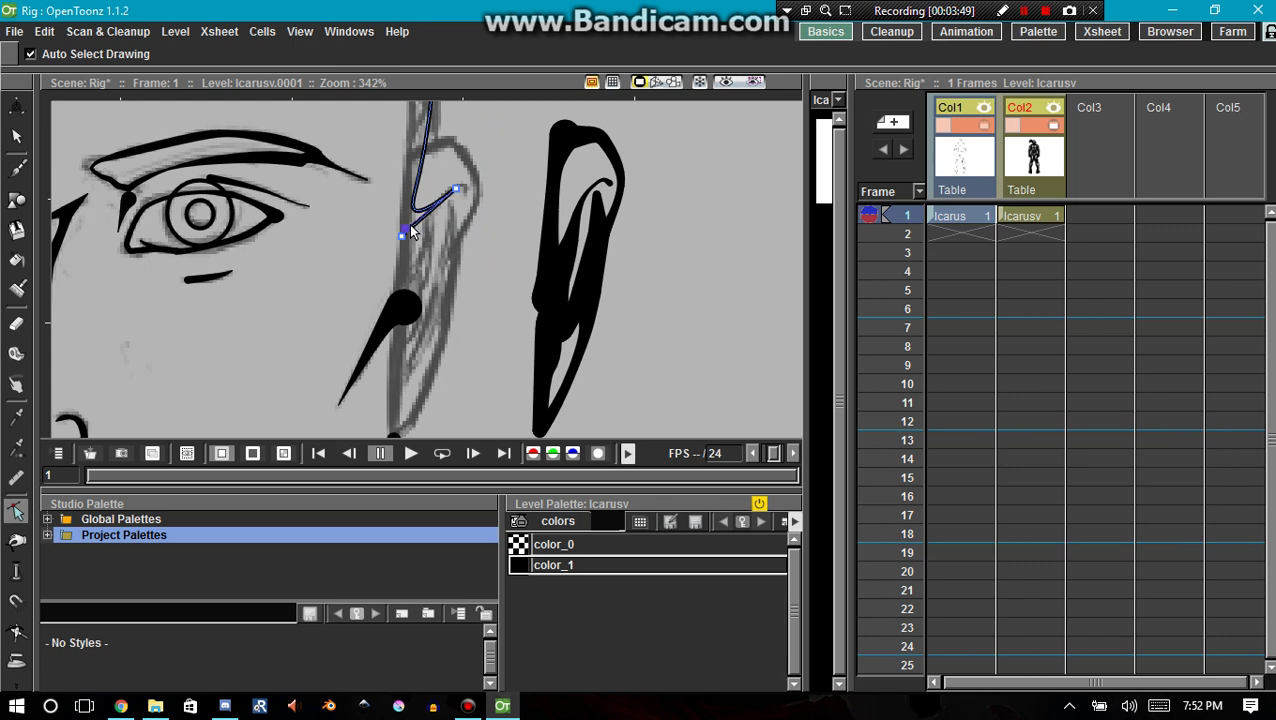
key("ctrl+z")
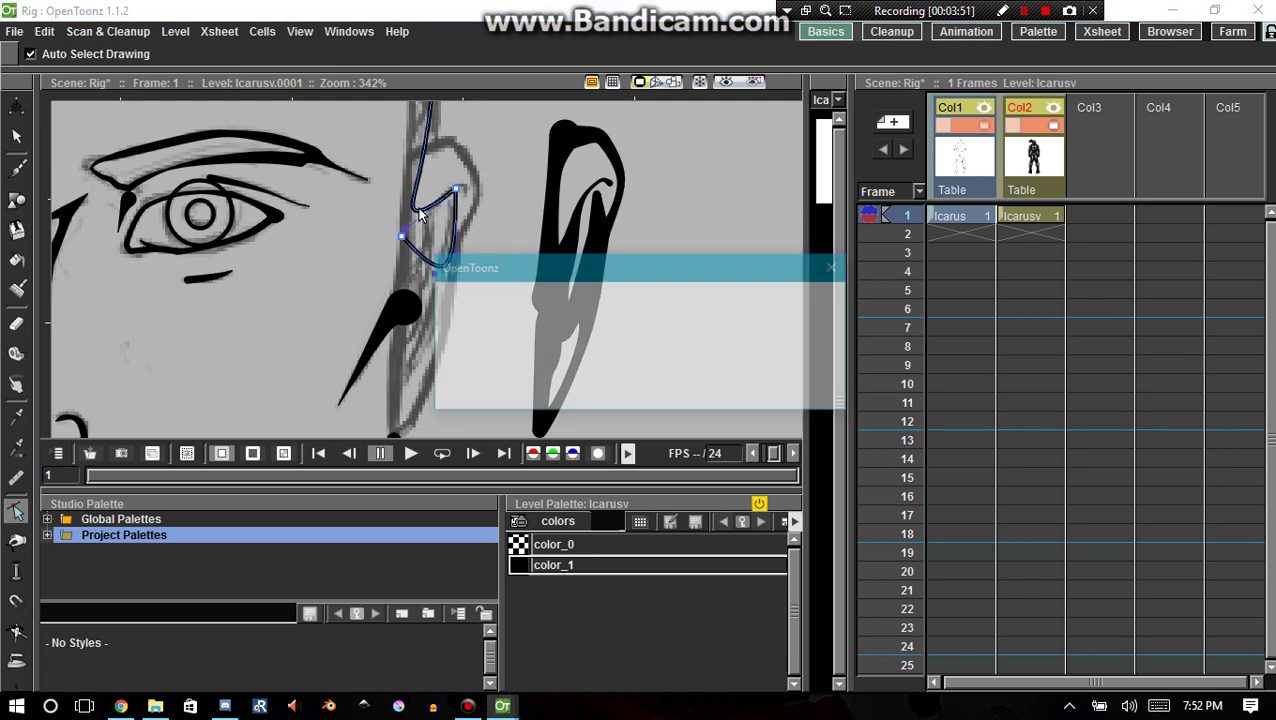
mouse_move(412, 210)
left_mouse_down()
mouse_move(425, 165)
mouse_move(455, 328)
mouse_move(441, 337)
mouse_move(427, 322)
mouse_move(444, 352)
mouse_move(440, 304)
left_mouse_up()
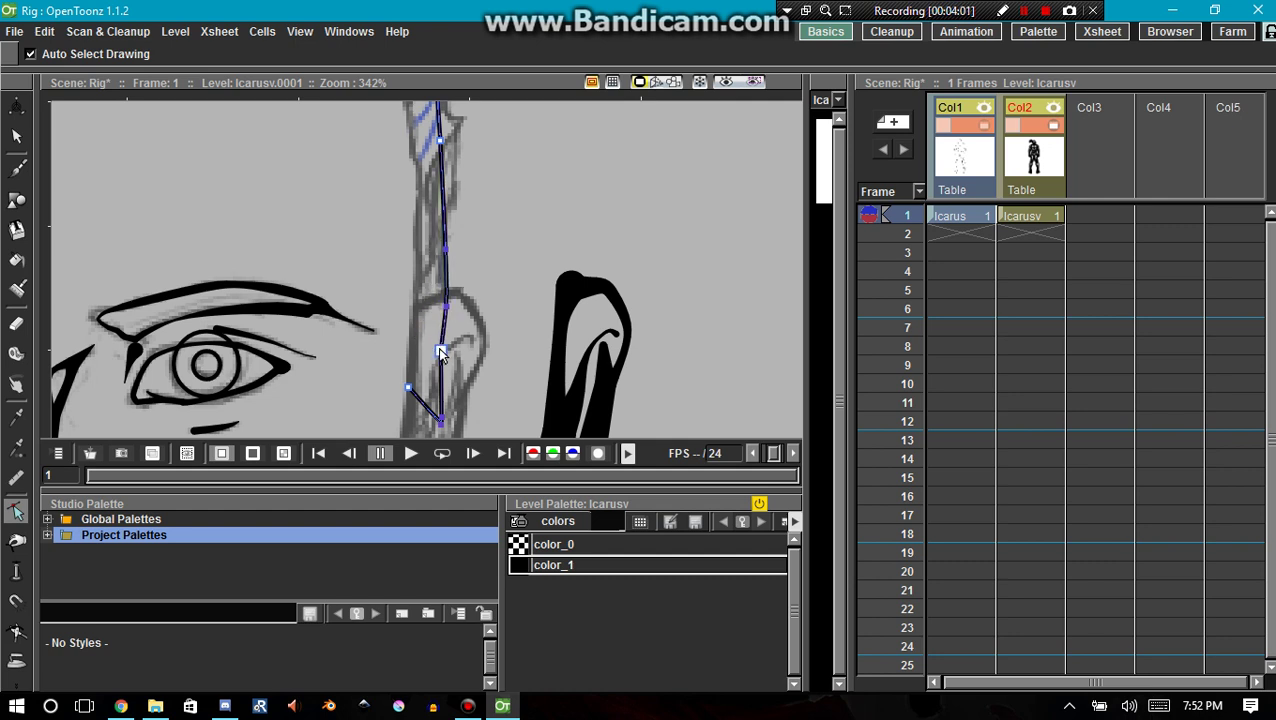
left_click_drag(439, 348, 433, 353)
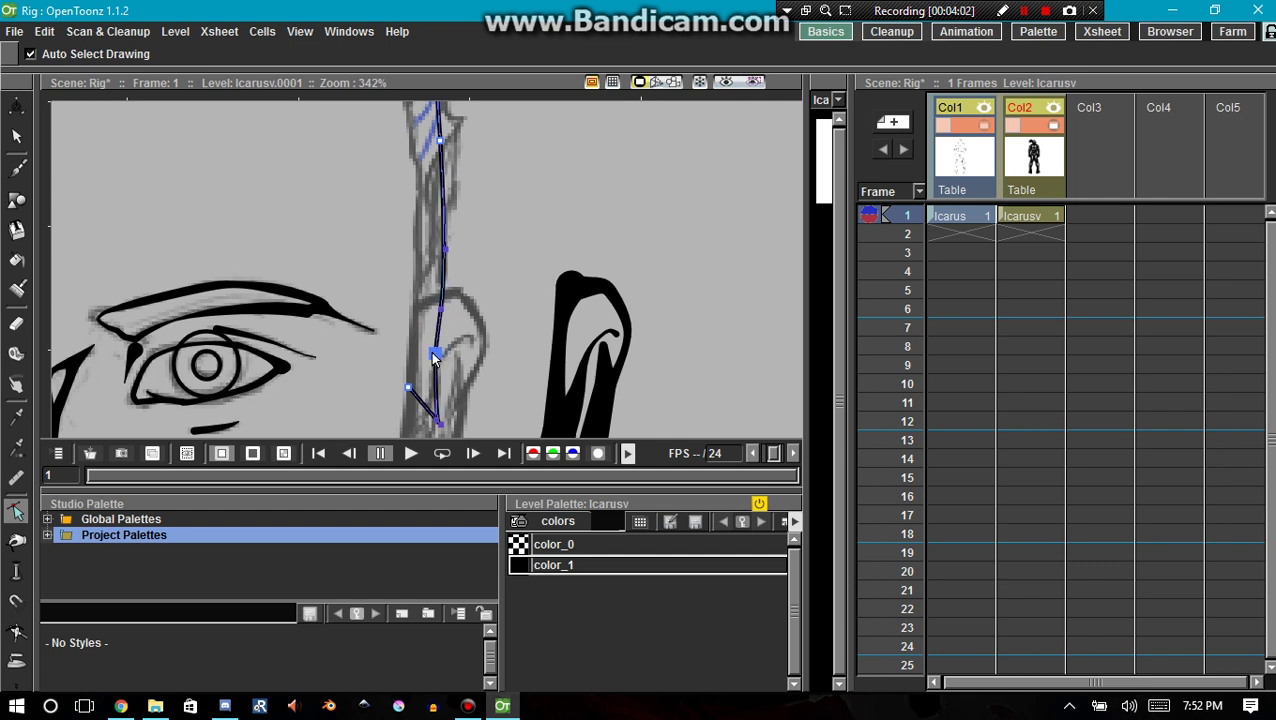
Step: Thicken the lower right side of the skull curve with the Pump tool
left_click(1024, 10)
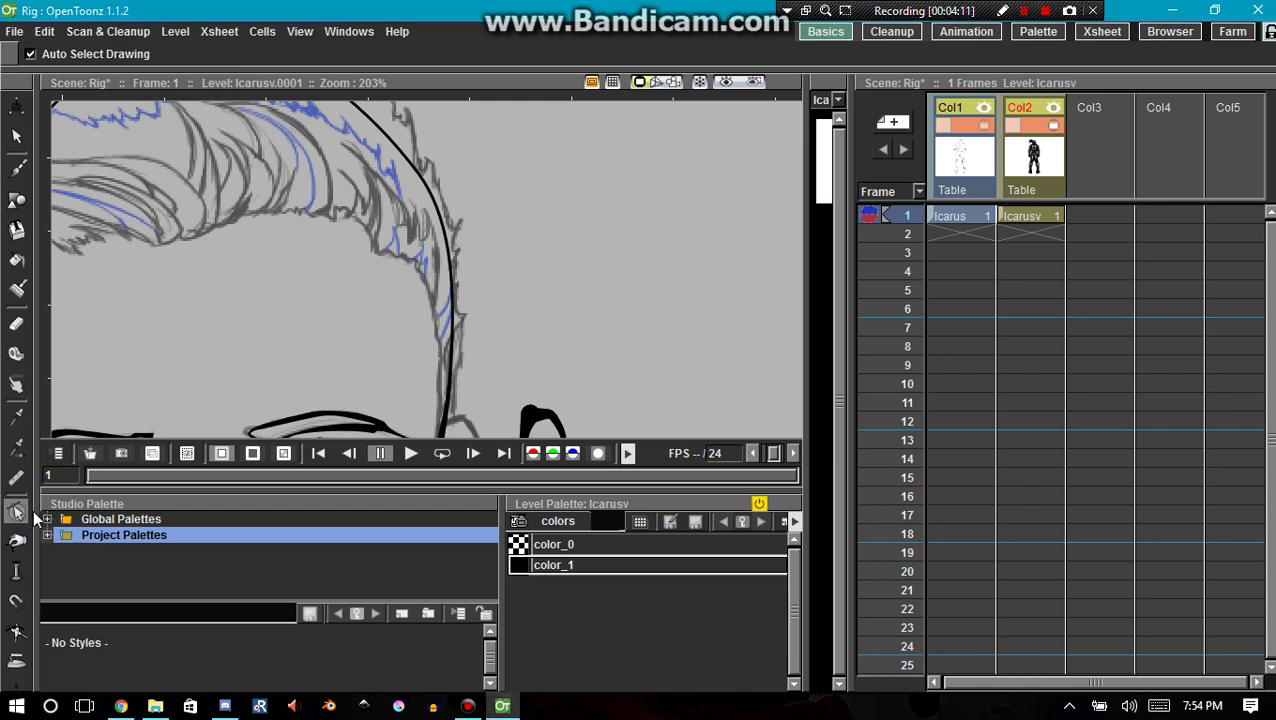
left_click(16, 570)
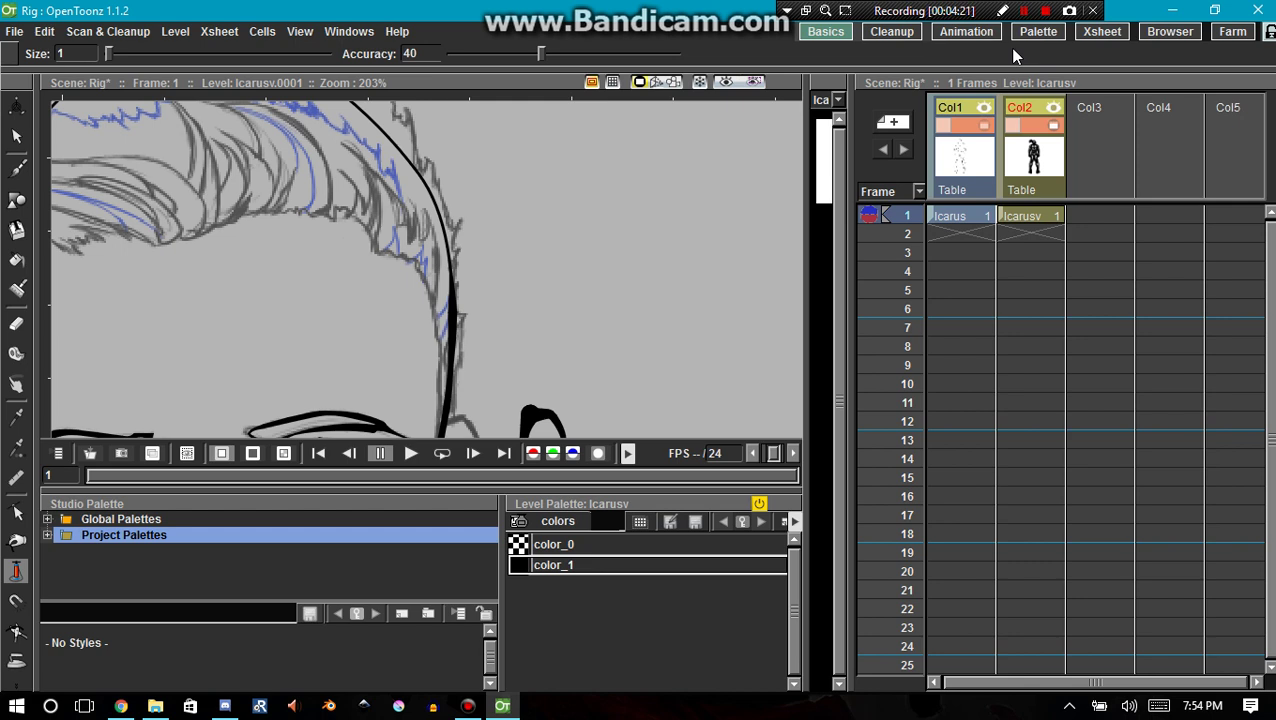
left_click(1024, 11)
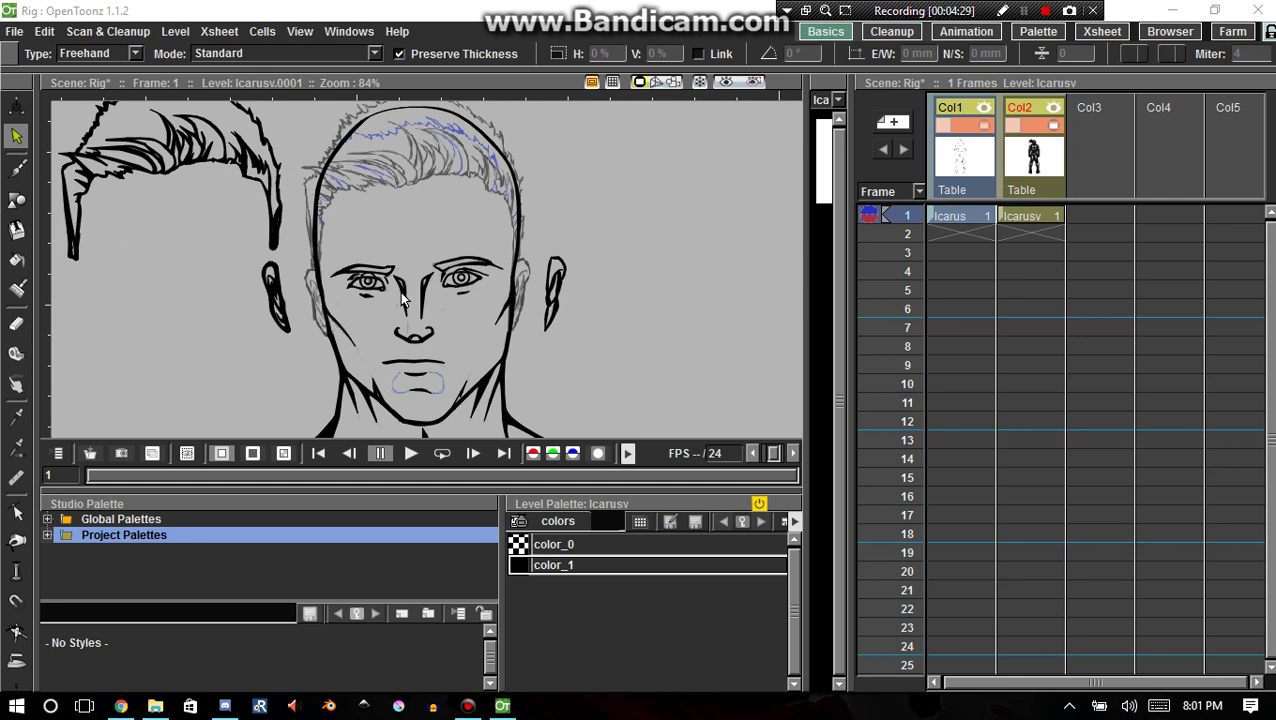
Step: Thin the outline strokes of the detached left ear with the Pump tool, from its upper rim down to the lobe
scroll(258, 308, "up", 6)
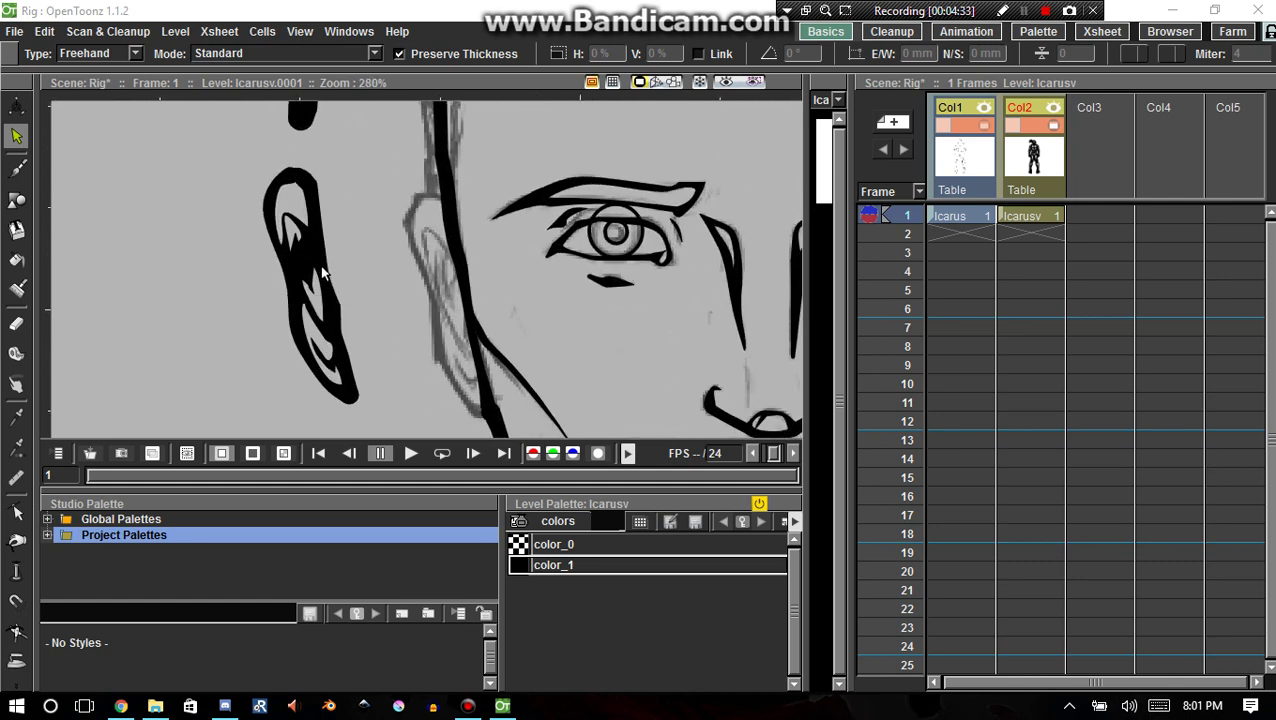
key("shift+r")
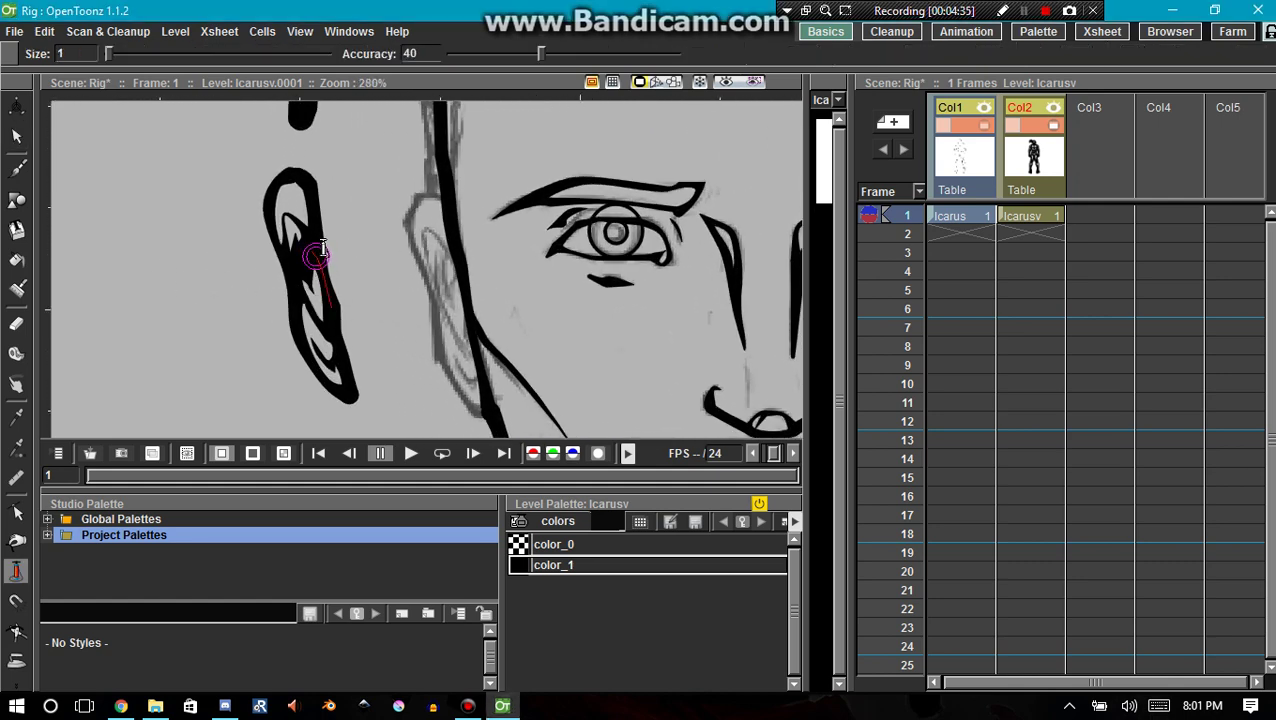
left_click_drag(313, 240, 298, 176)
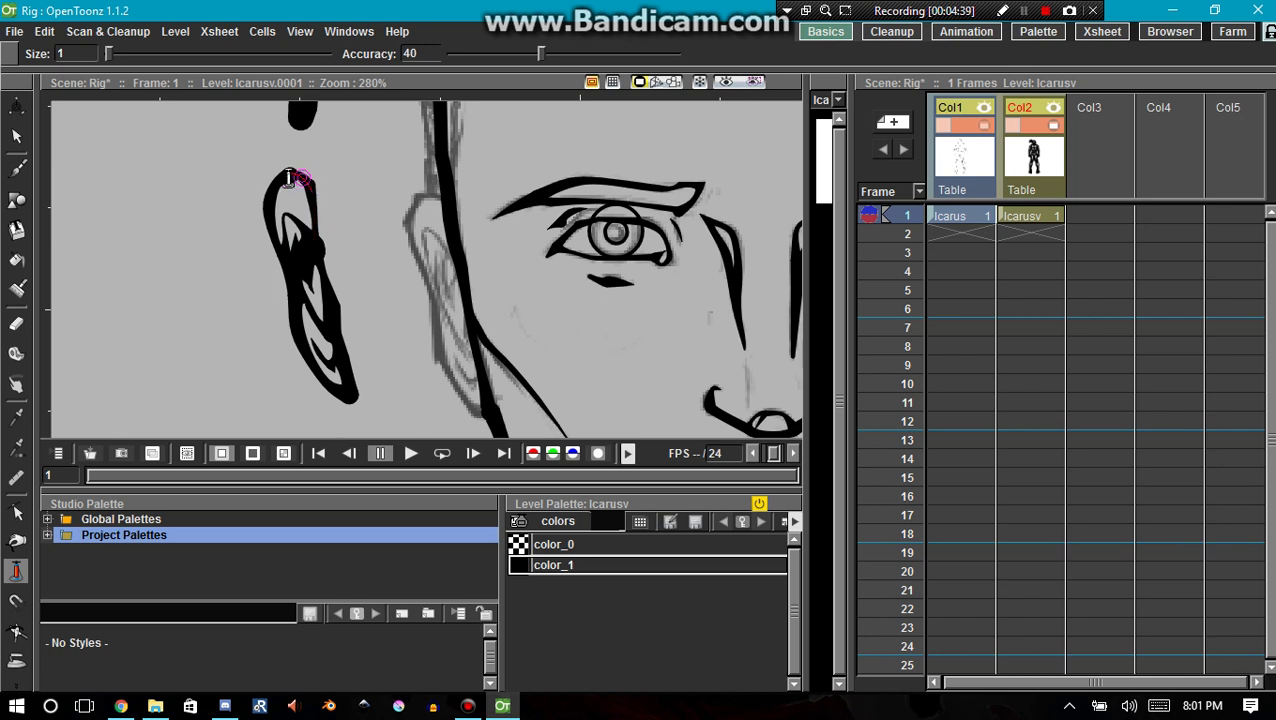
mouse_move(268, 210)
left_mouse_down()
mouse_move(278, 247)
mouse_move(299, 224)
mouse_move(305, 262)
left_mouse_up()
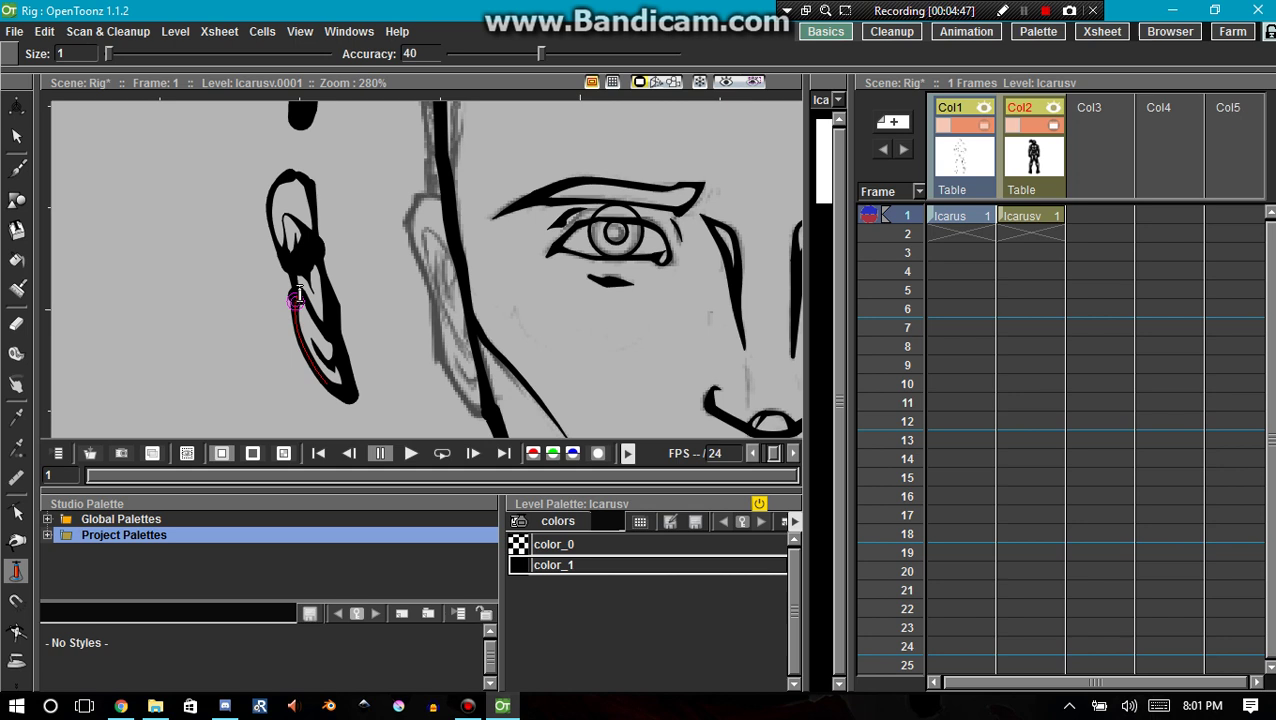
left_click_drag(299, 298, 306, 305)
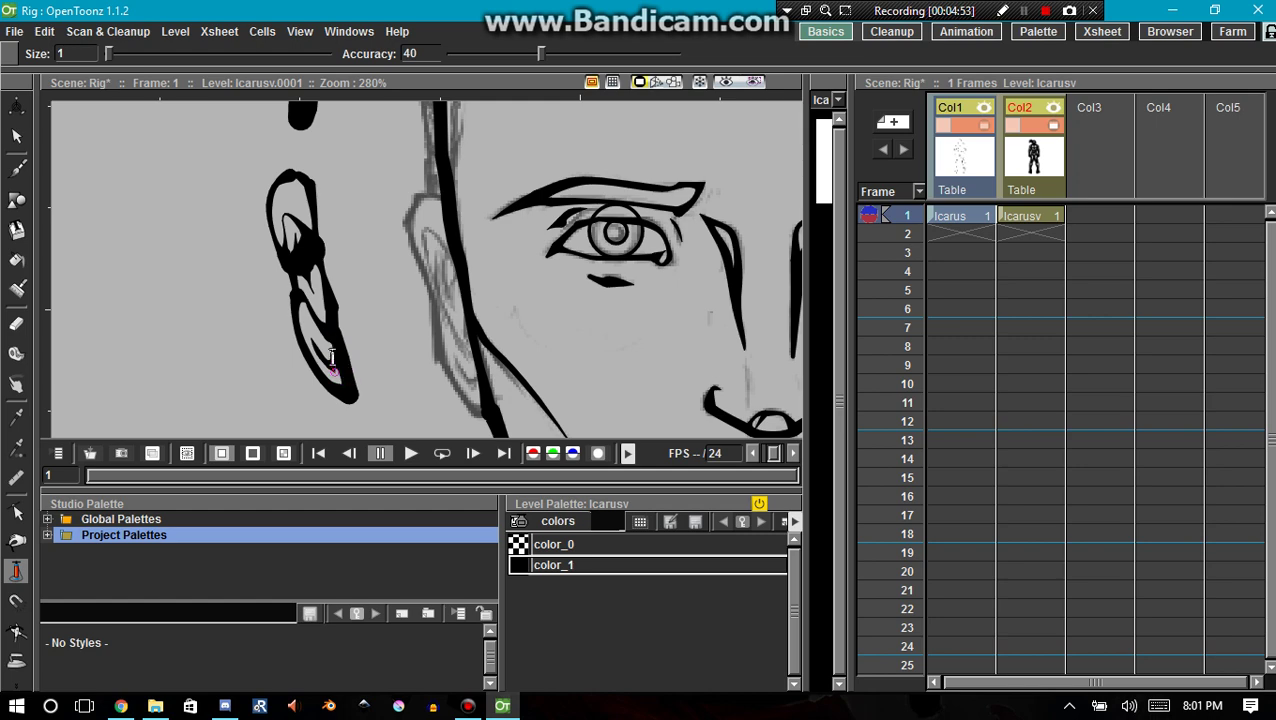
Step: Delete the detached ear beside the viewer's right side of the head, including its leftover outline stroke
scroll(323, 343, "down", 1)
scroll(400, 355, "down", 3)
scroll(672, 347, "up", 2)
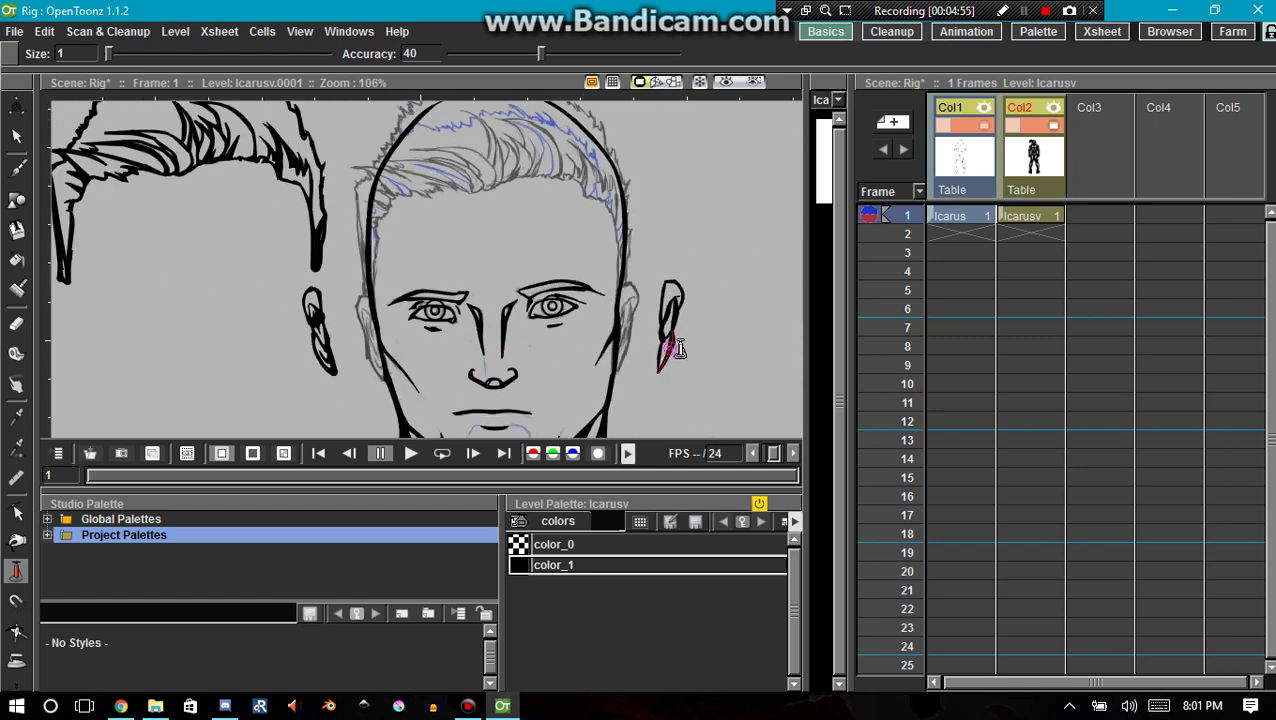
scroll(681, 341, "up", 2)
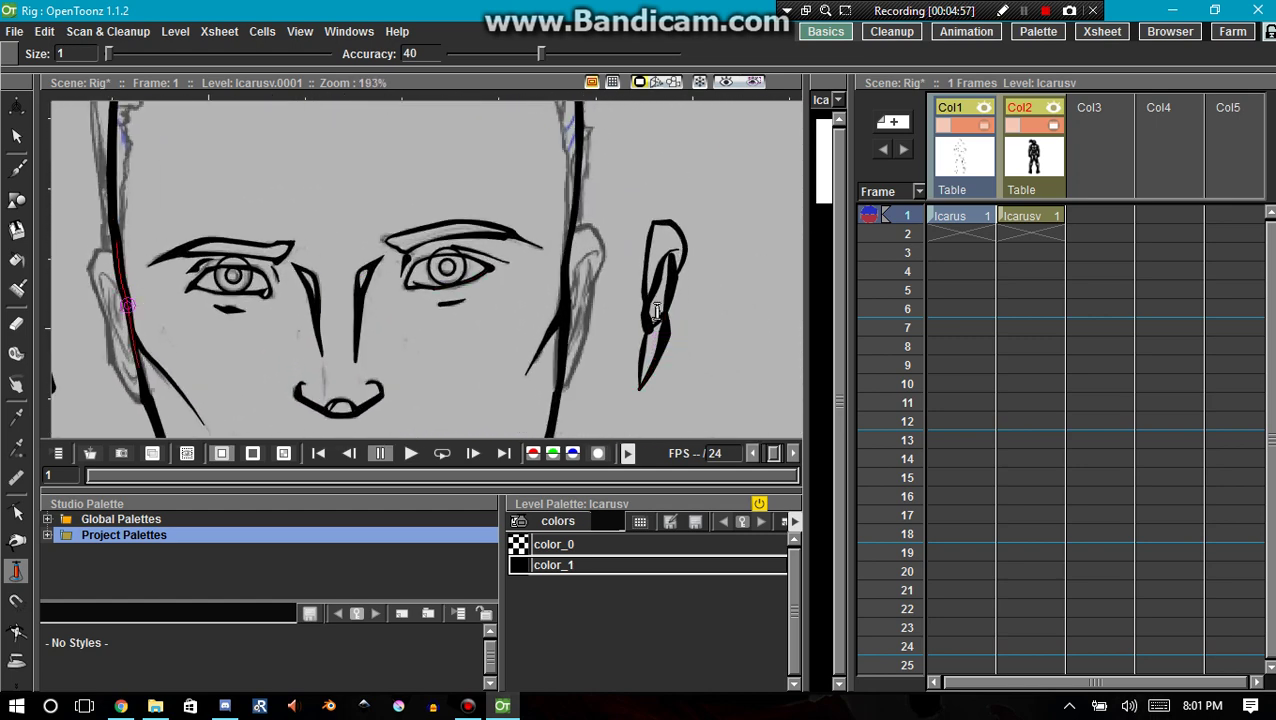
key("s")
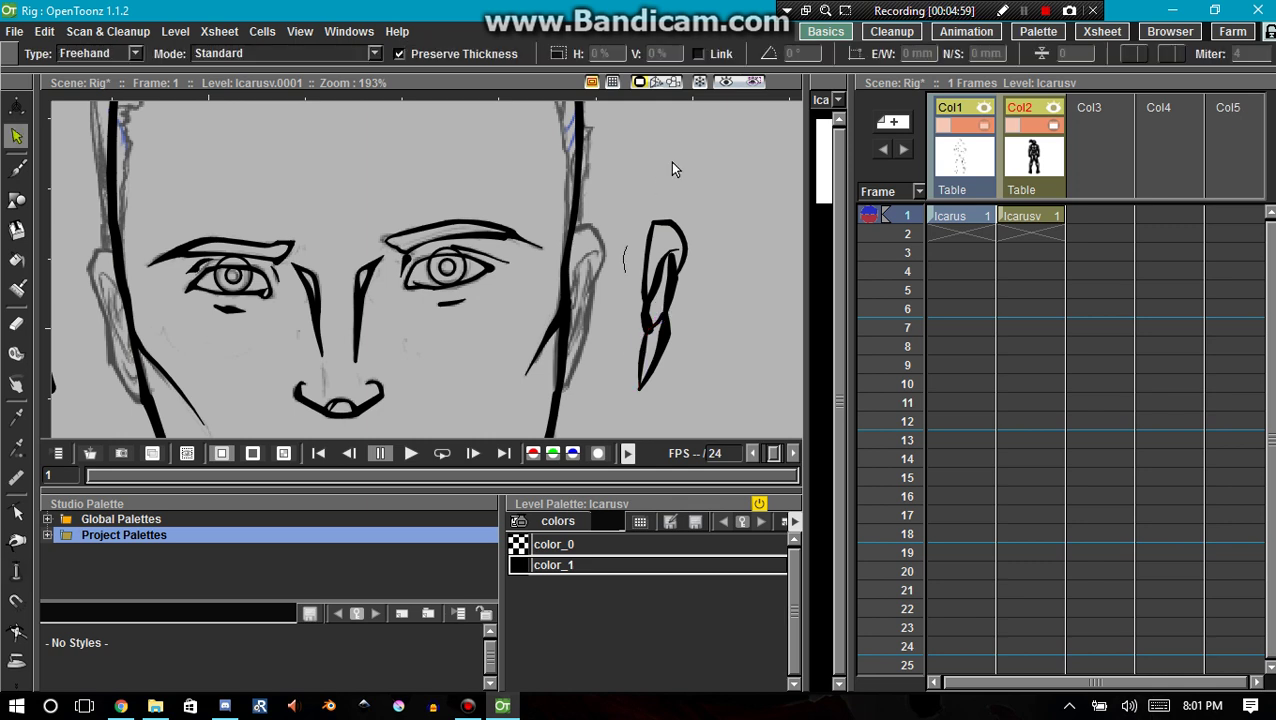
left_click_drag(672, 170, 672, 168)
key("Delete")
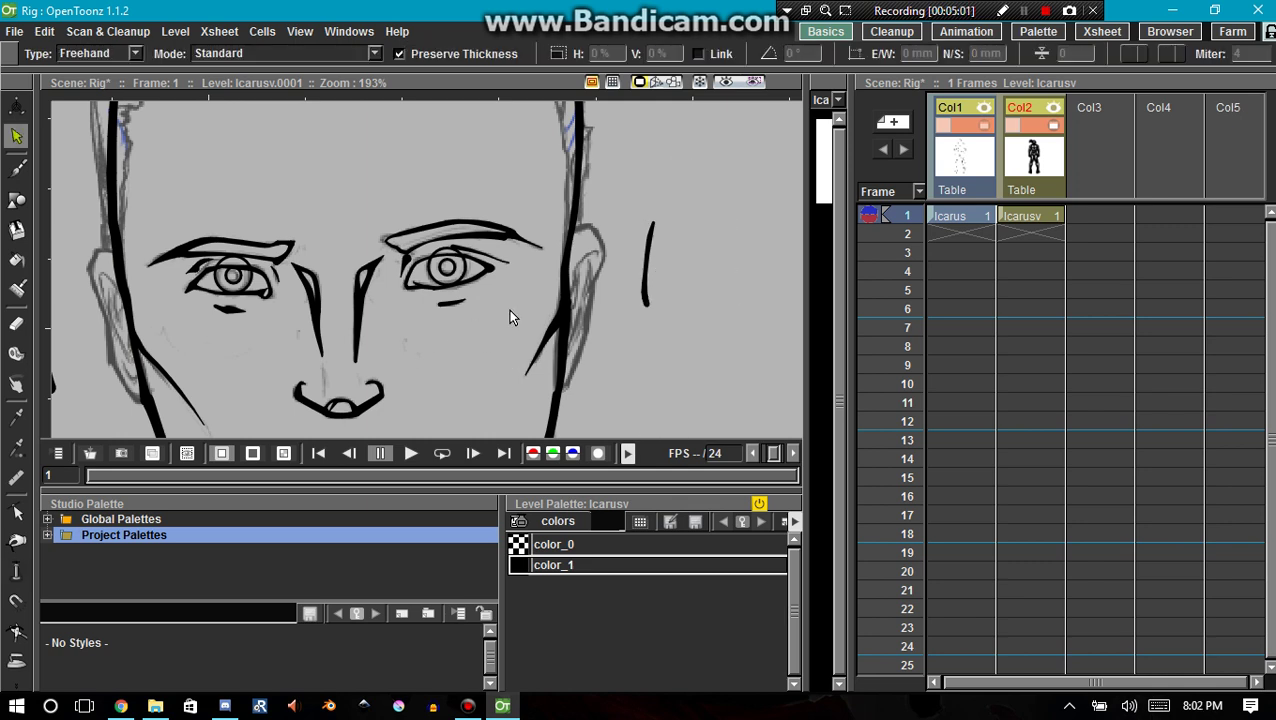
left_click(647, 265)
key("Delete")
Step: Select the whole detached ear on the viewer's left and place a copy of it beyond the opposite side of the head
left_click_drag(350, 319, 653, 235)
mouse_move(278, 190)
left_mouse_down()
mouse_move(378, 325)
mouse_move(270, 190)
mouse_move(346, 240)
left_mouse_up()
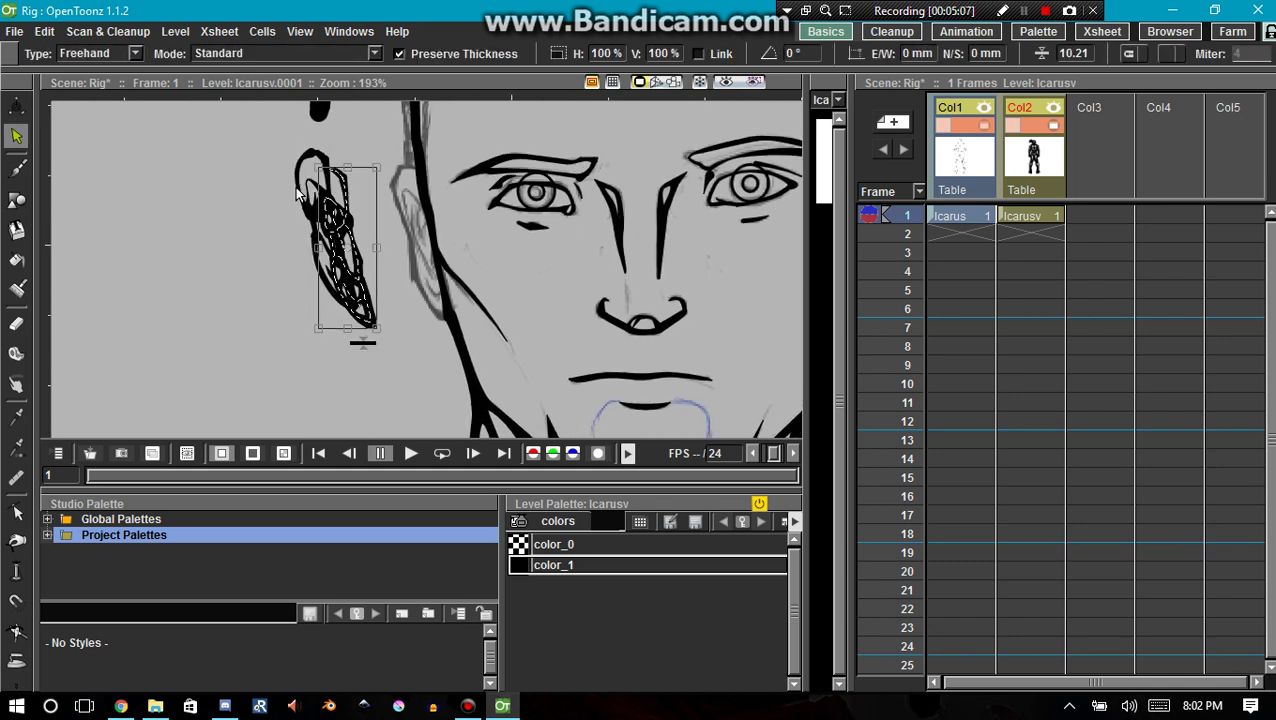
key("ctrl+z")
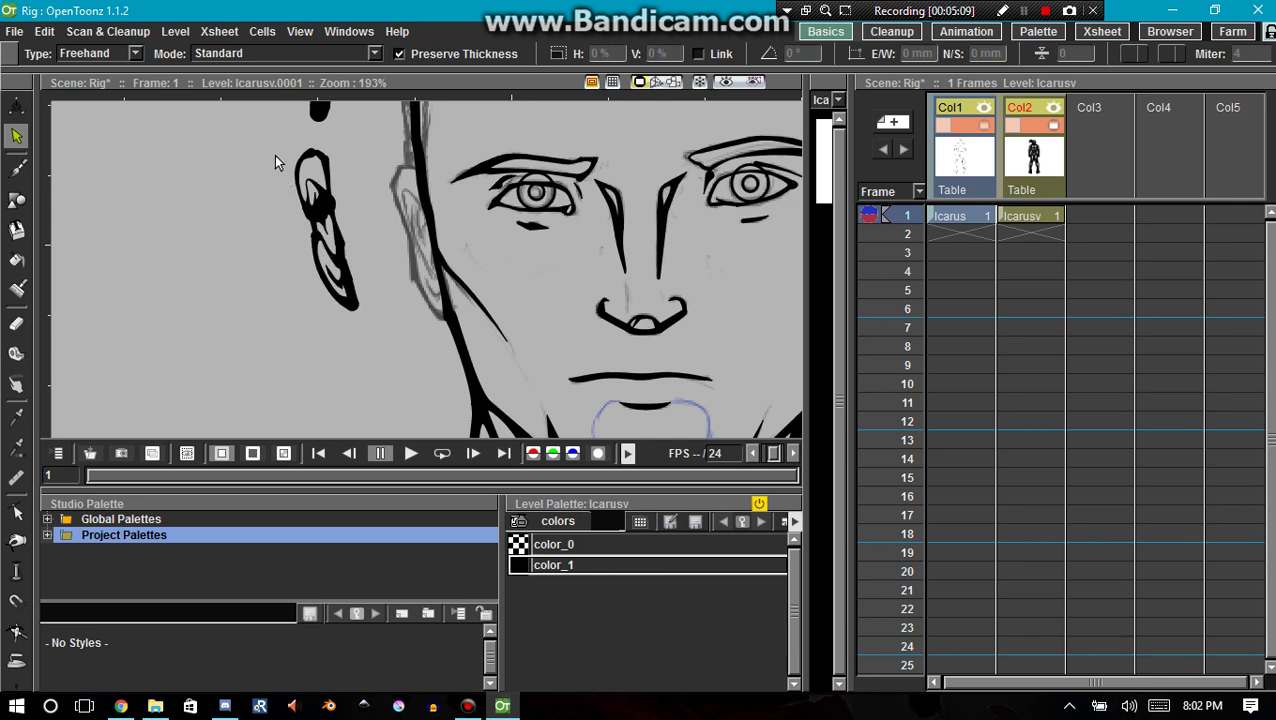
mouse_move(290, 141)
left_mouse_down()
mouse_move(365, 181)
mouse_move(369, 352)
mouse_move(258, 190)
mouse_move(283, 143)
left_mouse_up()
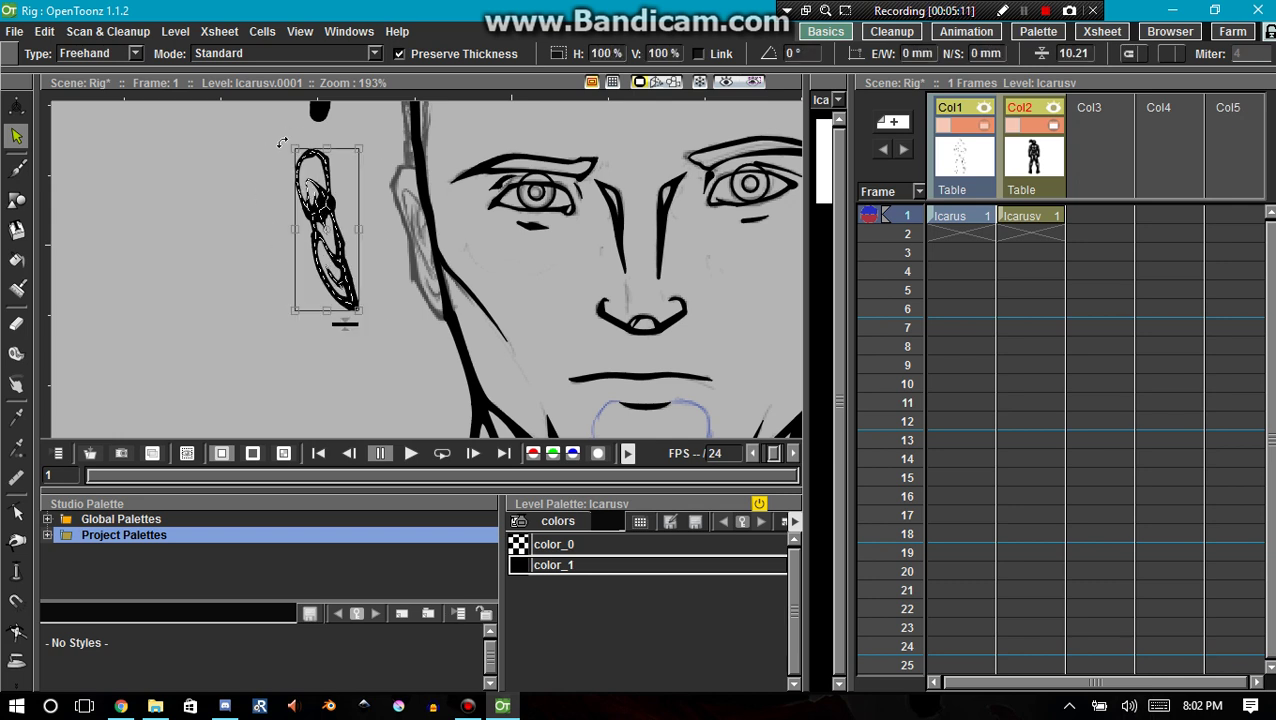
mouse_move(335, 180)
left_mouse_down()
mouse_move(370, 212)
mouse_move(1079, 169)
mouse_move(1098, 222)
left_mouse_up()
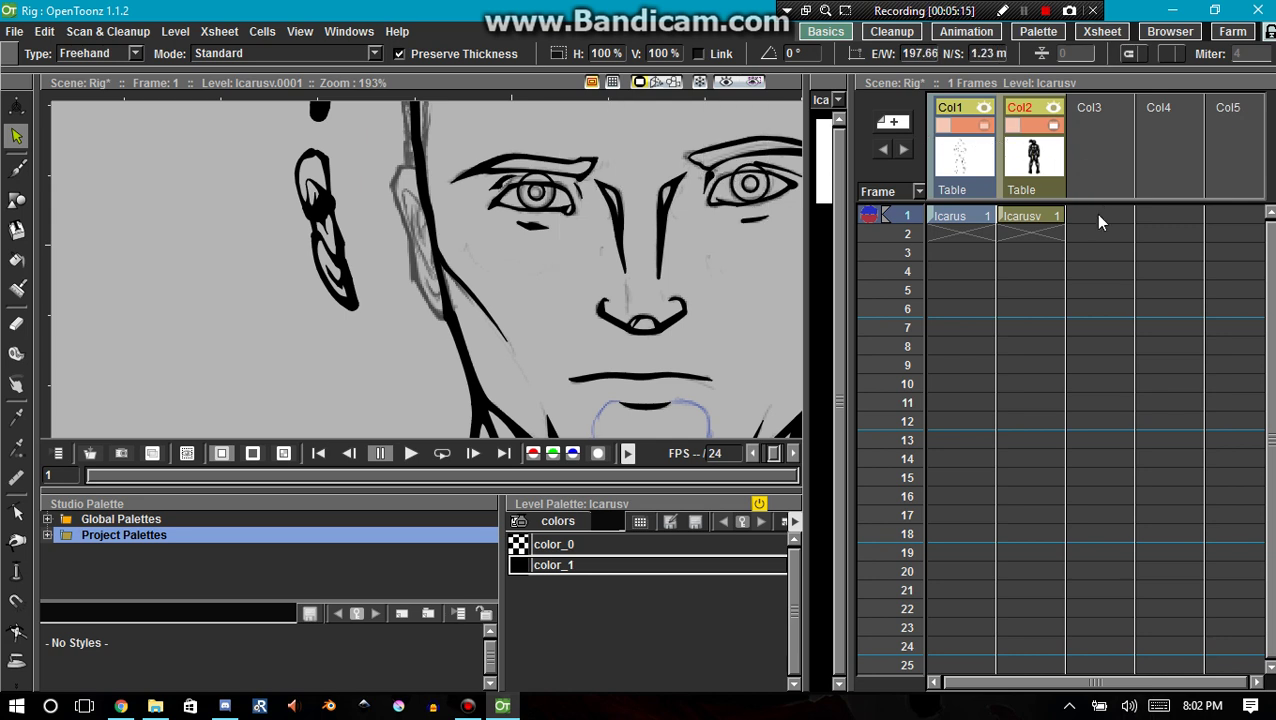
key("space")
mouse_move(676, 288)
left_mouse_down()
mouse_move(590, 273)
mouse_move(202, 373)
mouse_move(197, 352)
left_mouse_up()
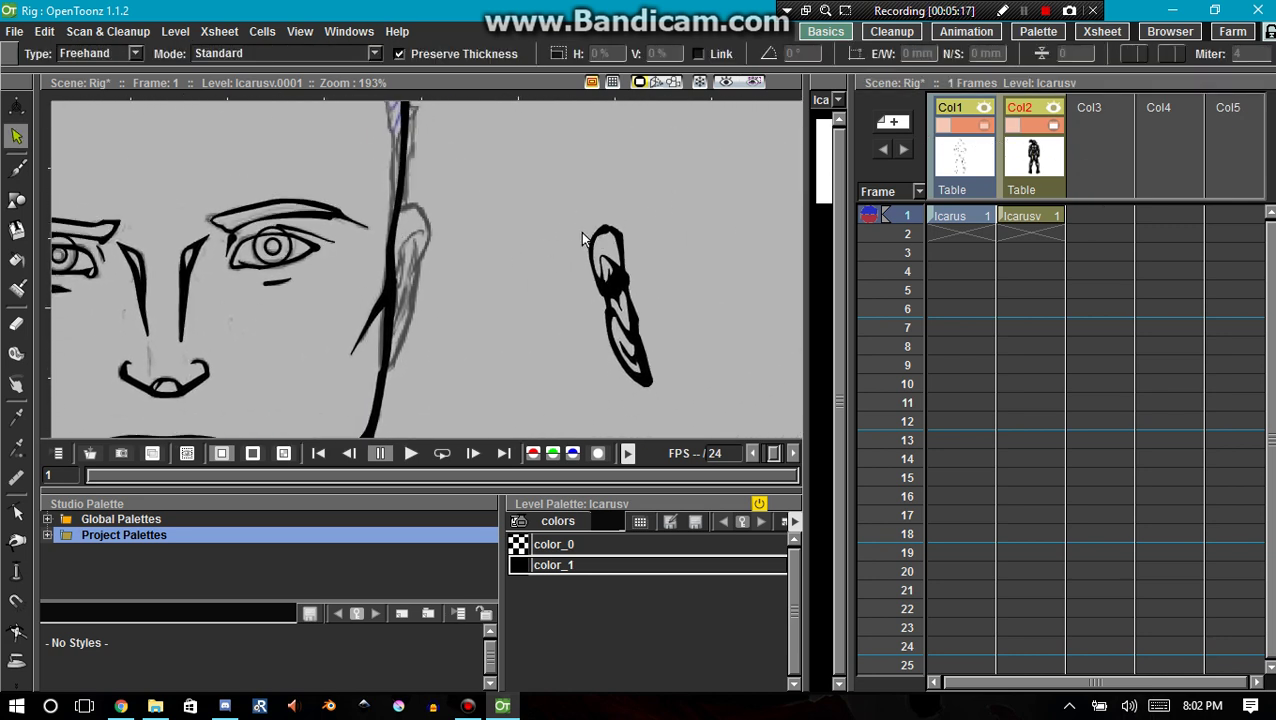
Step: Mirror the copied ear with a horizontal scale of -100% and move it next to the sketched ear on the viewer's right
mouse_move(583, 240)
left_mouse_down()
mouse_move(686, 419)
mouse_move(603, 222)
left_mouse_up()
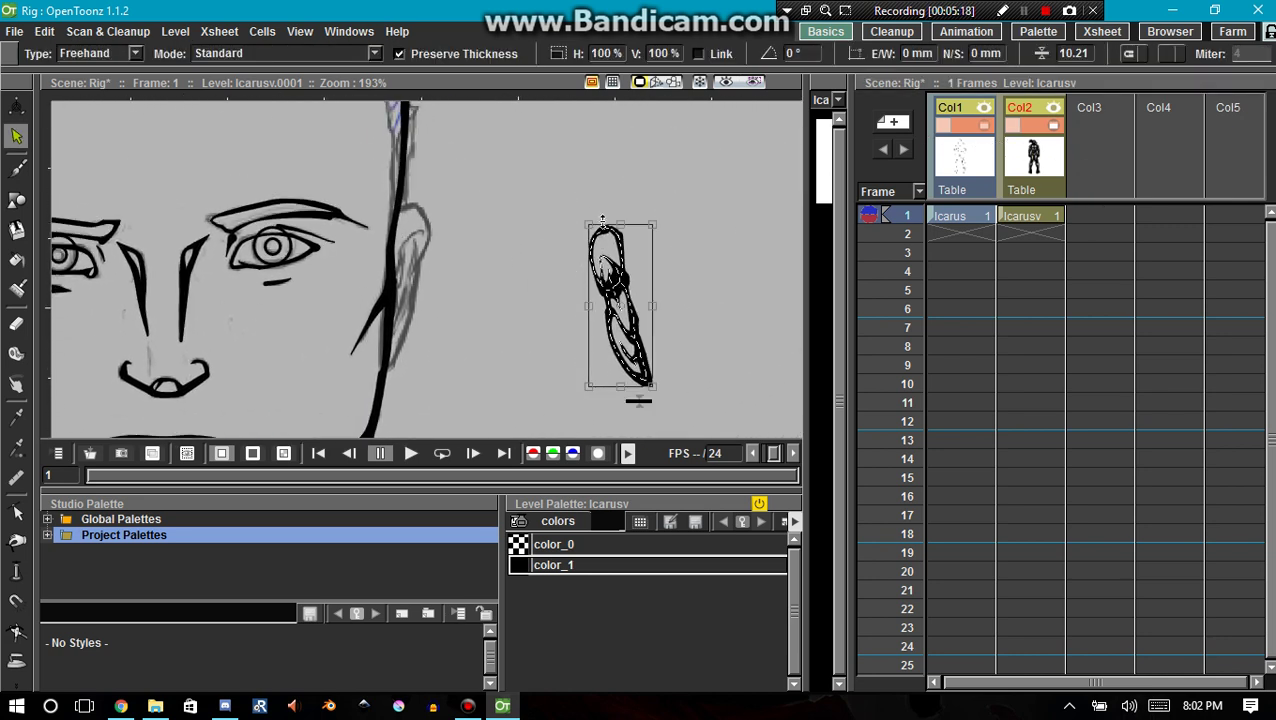
left_click(593, 52)
type("-")
key("Return")
mouse_move(620, 277)
left_mouse_down()
mouse_move(528, 254)
mouse_move(380, 258)
mouse_move(395, 260)
left_mouse_up()
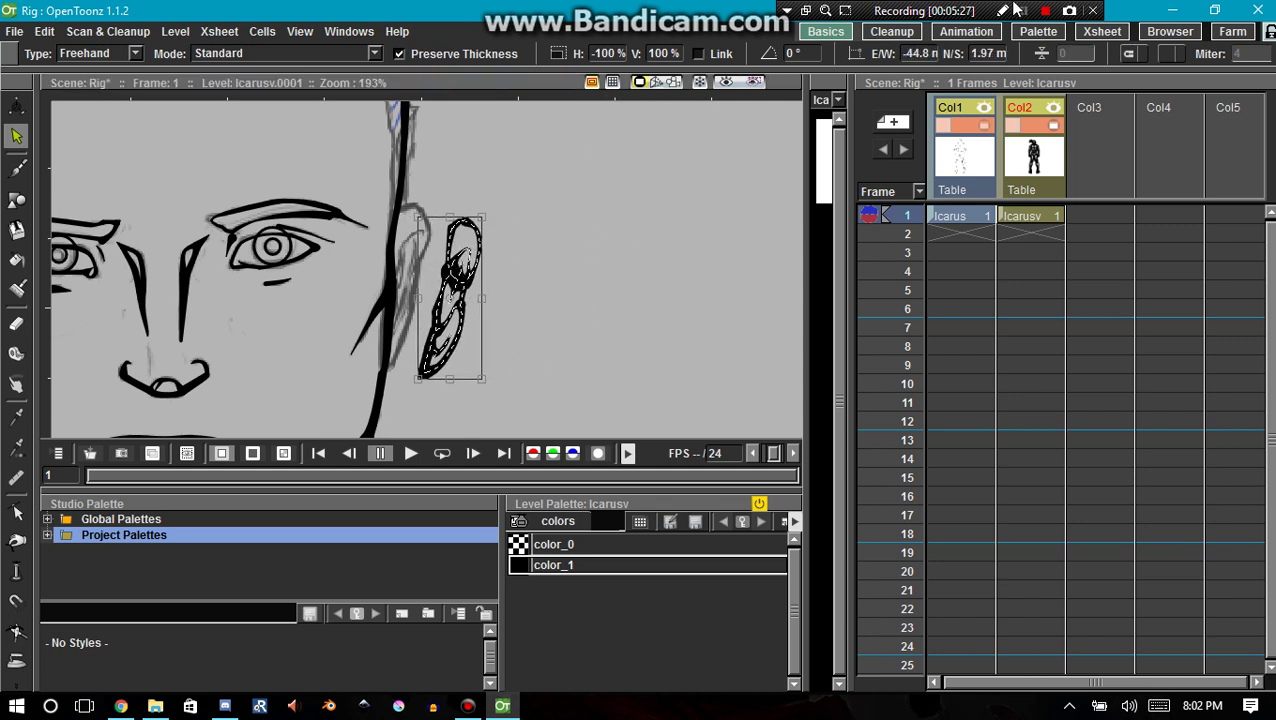
left_click(1015, 9)
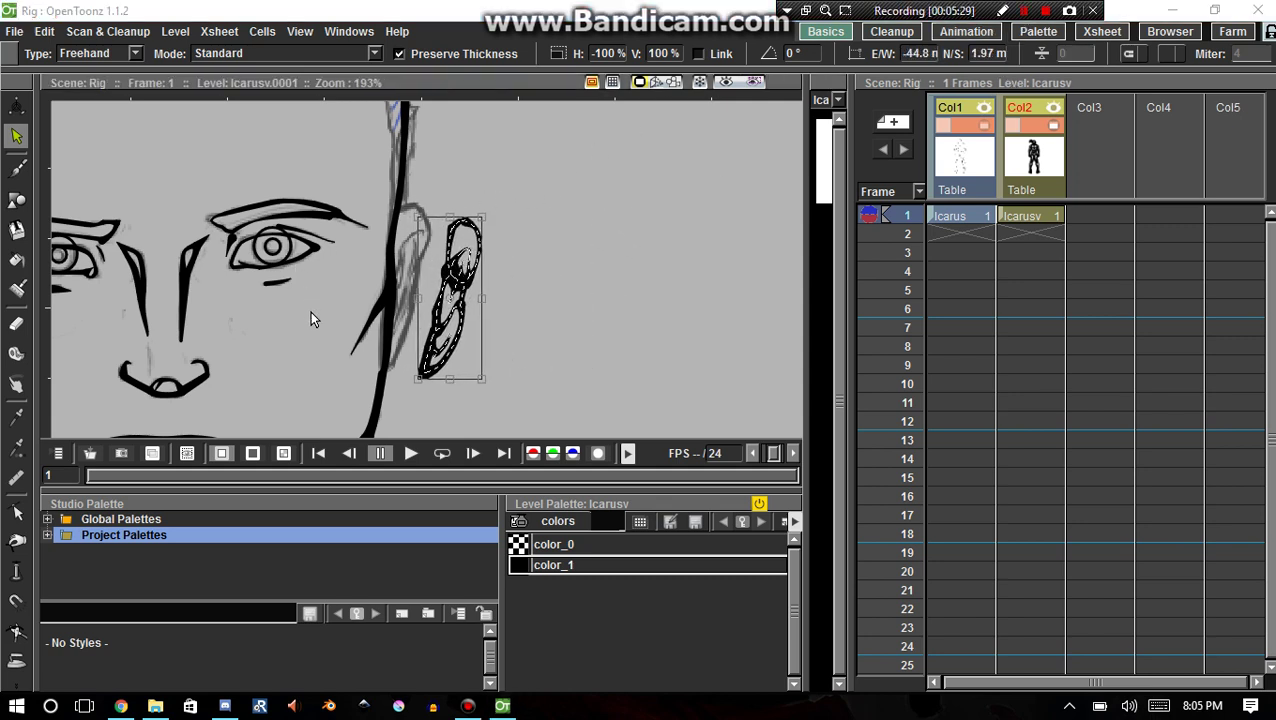
left_click(300, 354)
Step: Create a Toonz Vector Level named HL Brow in the third column's first frame
left_click_drag(172, 390, 414, 289)
scroll(414, 290, "down", 3)
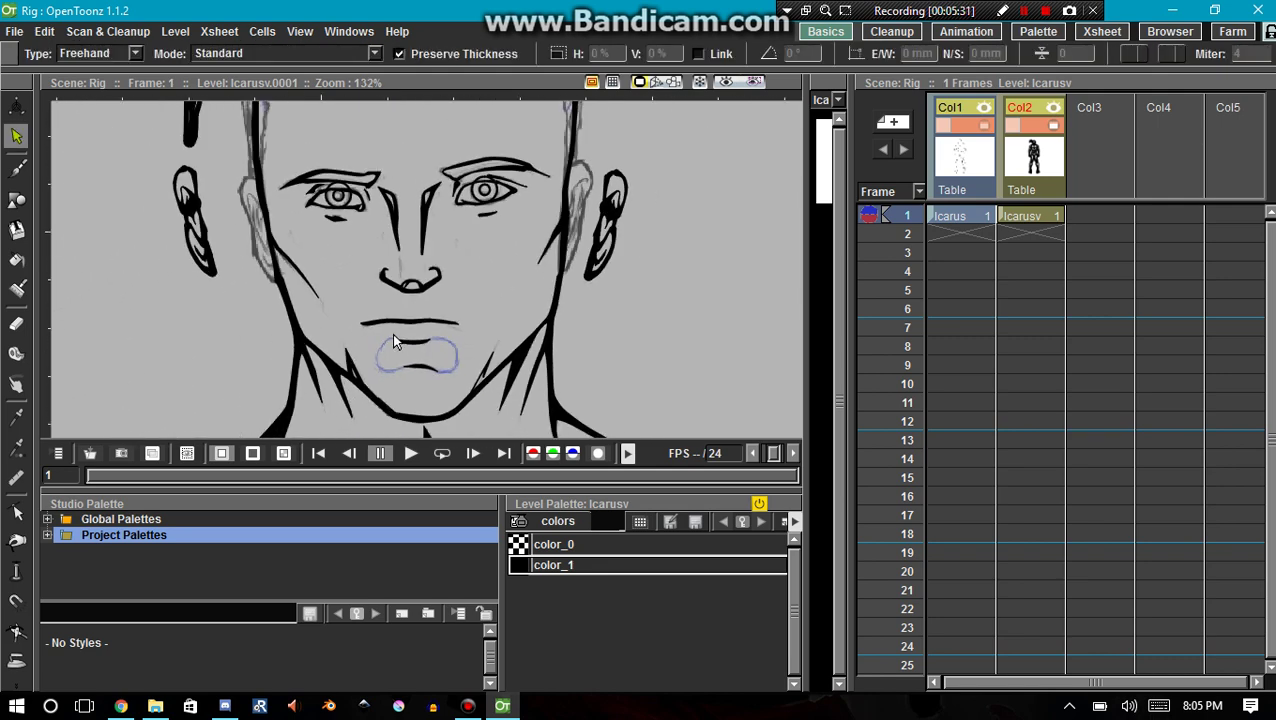
scroll(389, 335, "up", 1)
scroll(384, 330, "down", 2)
key("space")
left_click_drag(356, 337, 356, 405)
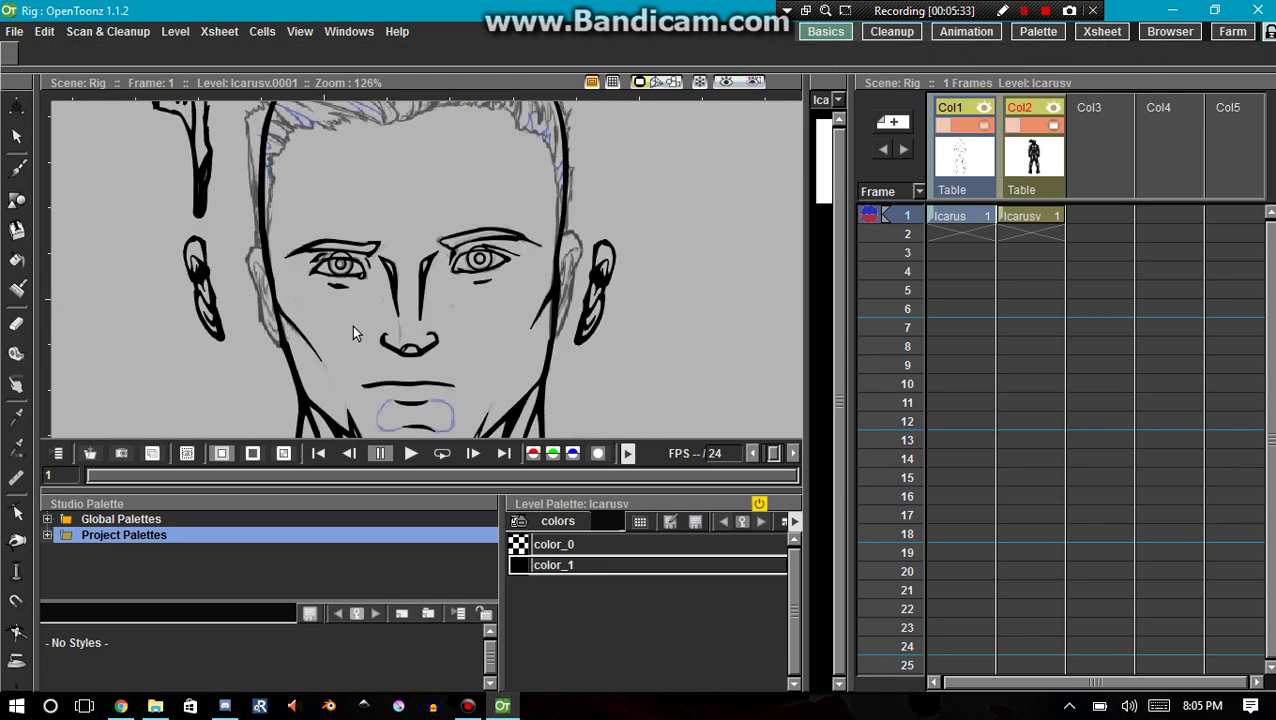
key("s")
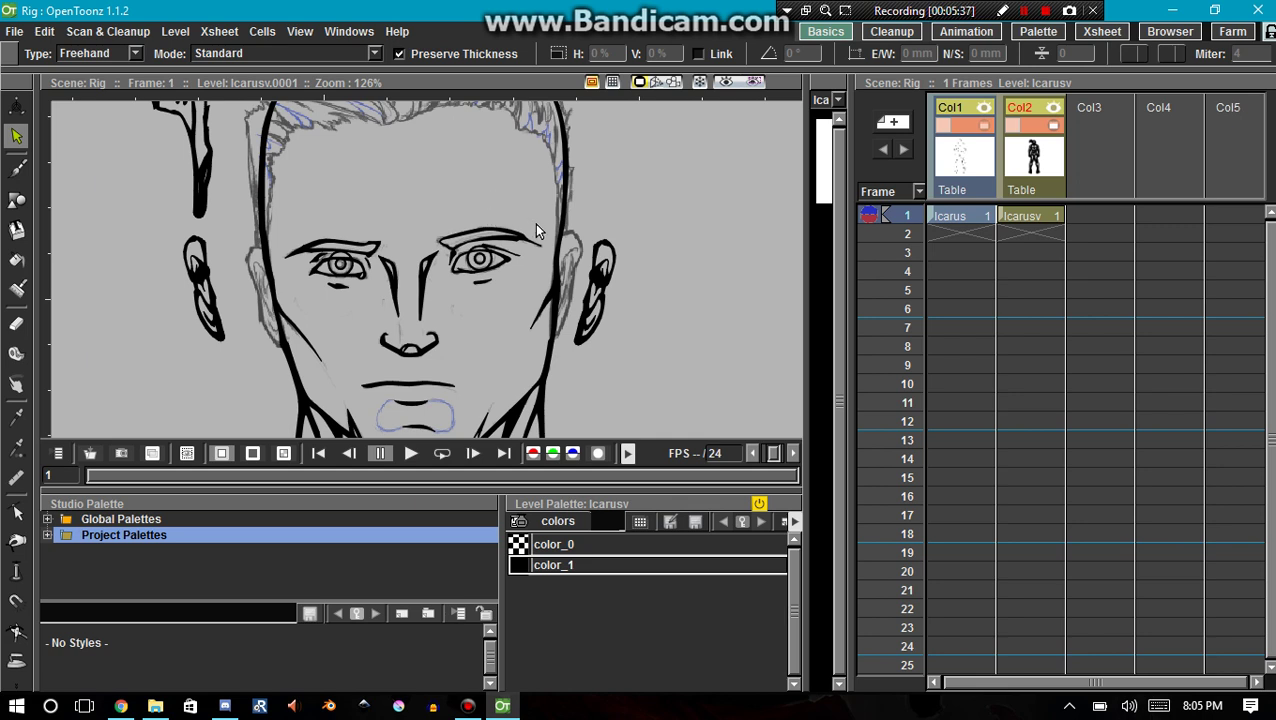
mouse_move(534, 223)
left_mouse_down()
mouse_move(497, 199)
mouse_move(443, 216)
mouse_move(432, 245)
mouse_move(449, 258)
mouse_move(481, 246)
mouse_move(537, 257)
mouse_move(550, 246)
mouse_move(532, 220)
left_mouse_up()
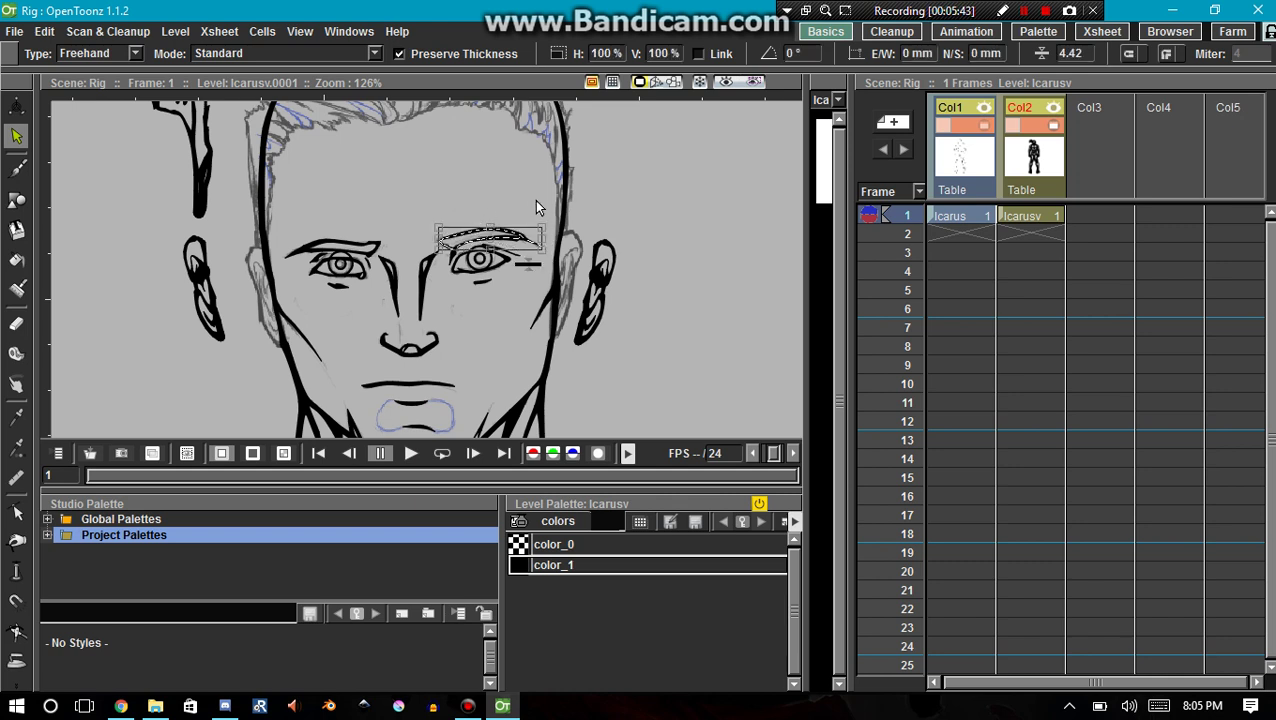
right_click(1093, 216)
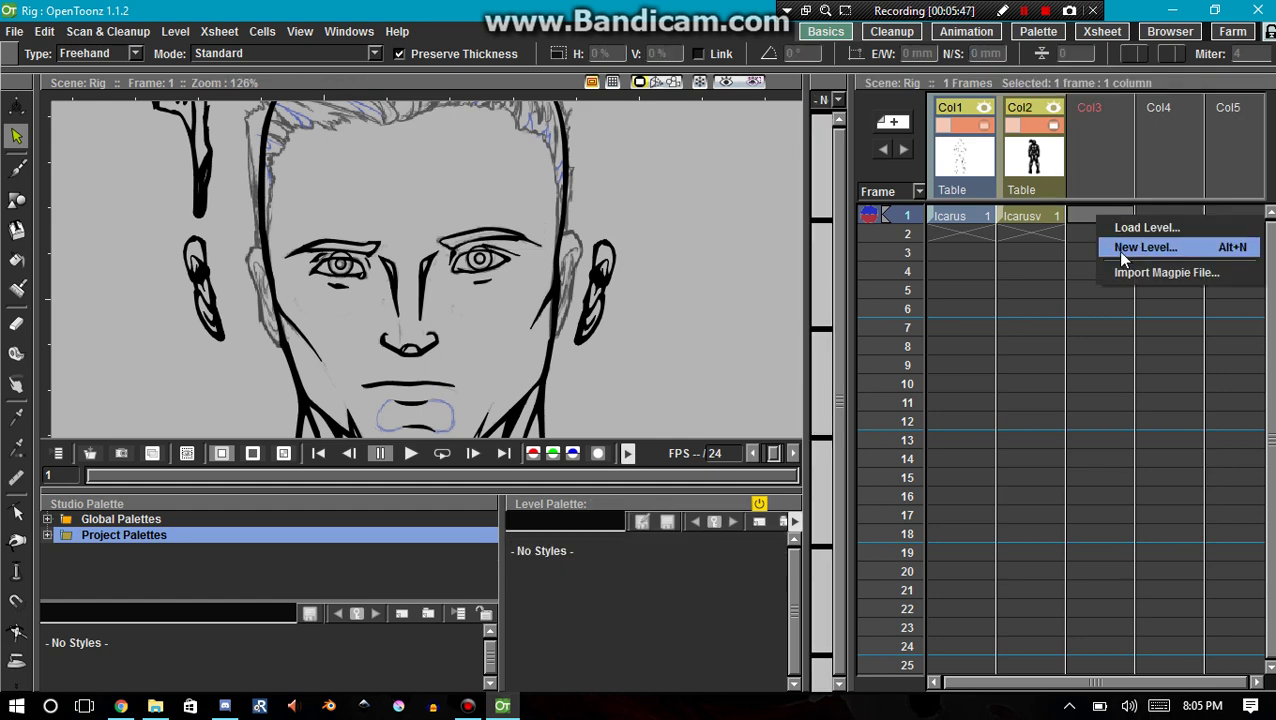
left_click(1120, 248)
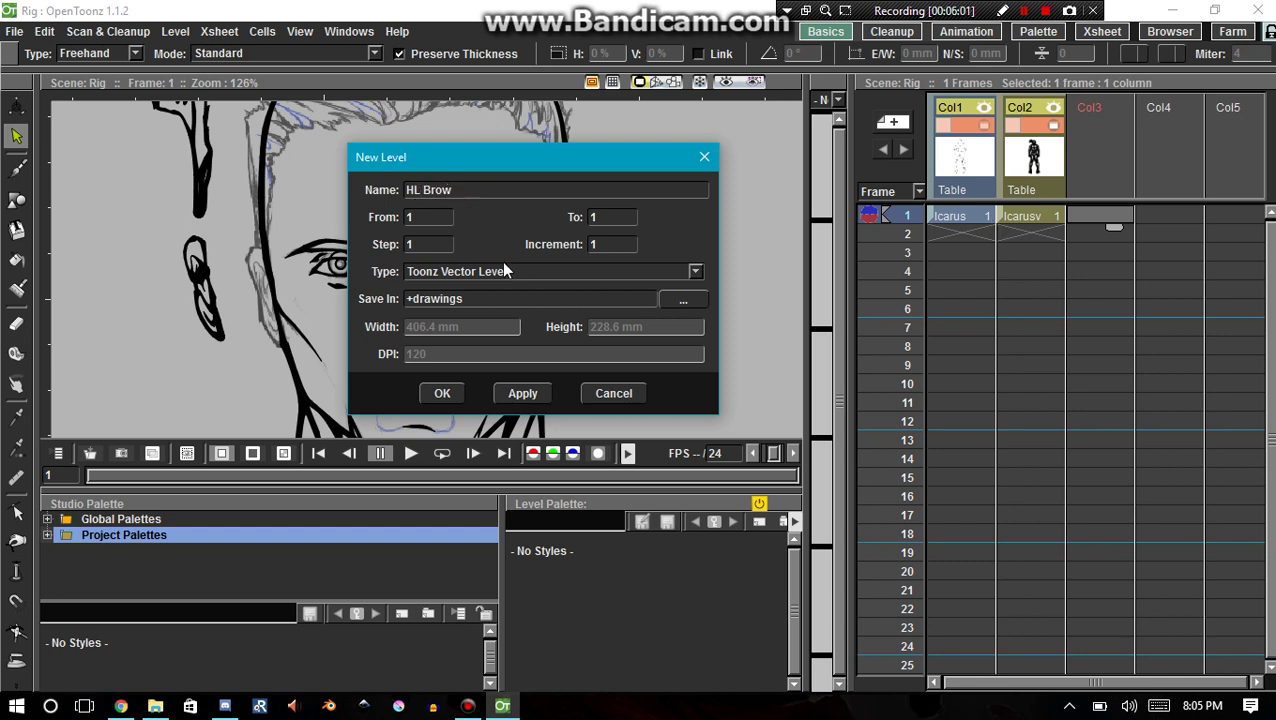
left_click(437, 392)
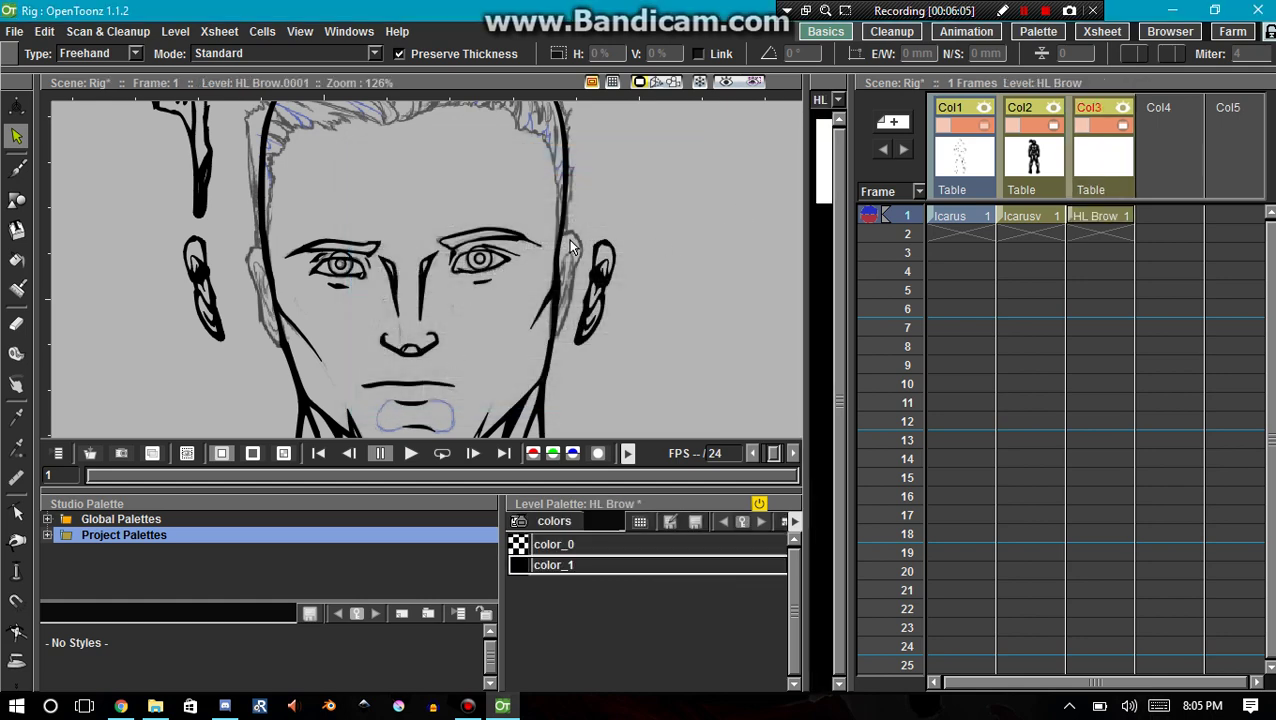
Step: Cut the eyebrow on the viewer's right from the Icarusv drawing and paste it into the HL Brow level
left_click(1023, 217)
mouse_move(466, 212)
left_mouse_down()
mouse_move(539, 258)
mouse_move(493, 246)
mouse_move(448, 257)
mouse_move(443, 211)
left_mouse_up()
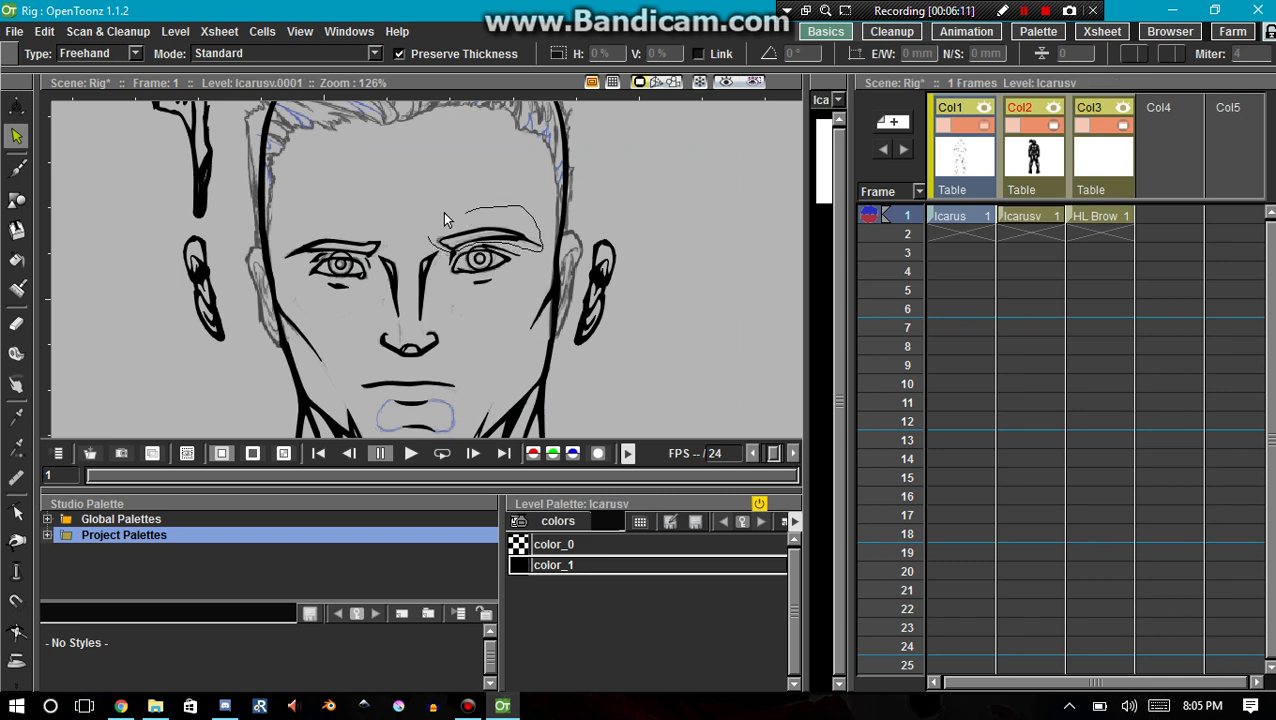
key("Delete")
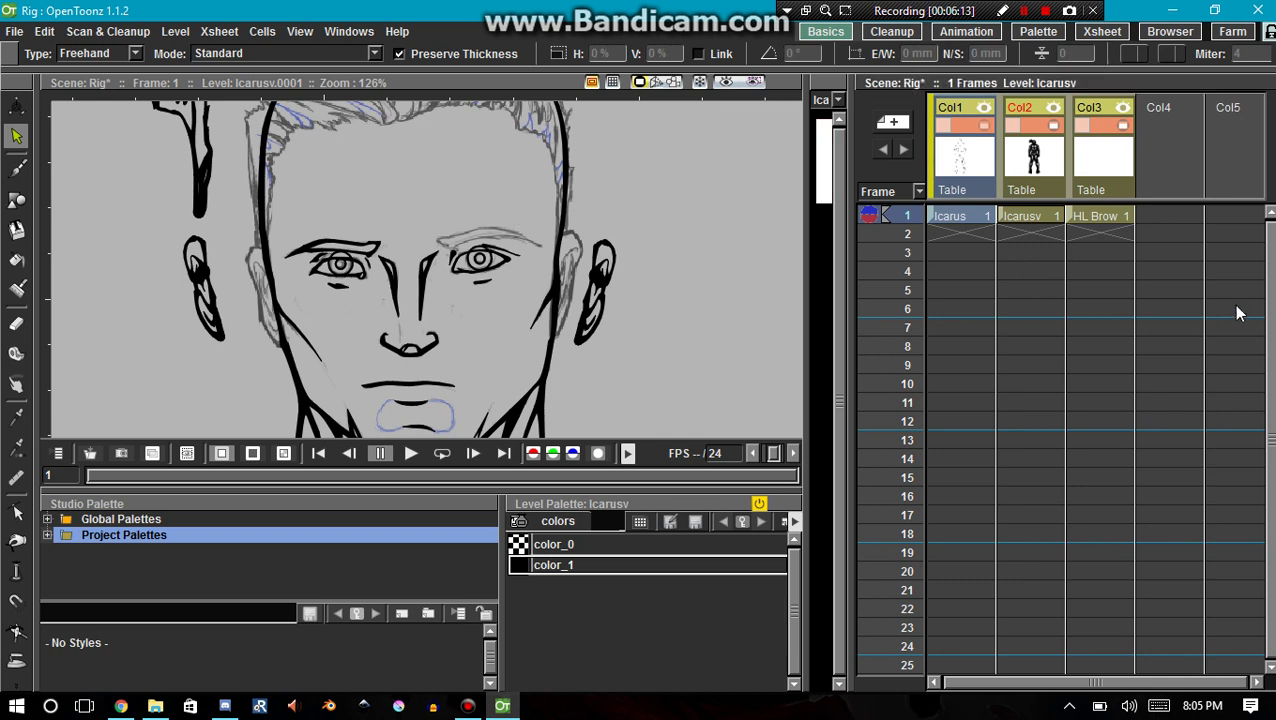
left_click(1108, 218)
key("ctrl+v")
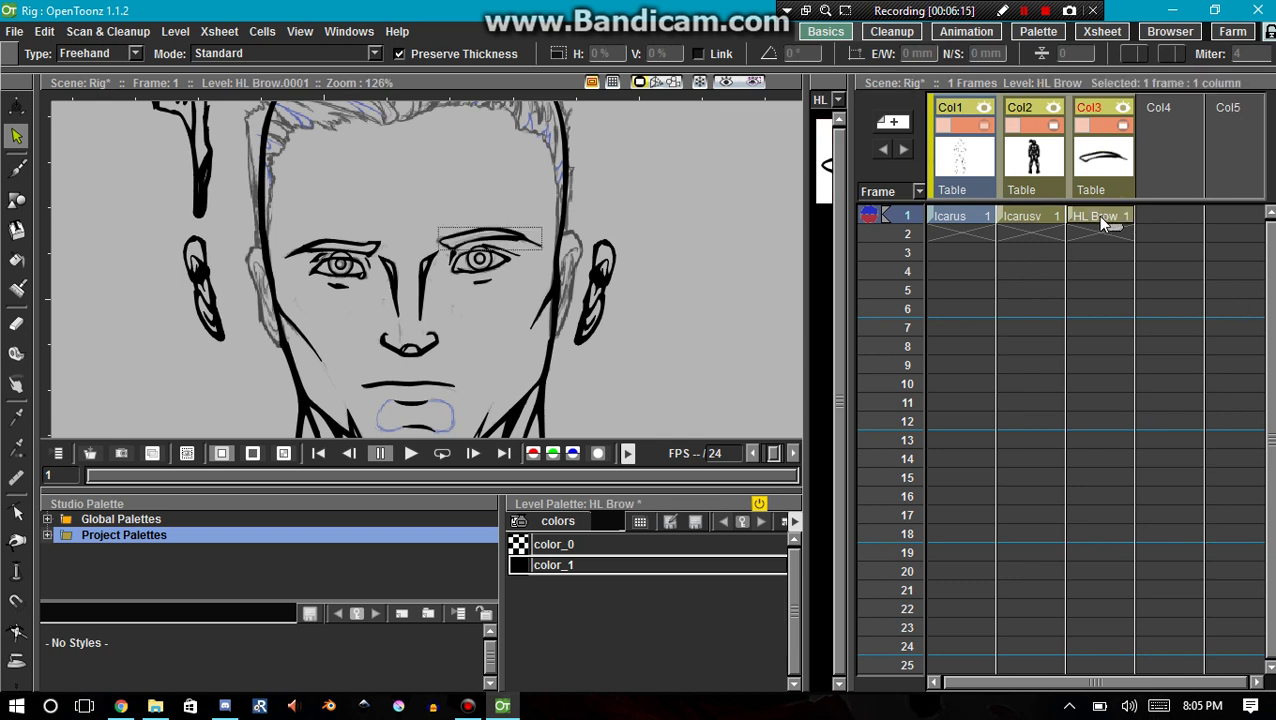
Step: Create a Toonz Vector Level named HR Brow in the fourth column and hide the HL Brow column in the viewer
right_click(1166, 214)
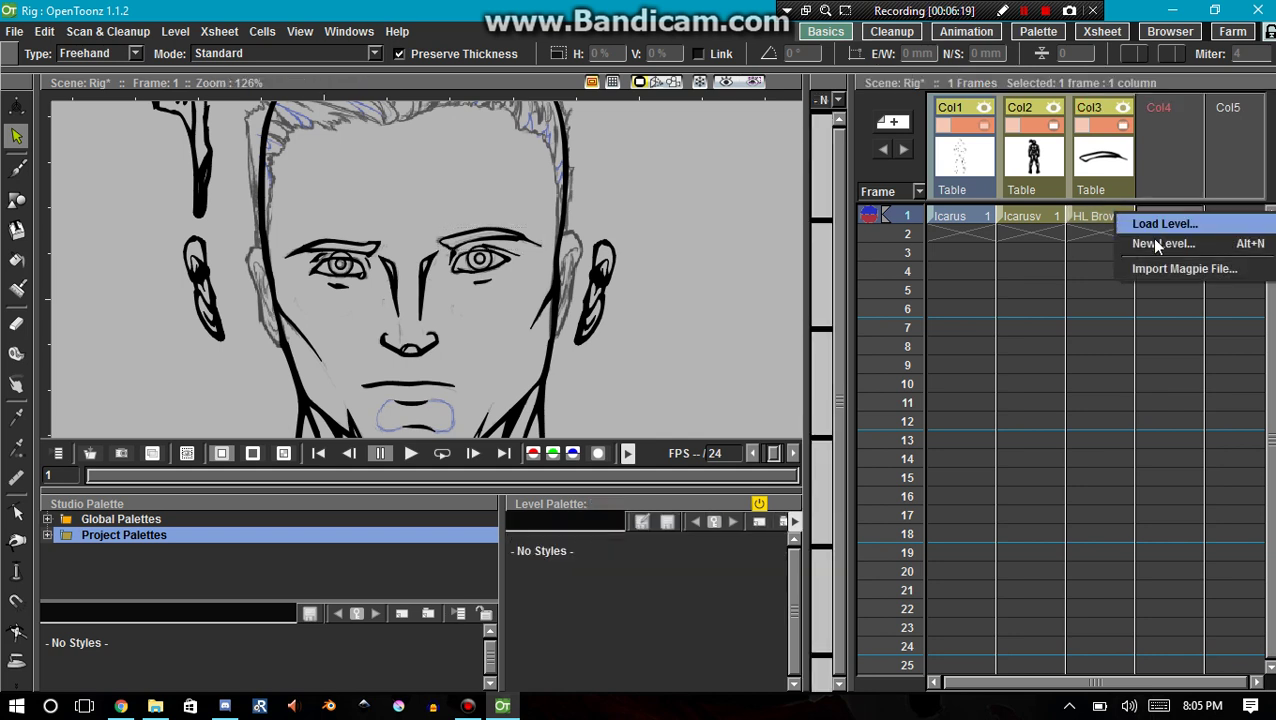
left_click(1146, 243)
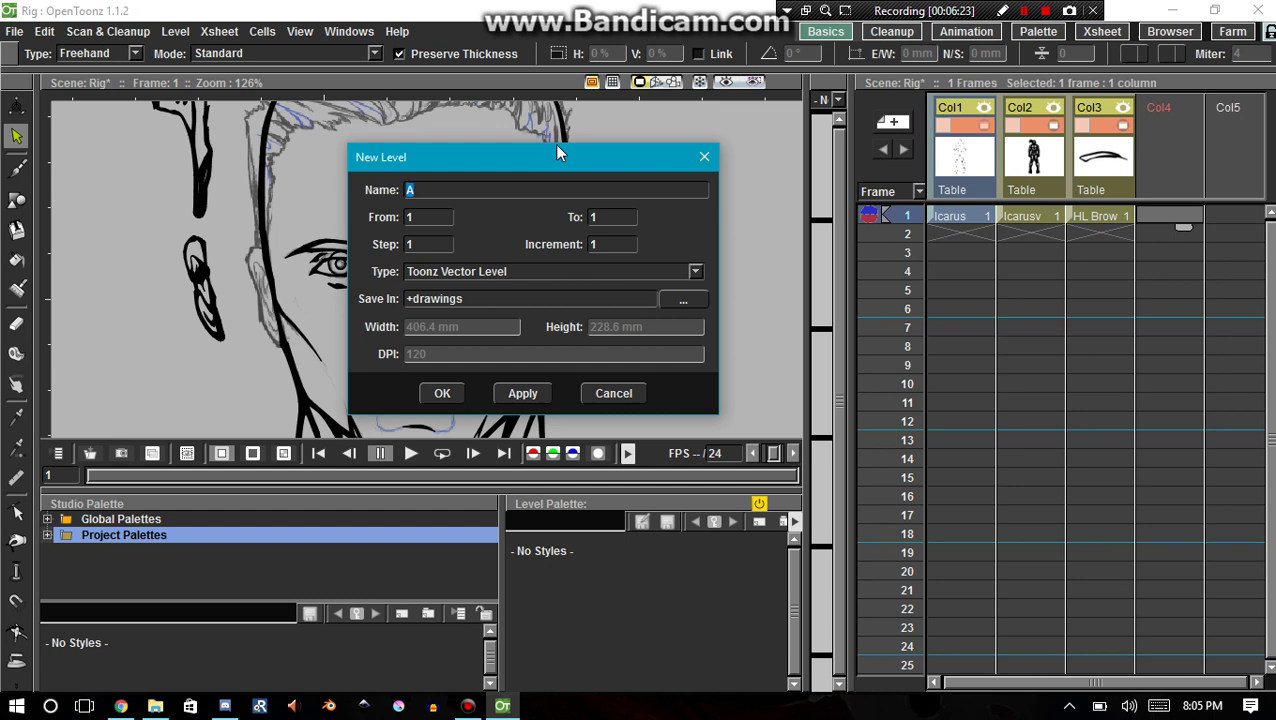
type("HR Brow")
left_click(442, 390)
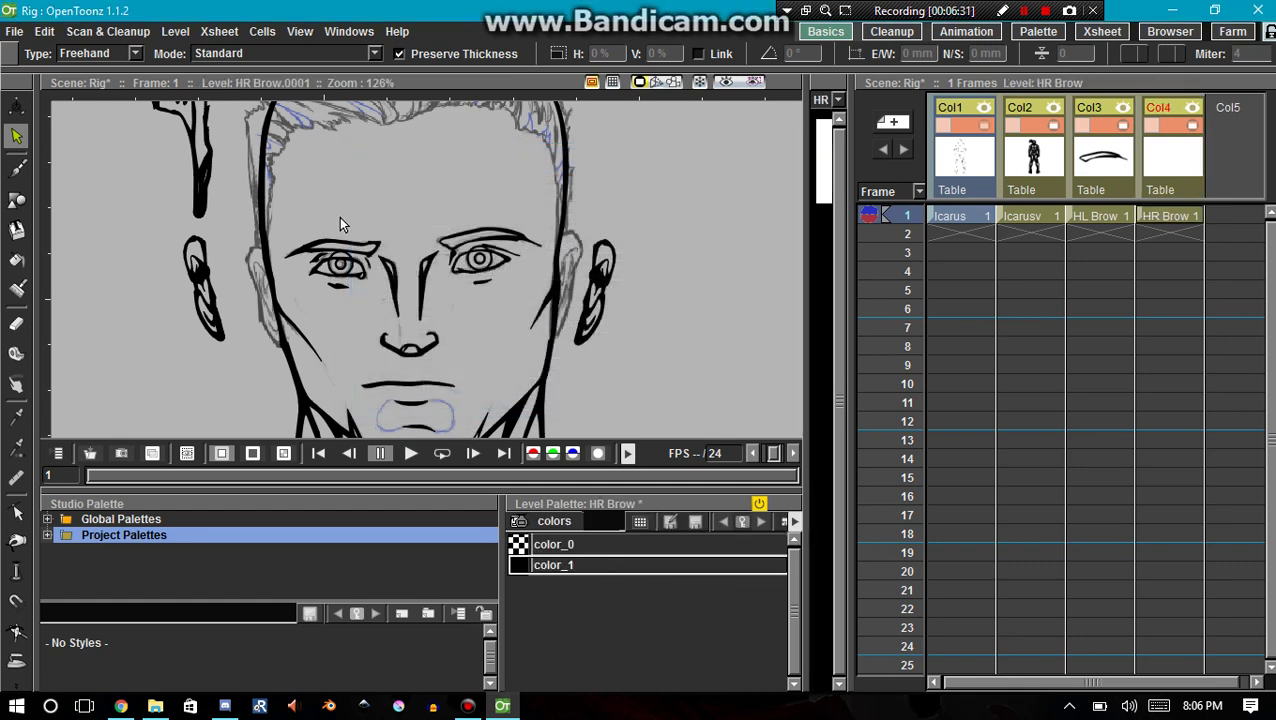
left_click(1065, 122)
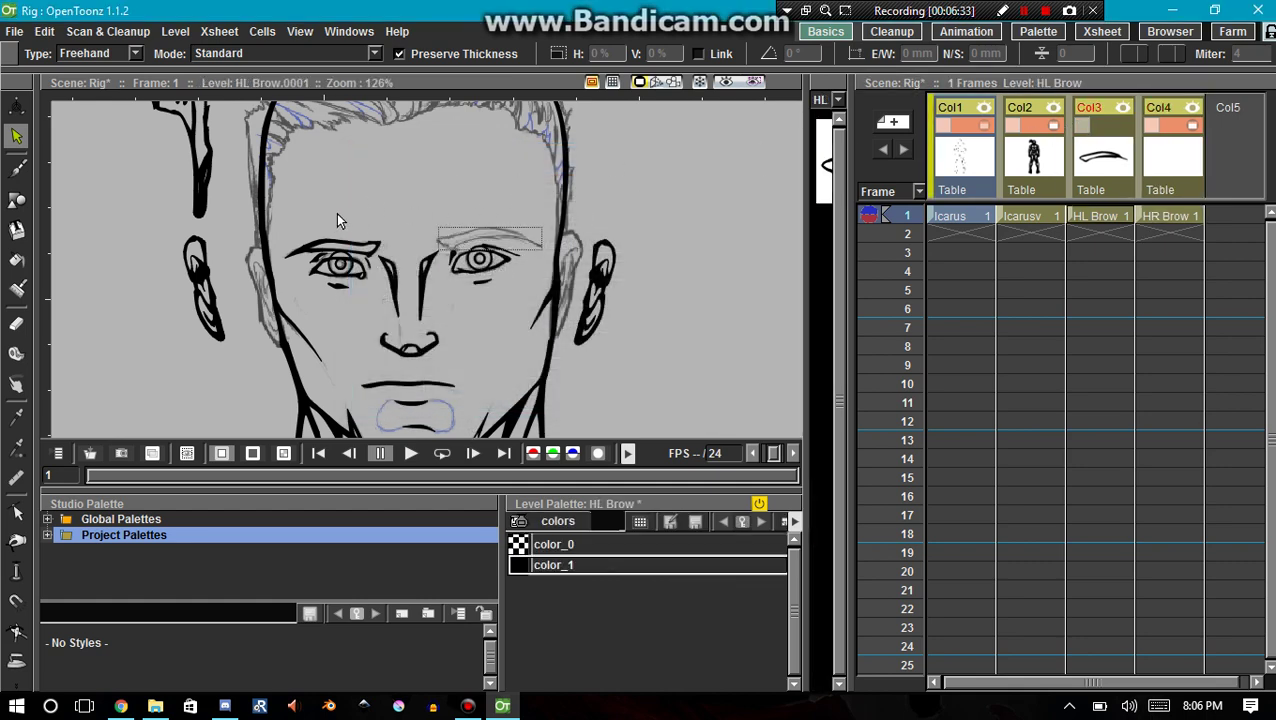
Step: Try to lasso and cut the eyebrow on the viewer's left from the Icarusv drawing
mouse_move(390, 247)
left_mouse_down()
mouse_move(293, 262)
mouse_move(278, 242)
mouse_move(322, 228)
left_mouse_up()
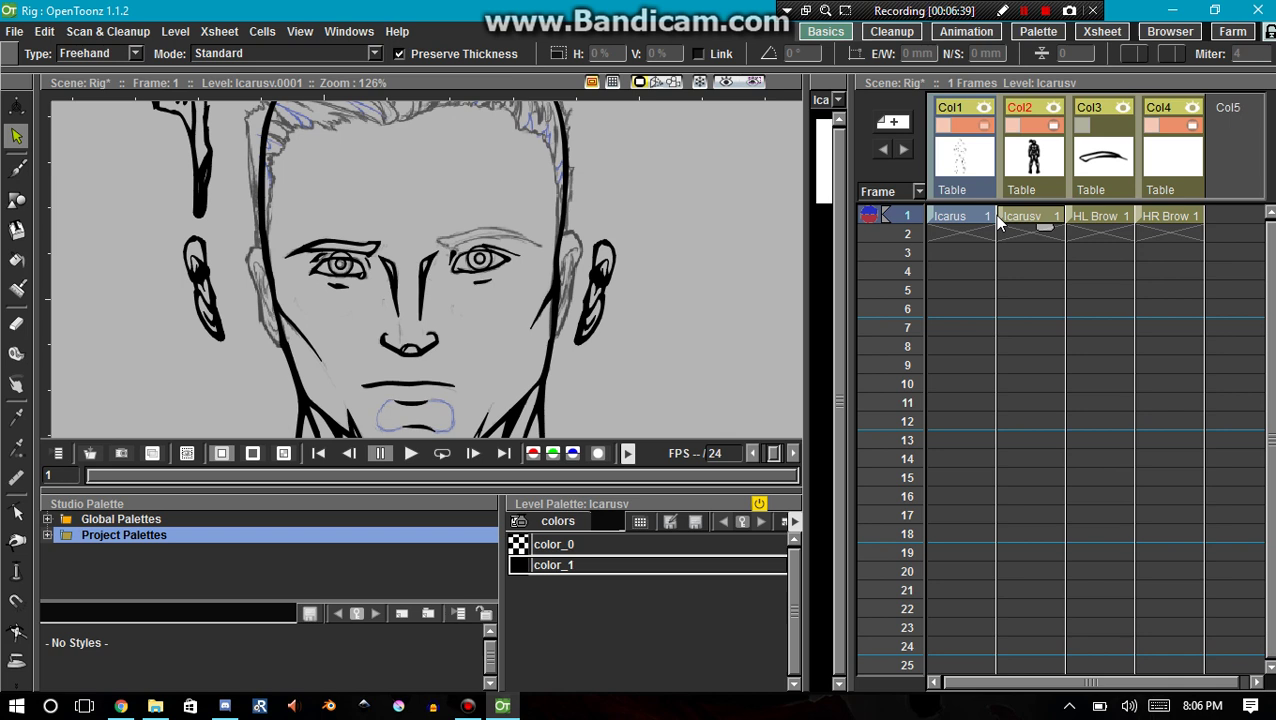
mouse_move(326, 215)
left_mouse_down()
mouse_move(392, 225)
mouse_move(378, 255)
mouse_move(290, 268)
mouse_move(350, 208)
left_mouse_up()
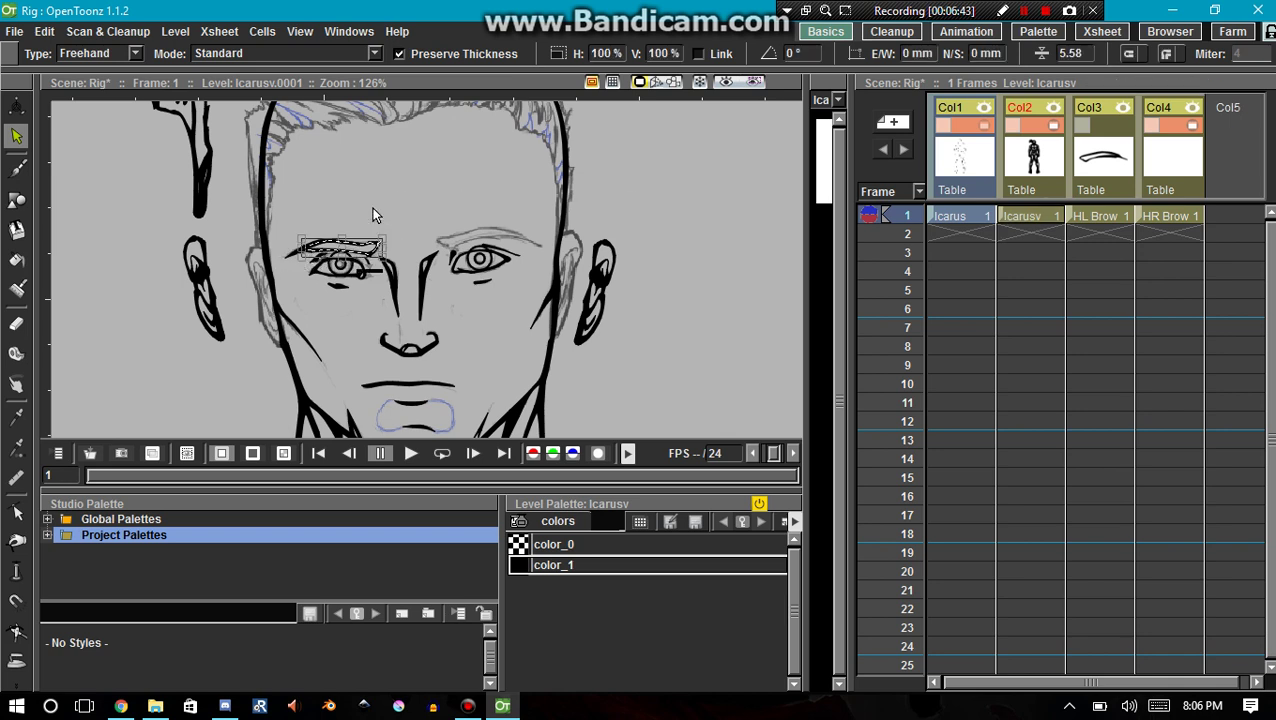
key("Delete")
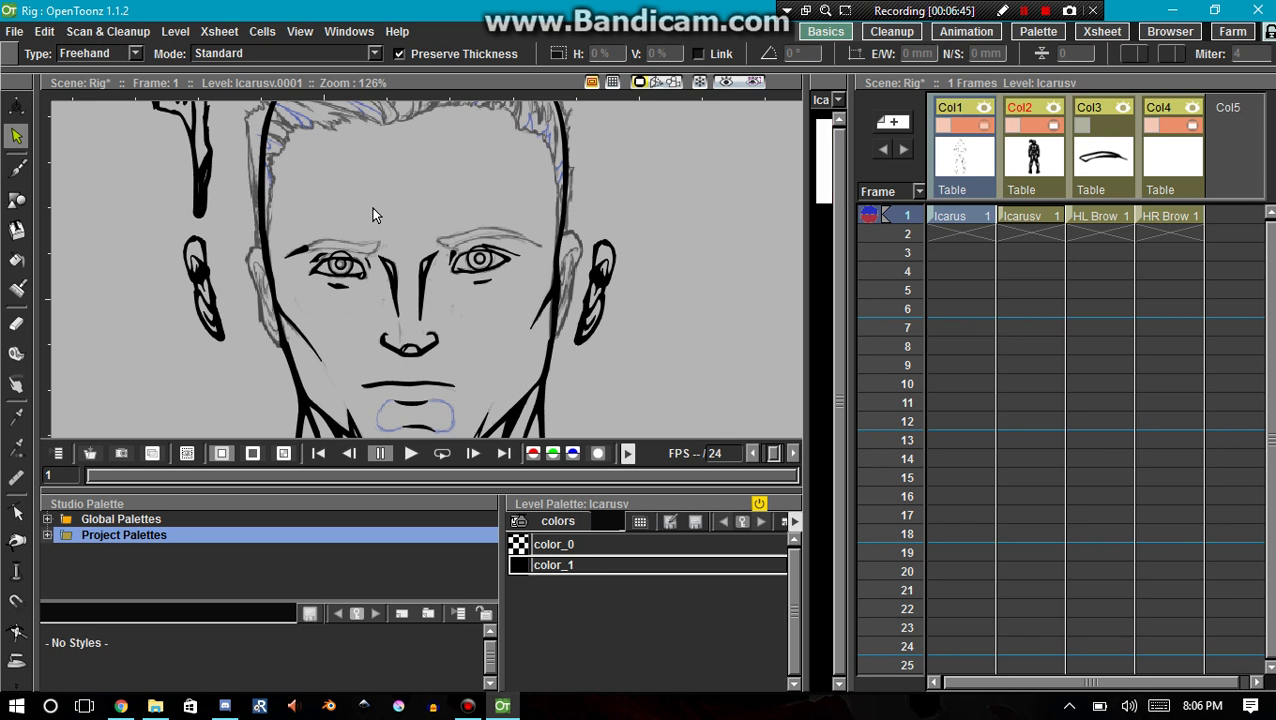
key("ctrl+z")
Step: Cut the complete eyebrow on the viewer's left from the Icarusv drawing, paste it into the HR Brow level, and hide that column
left_click(338, 238)
scroll(340, 260, "up", 3)
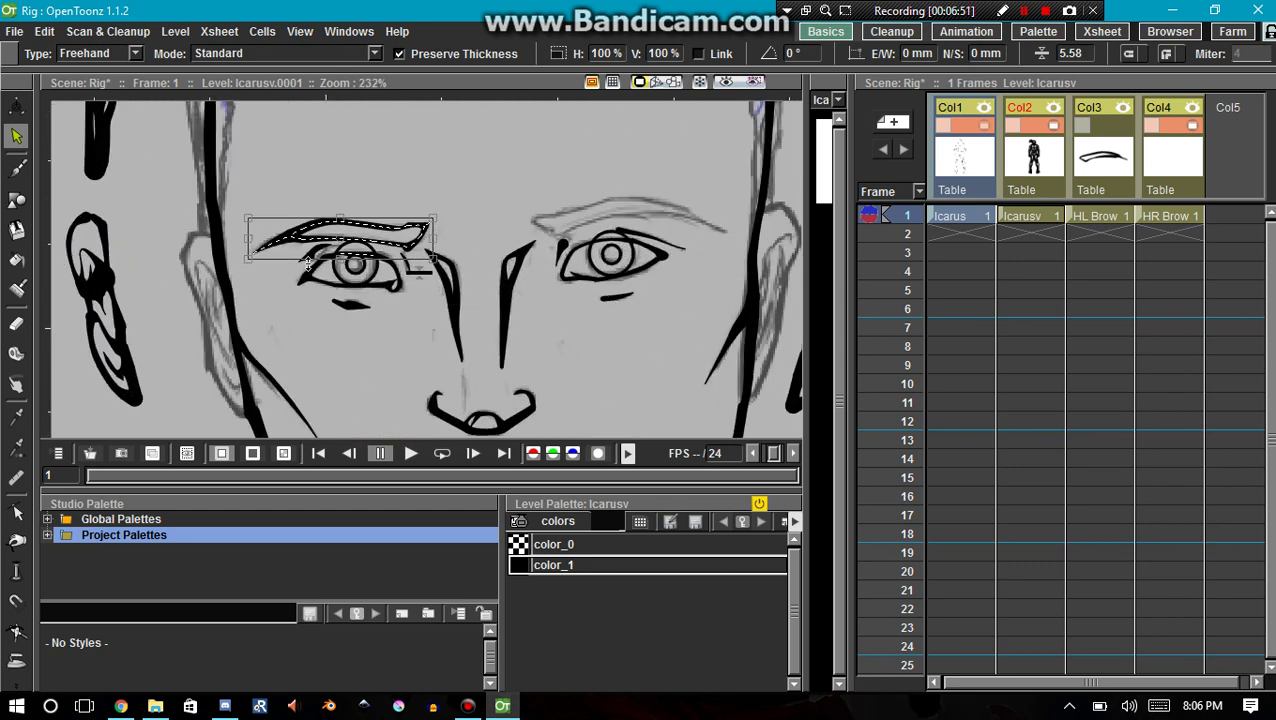
scroll(308, 262, "up", 2)
scroll(304, 258, "down", 3)
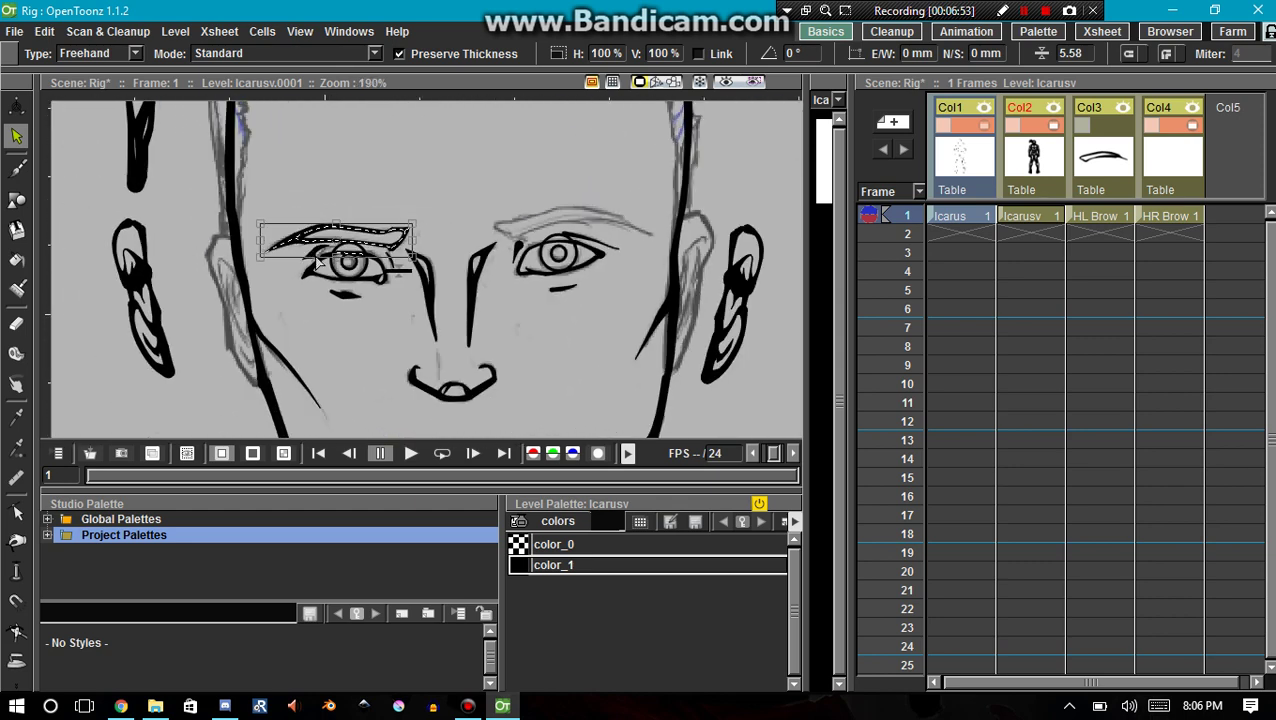
key("Delete")
left_click(1168, 217)
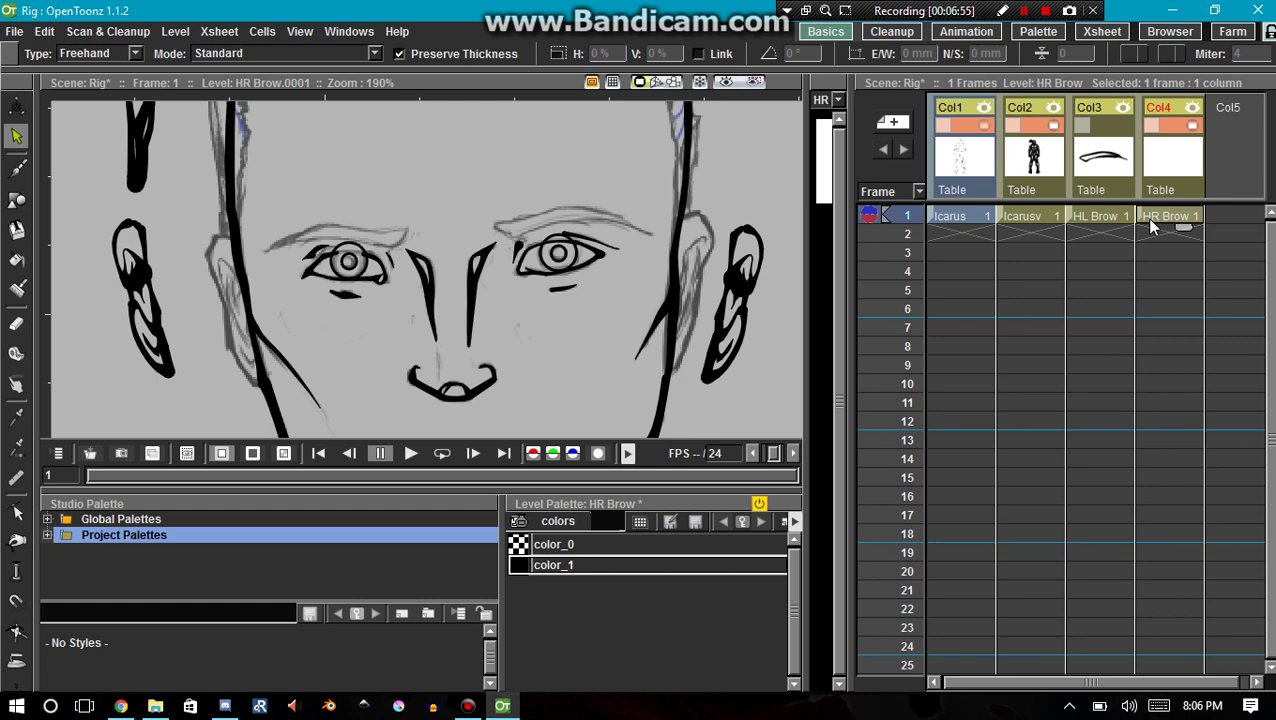
key("ctrl+v")
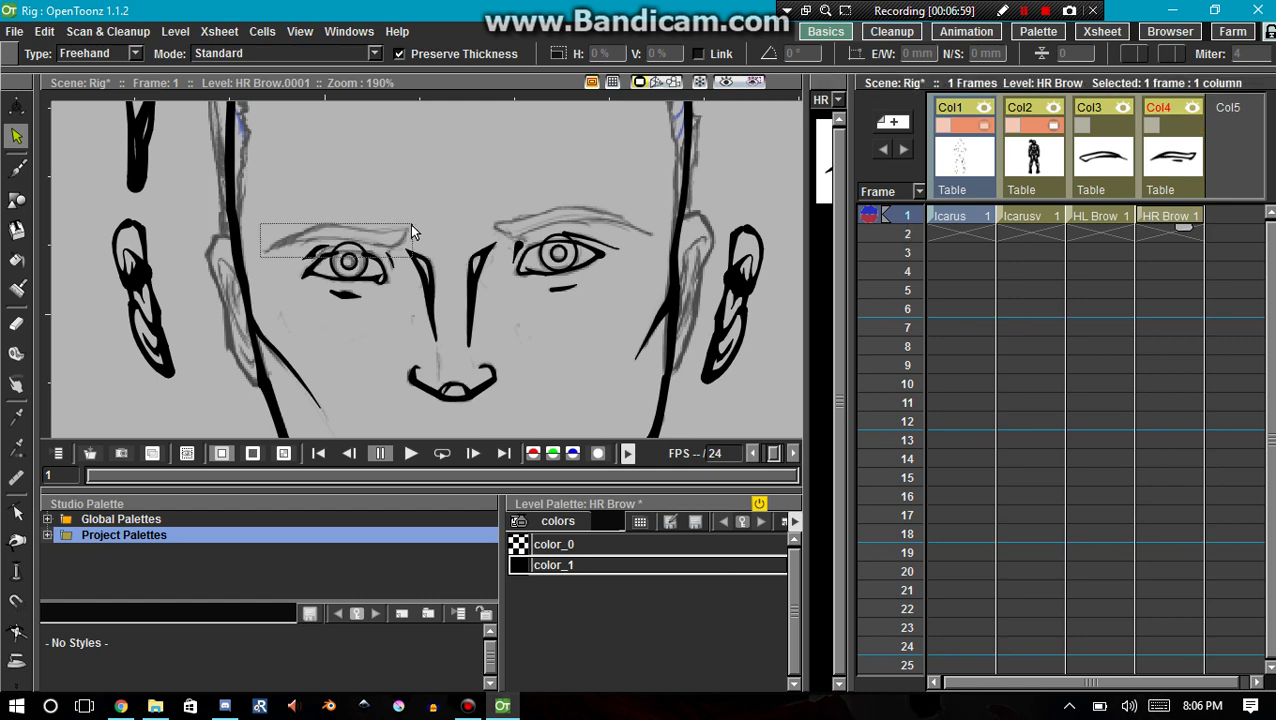
scroll(392, 242, "down", 1)
scroll(348, 240, "down", 1)
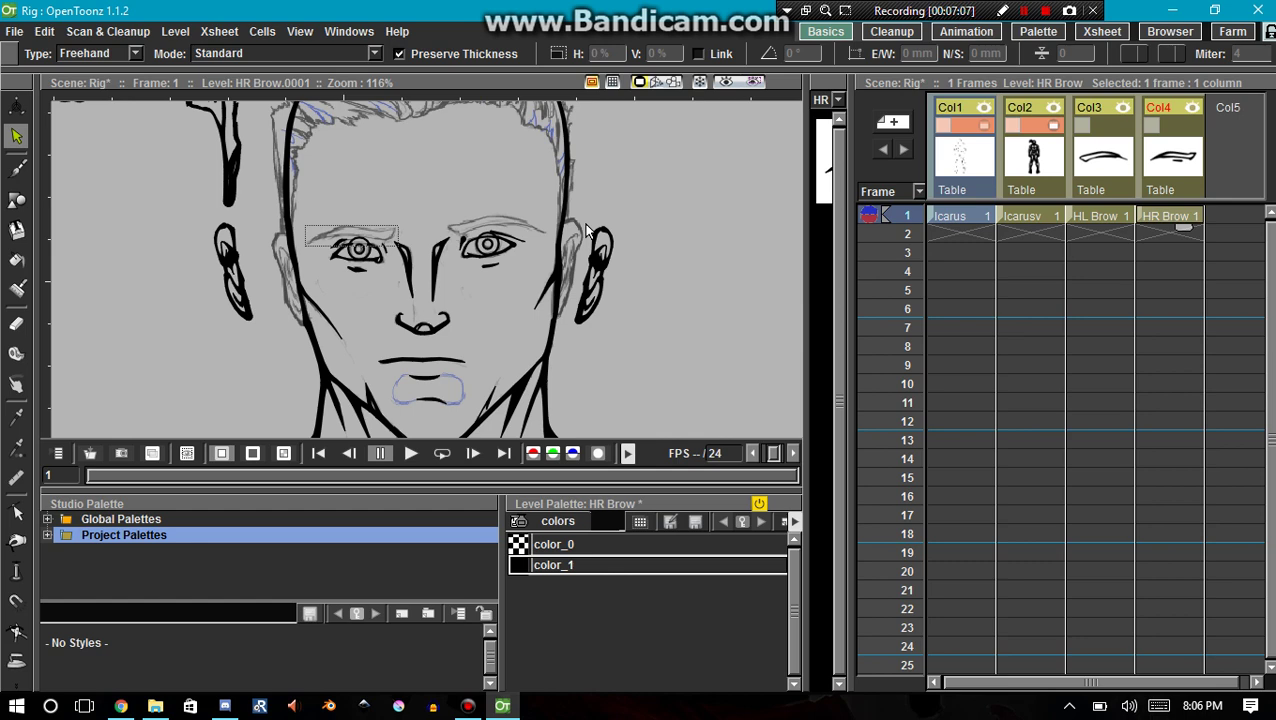
left_click(1024, 10)
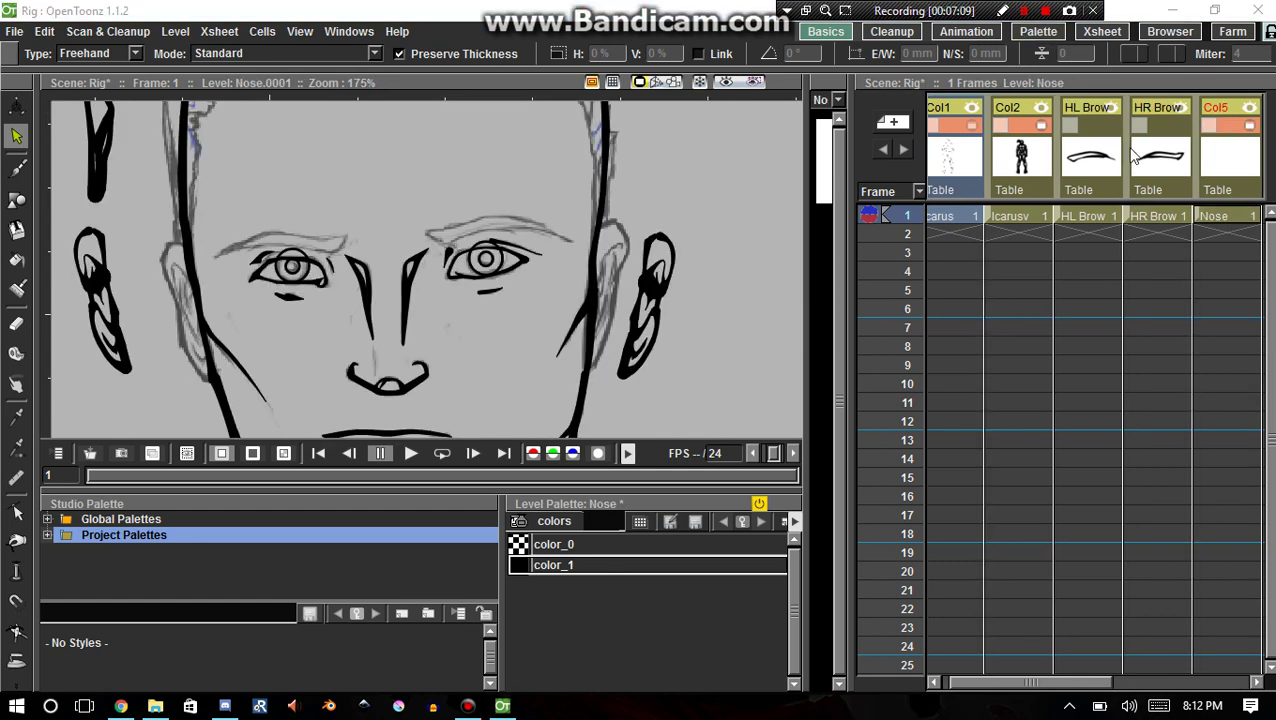
Step: Rename the fifth column, which holds the Nose level, as Nose
left_click(1210, 115)
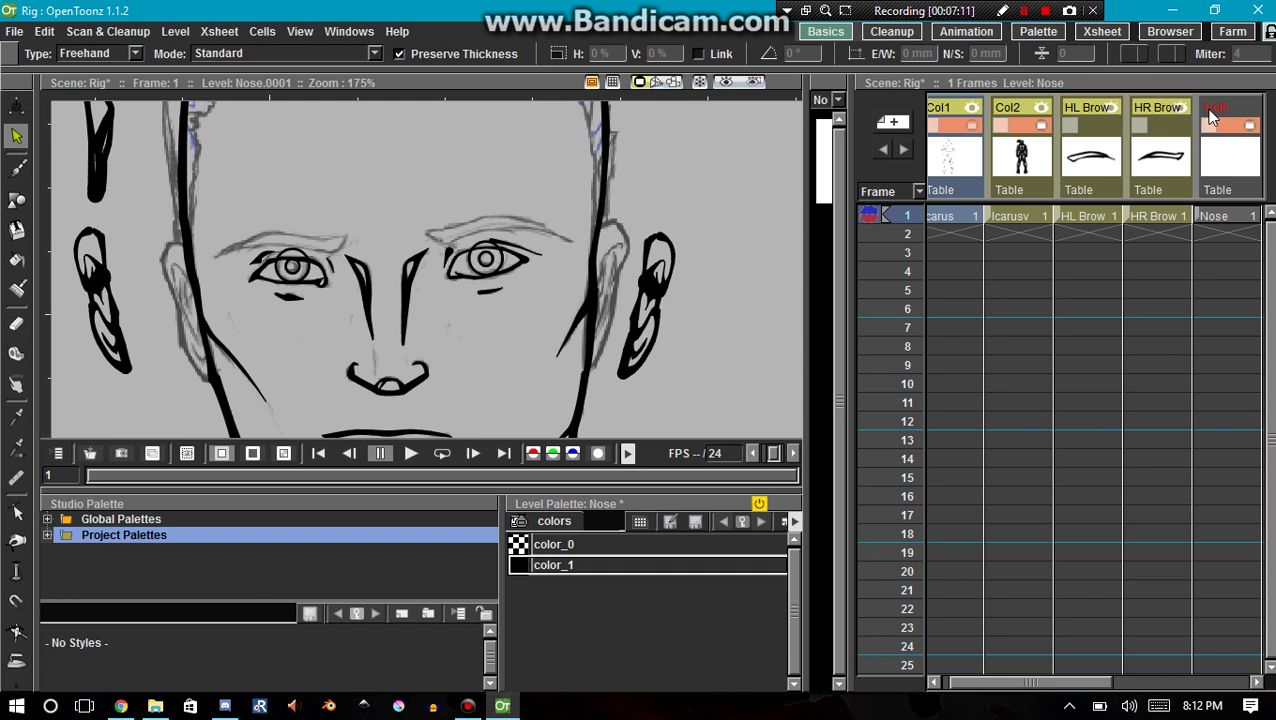
double_click(1210, 112)
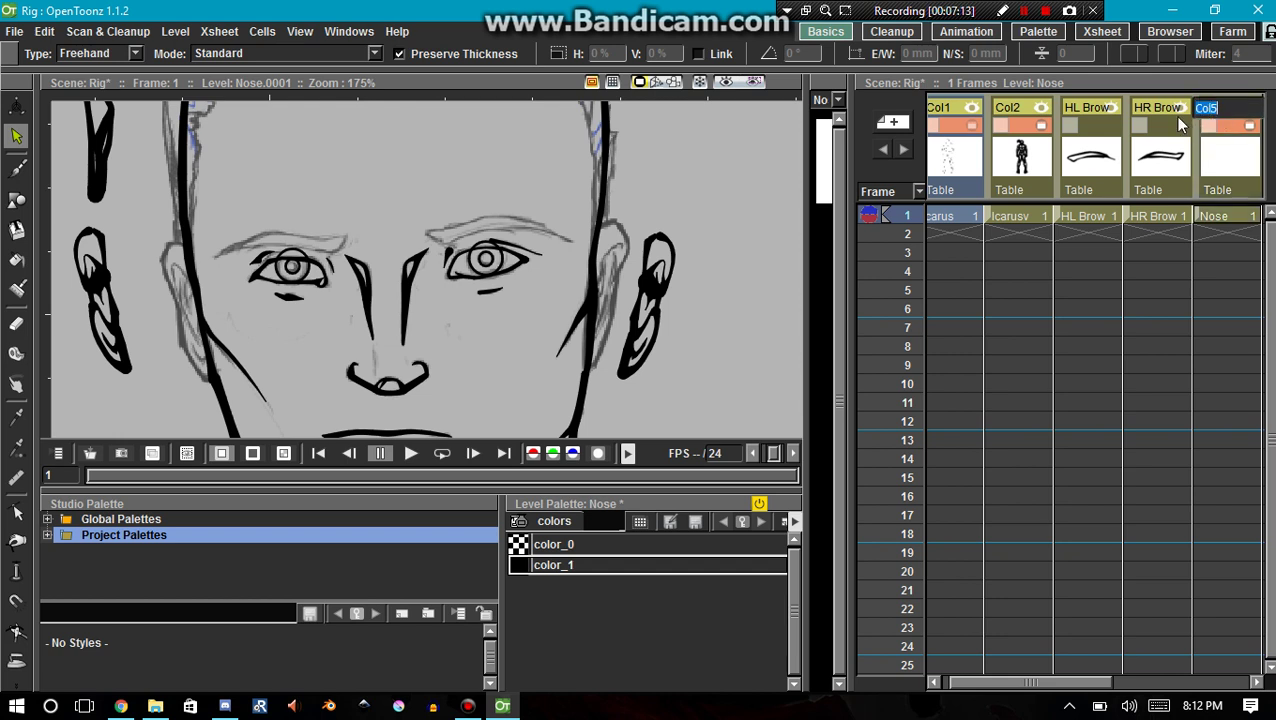
type("Nose")
key("Return")
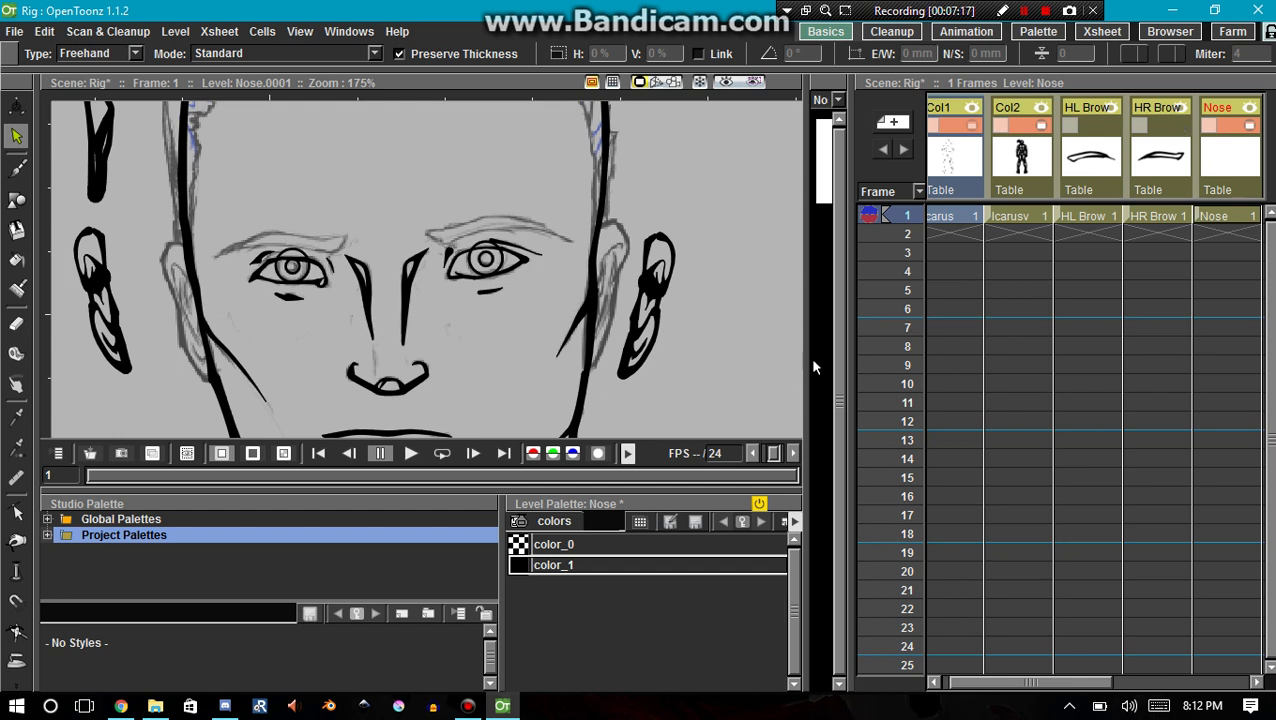
Step: Cut the nose strokes from the Icarusv drawing and paste them into the Nose level
mouse_move(433, 418)
left_mouse_down()
mouse_move(341, 414)
mouse_move(321, 371)
left_mouse_up()
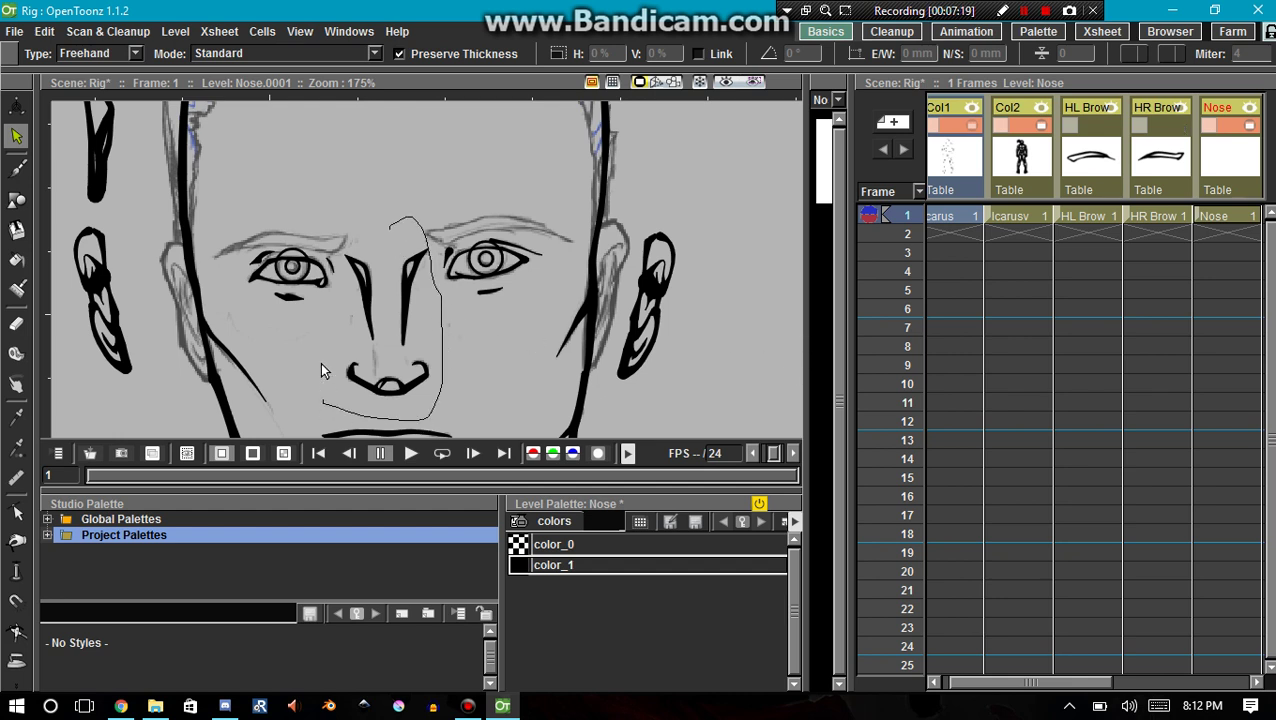
mouse_move(338, 264)
left_mouse_down()
mouse_move(414, 222)
mouse_move(426, 403)
left_mouse_up()
left_click(1025, 215)
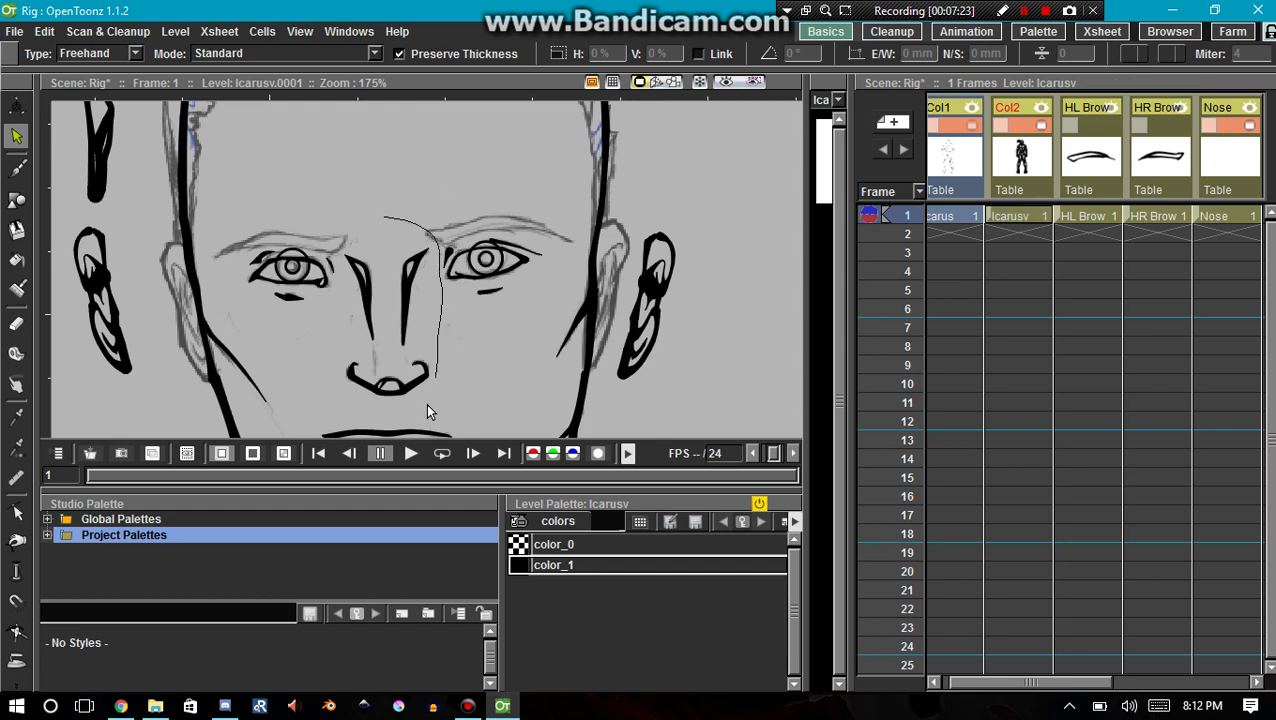
mouse_move(333, 368)
left_mouse_down()
mouse_move(338, 280)
mouse_move(390, 214)
left_mouse_up()
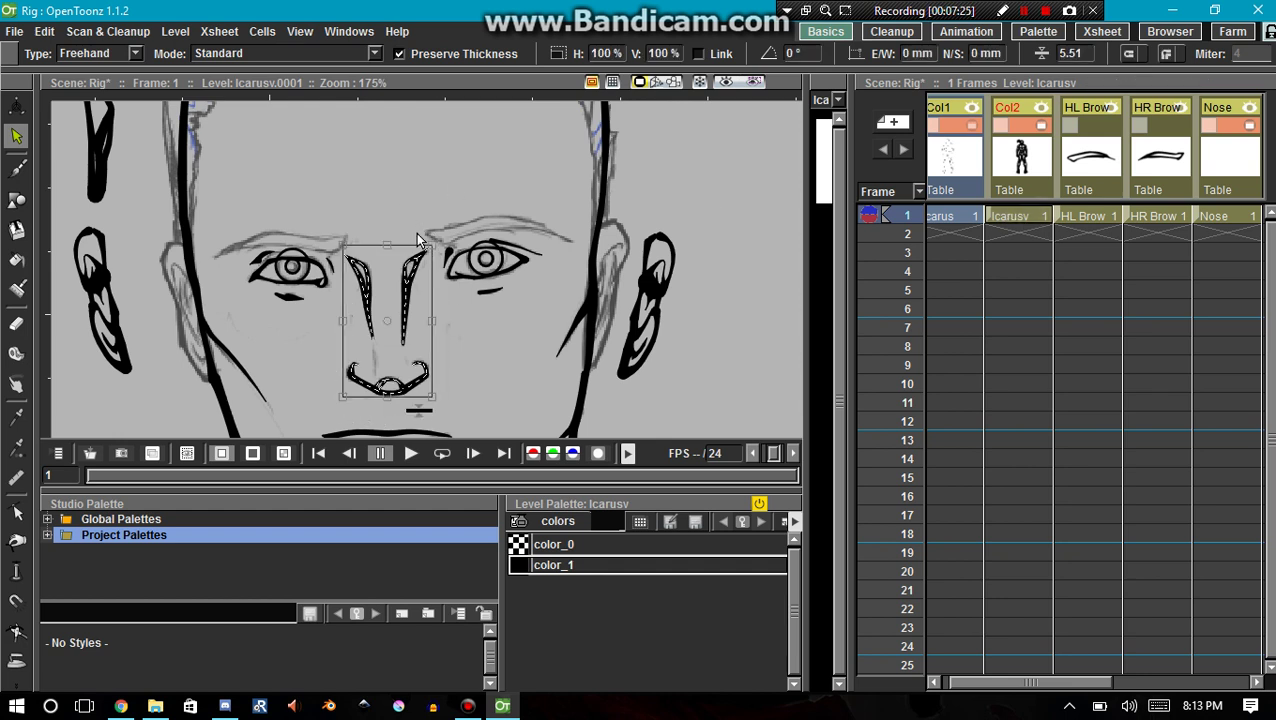
key("ctrl+x")
left_click(1200, 216)
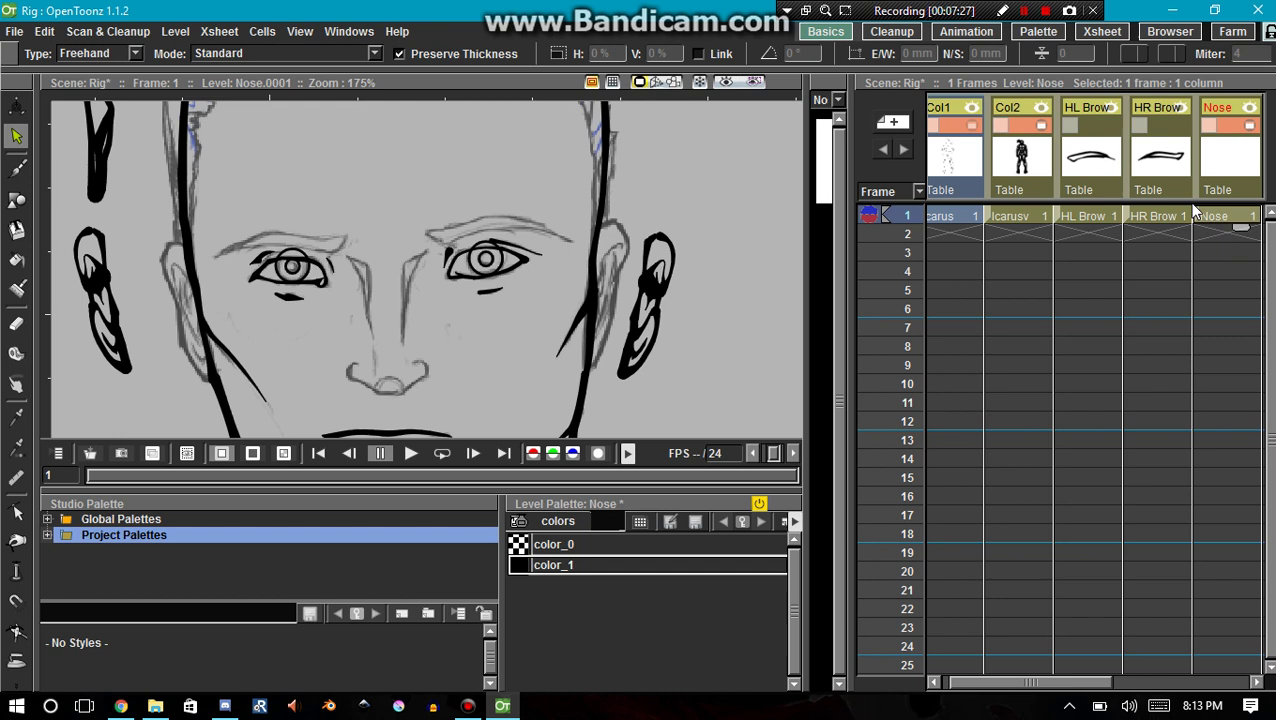
key("ctrl+v")
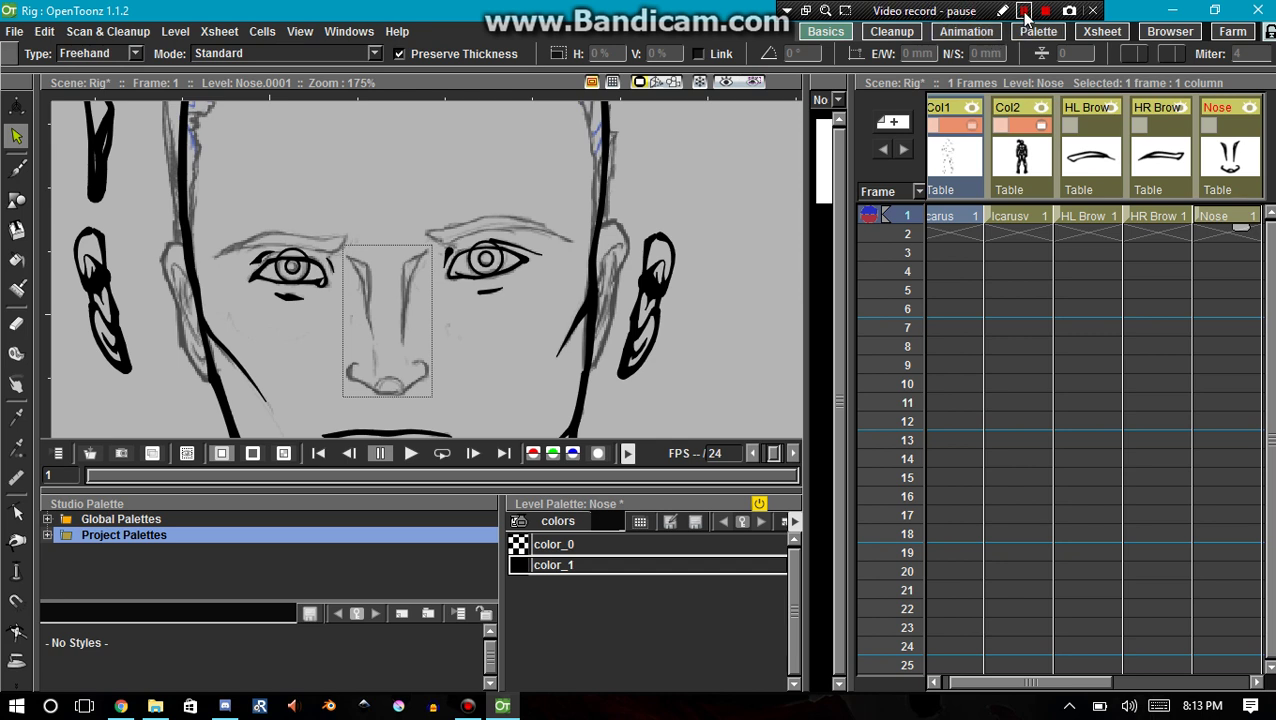
Step: Rename the sixth column as HL EyeL and the seventh column as HL EyeR
left_click_drag(995, 684, 1058, 684)
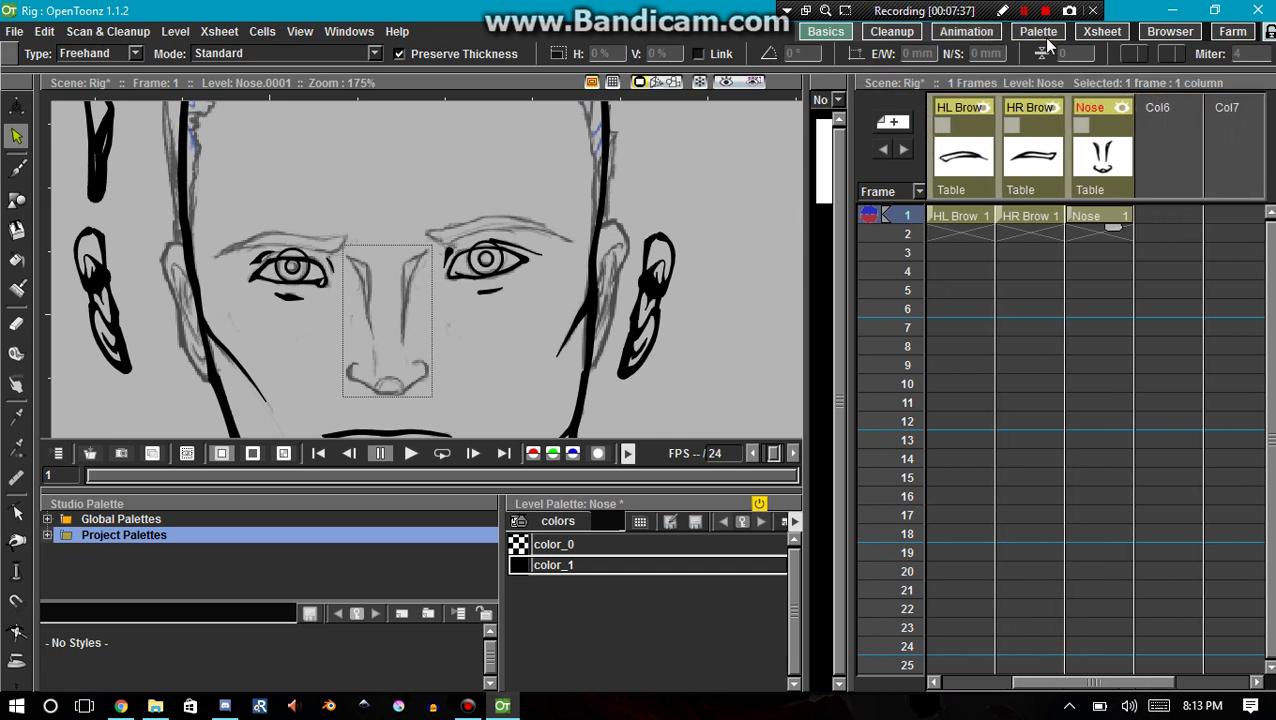
left_click(1024, 12)
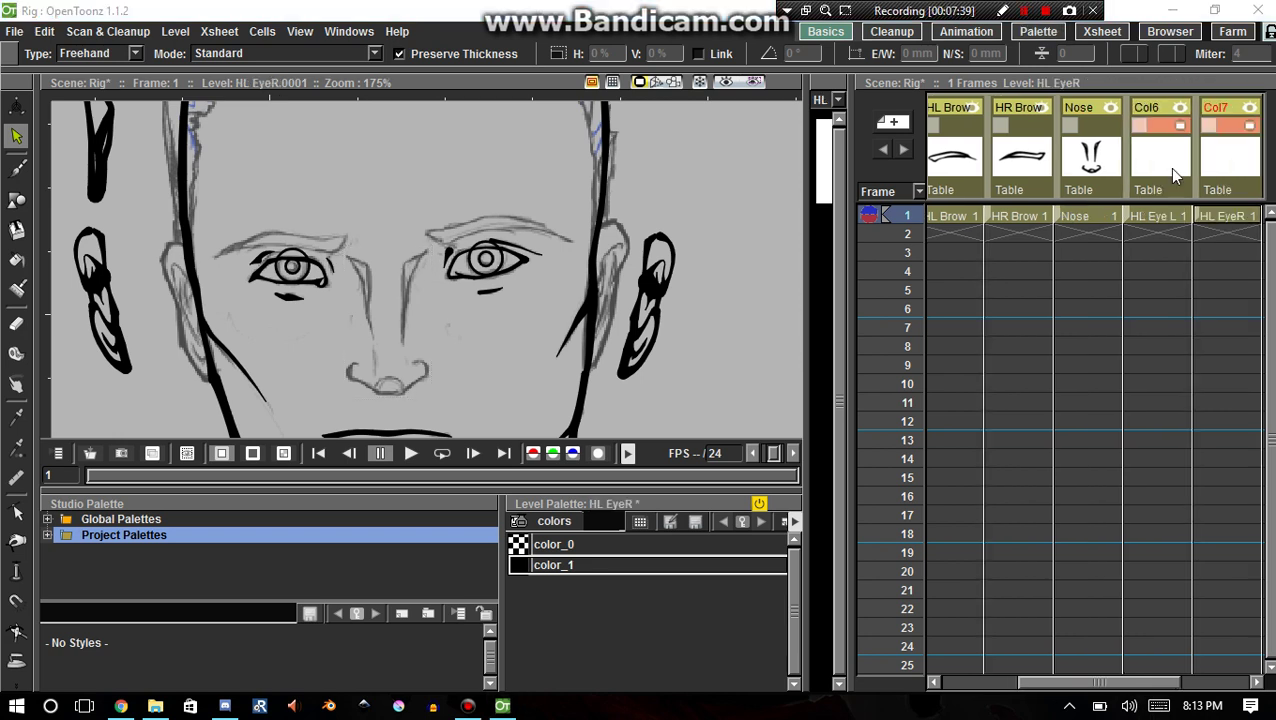
double_click(1146, 107)
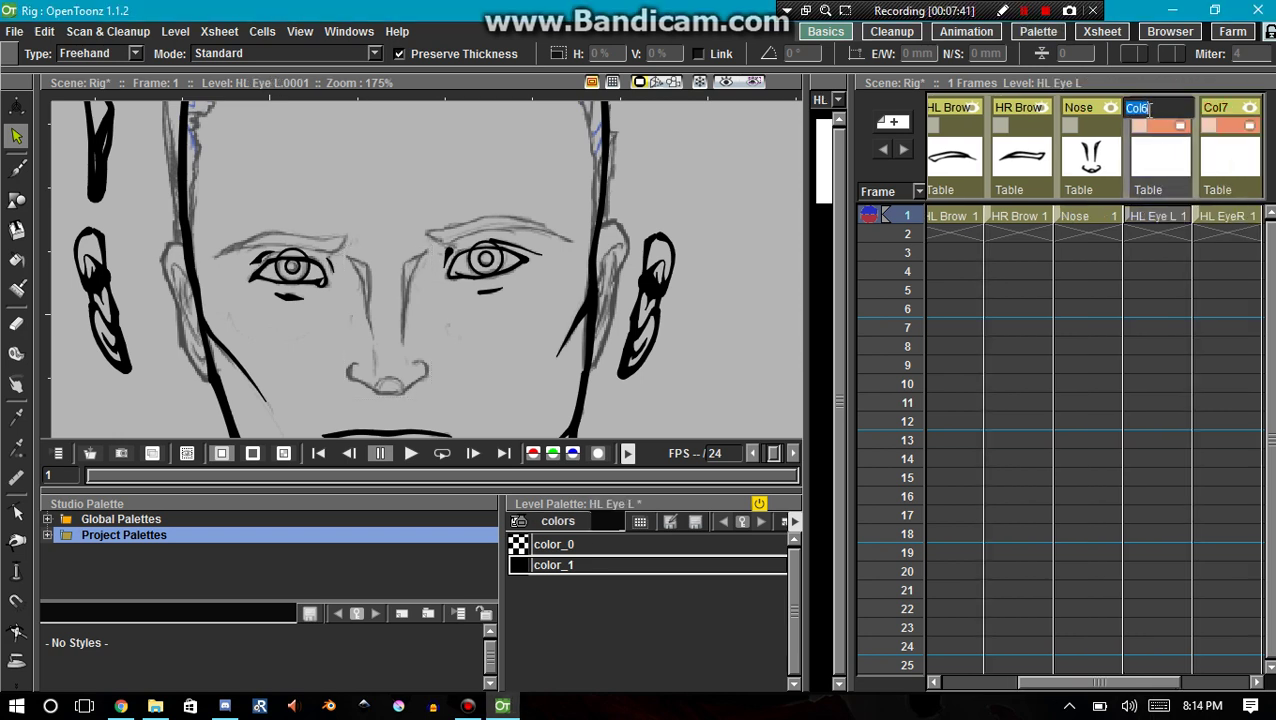
type("HL Eye")
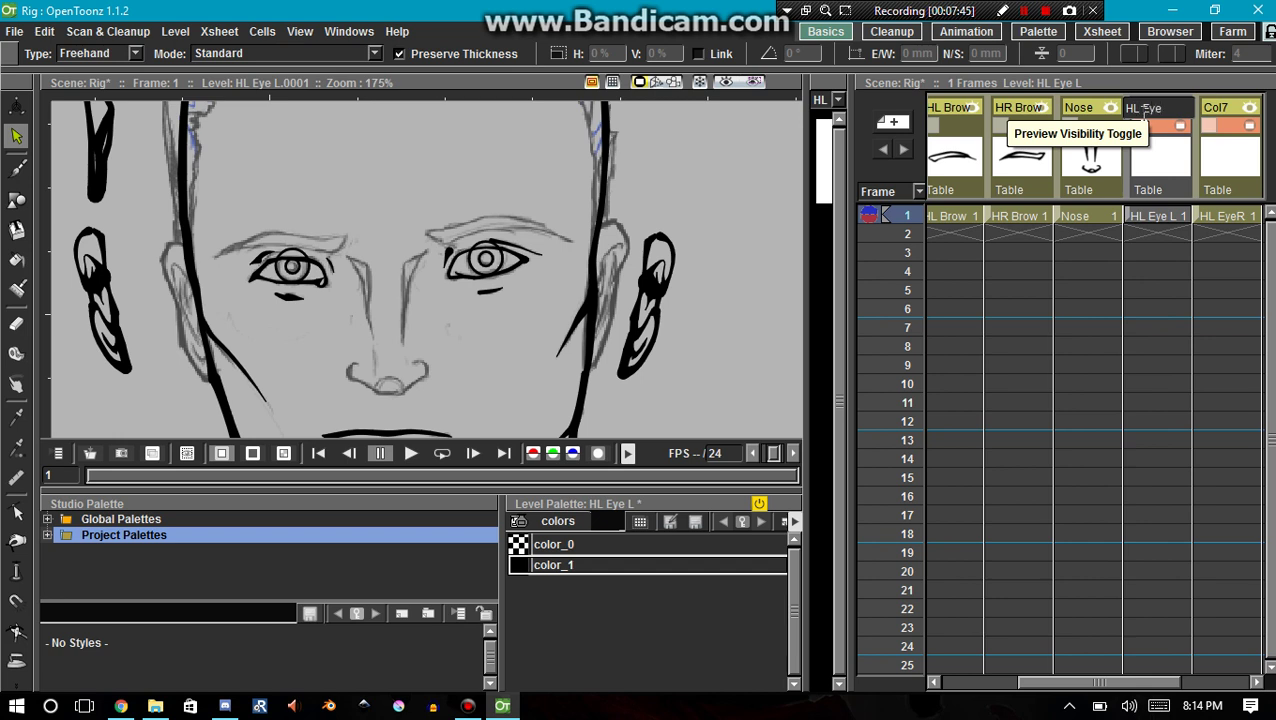
type("L")
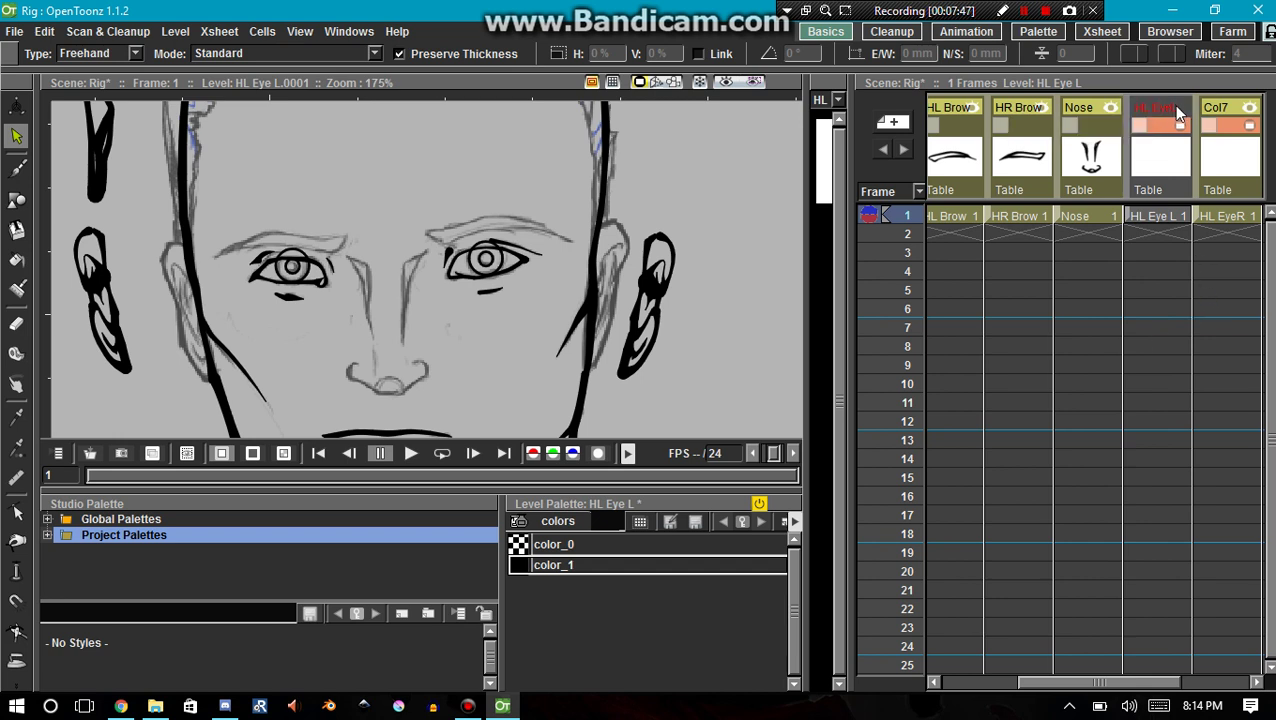
key("Return")
double_click(1206, 107)
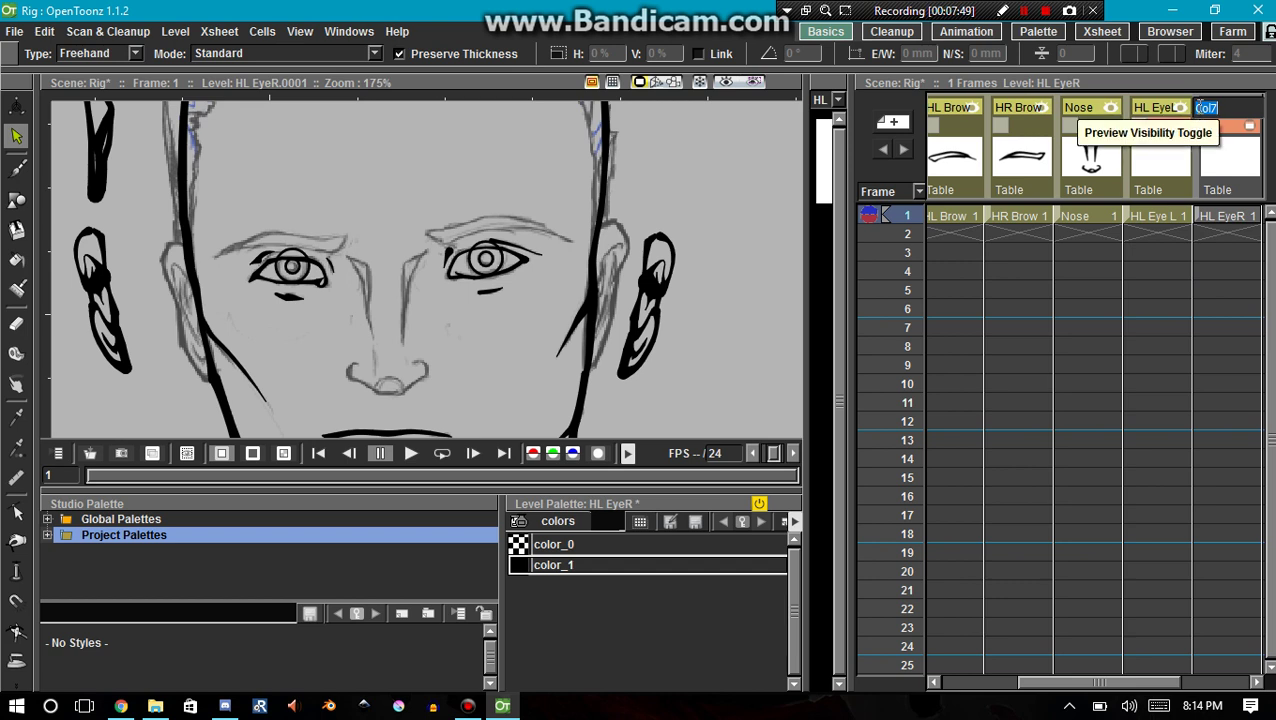
type("HL EyeR")
key("Return")
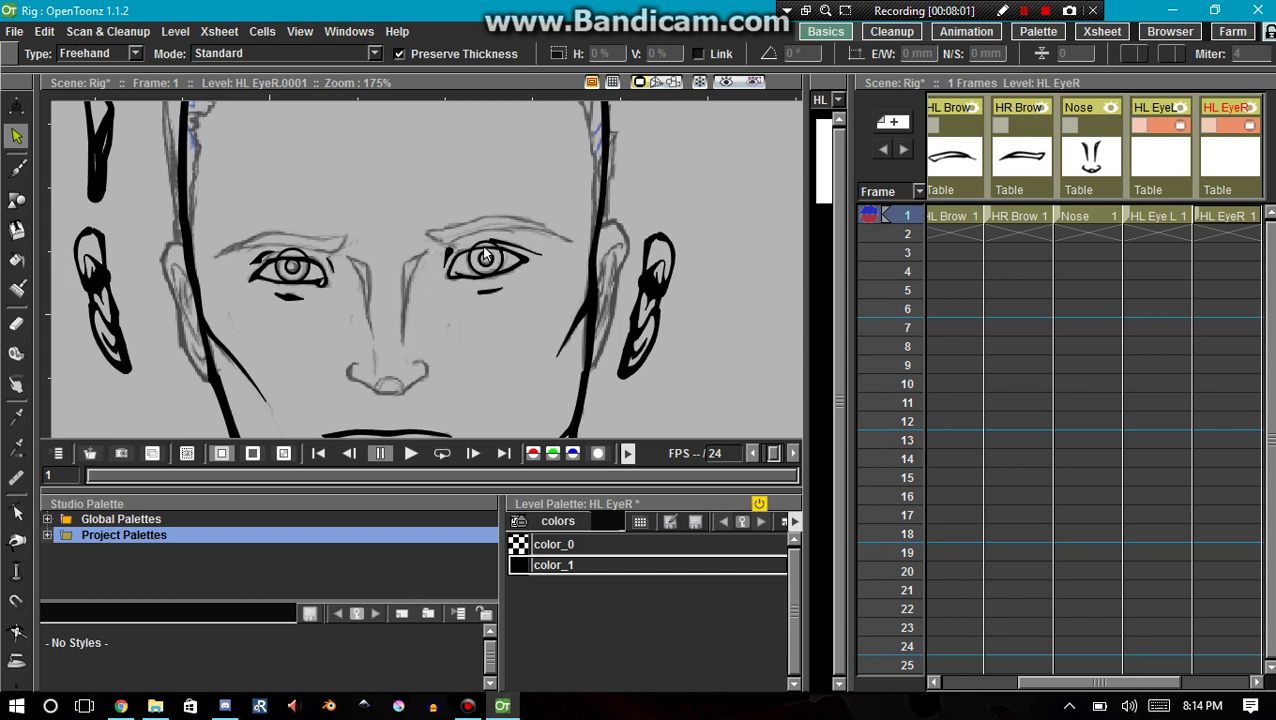
Step: Cut the whole eye on the viewer's right from the Icarusv drawing and paste it into the HL Eye L level
left_click_drag(1072, 674, 1035, 677)
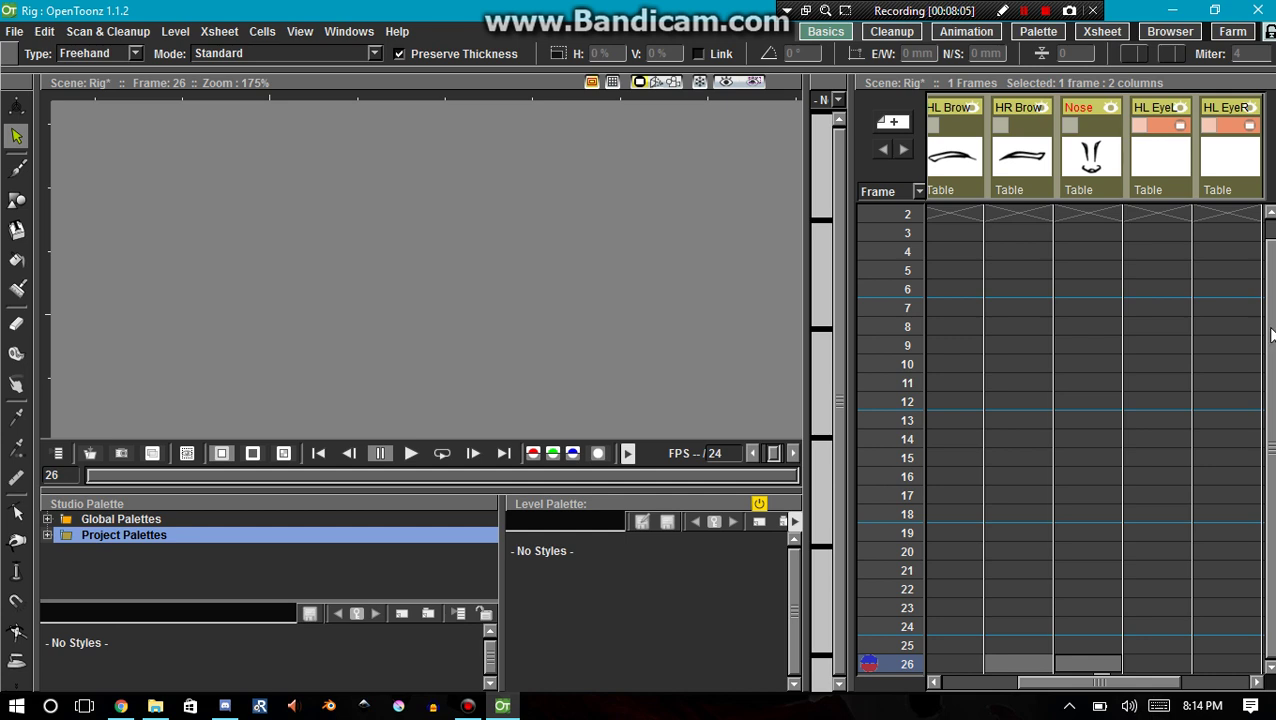
scroll(1255, 270, "up", 1)
left_click_drag(1085, 683, 1020, 683)
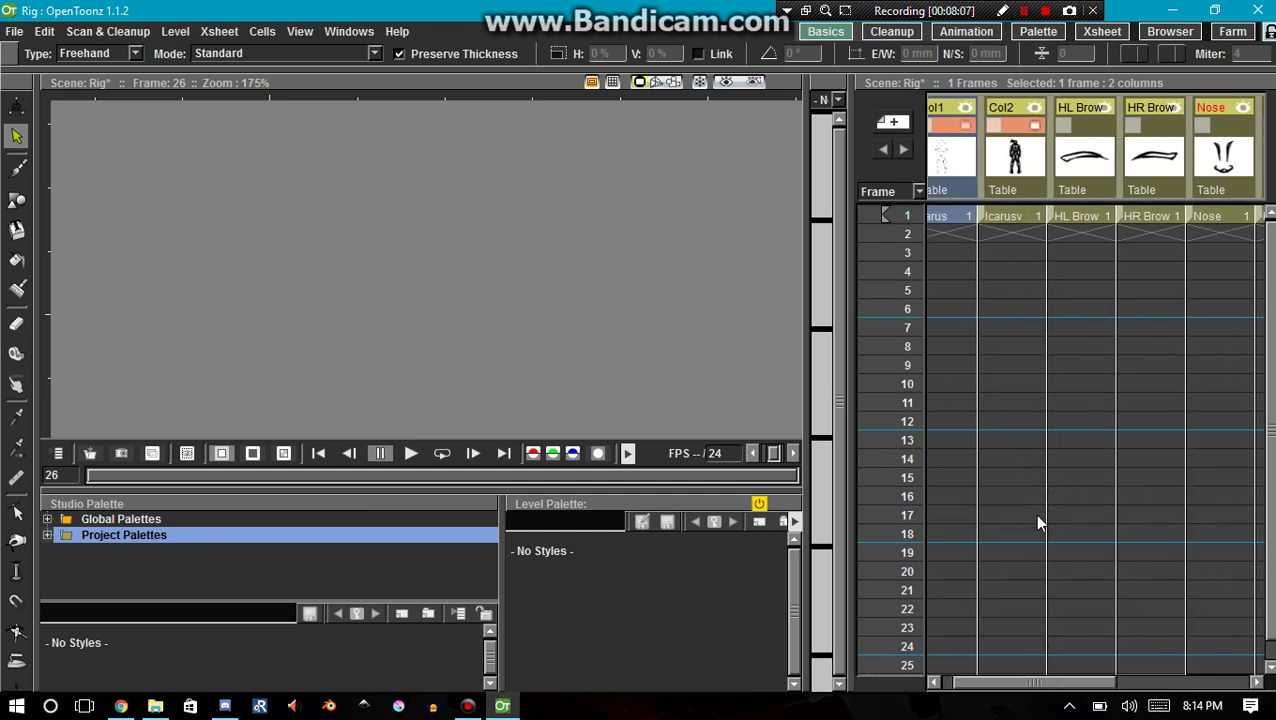
left_click(1007, 218)
left_click(546, 262)
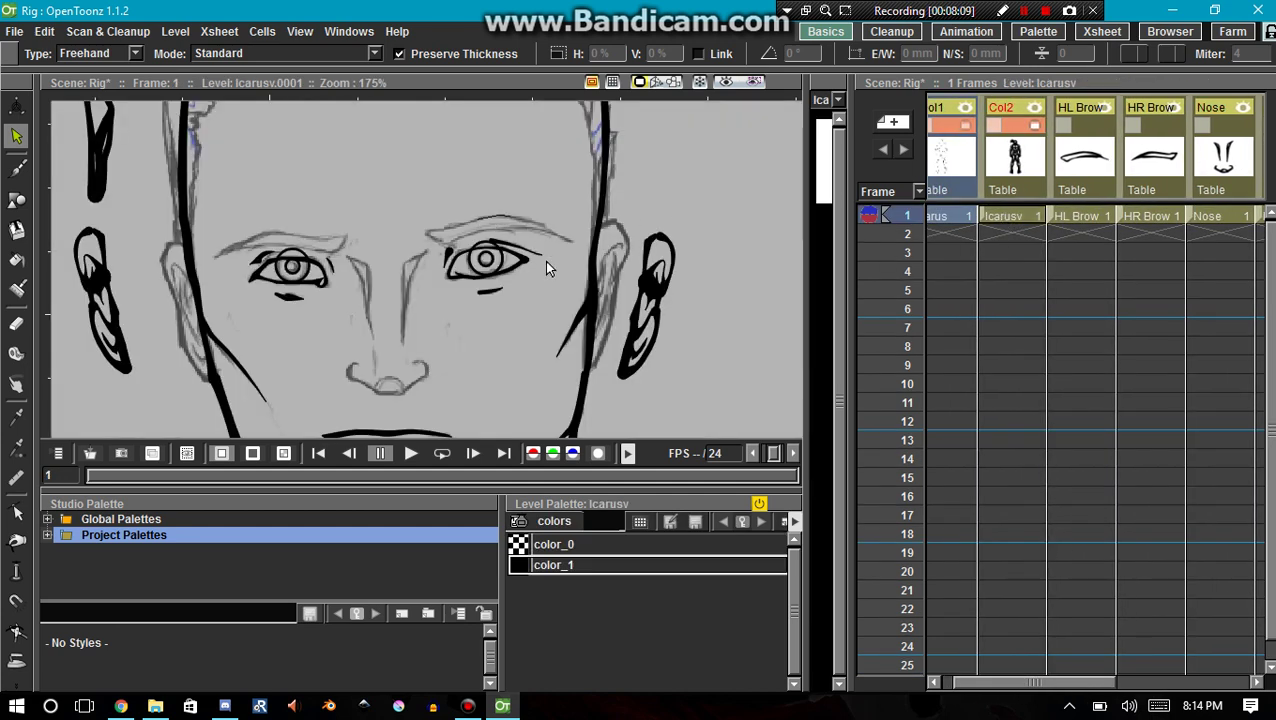
left_click_drag(419, 252, 424, 238)
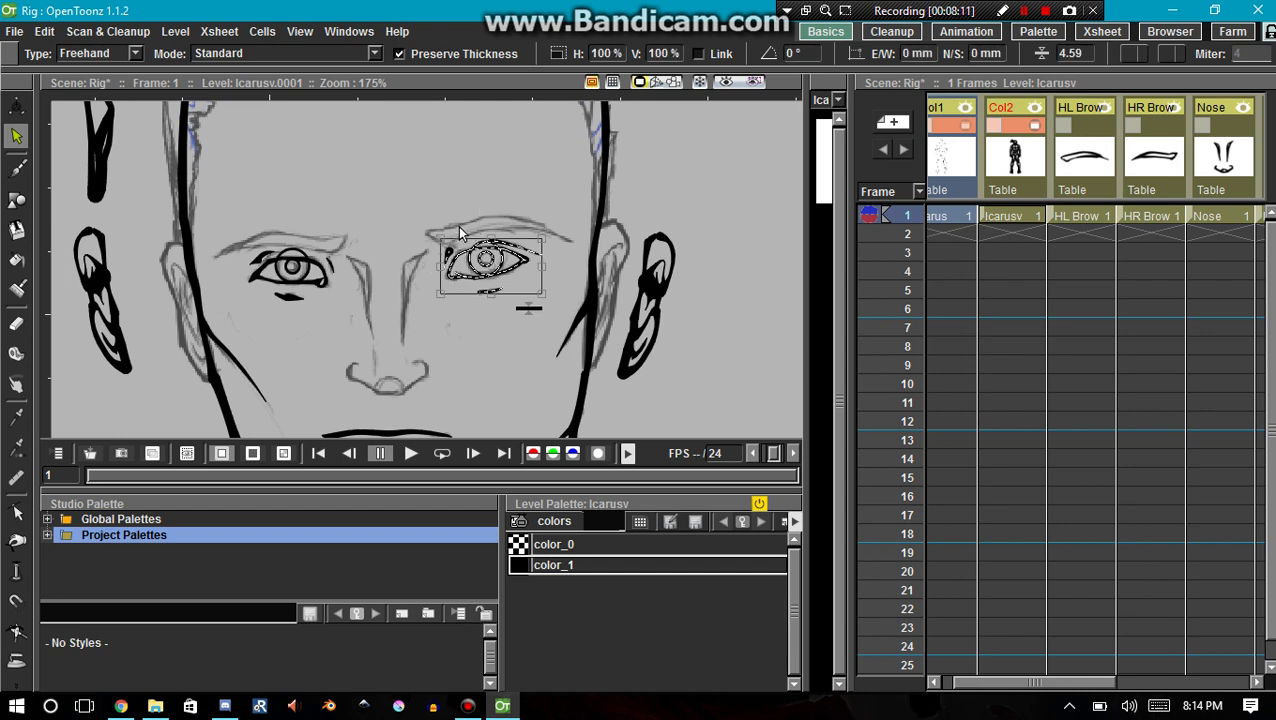
left_click(458, 225)
left_click_drag(1037, 689, 1141, 635)
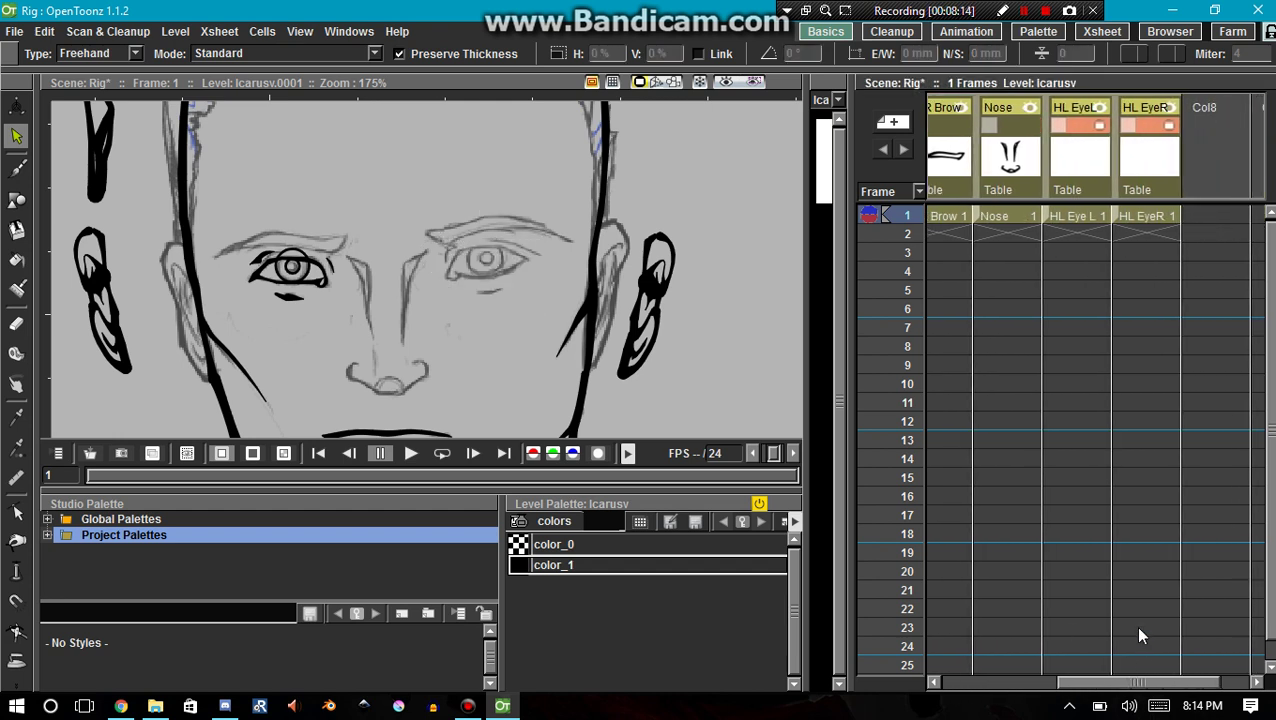
left_click(1074, 217)
key("ctrl+v")
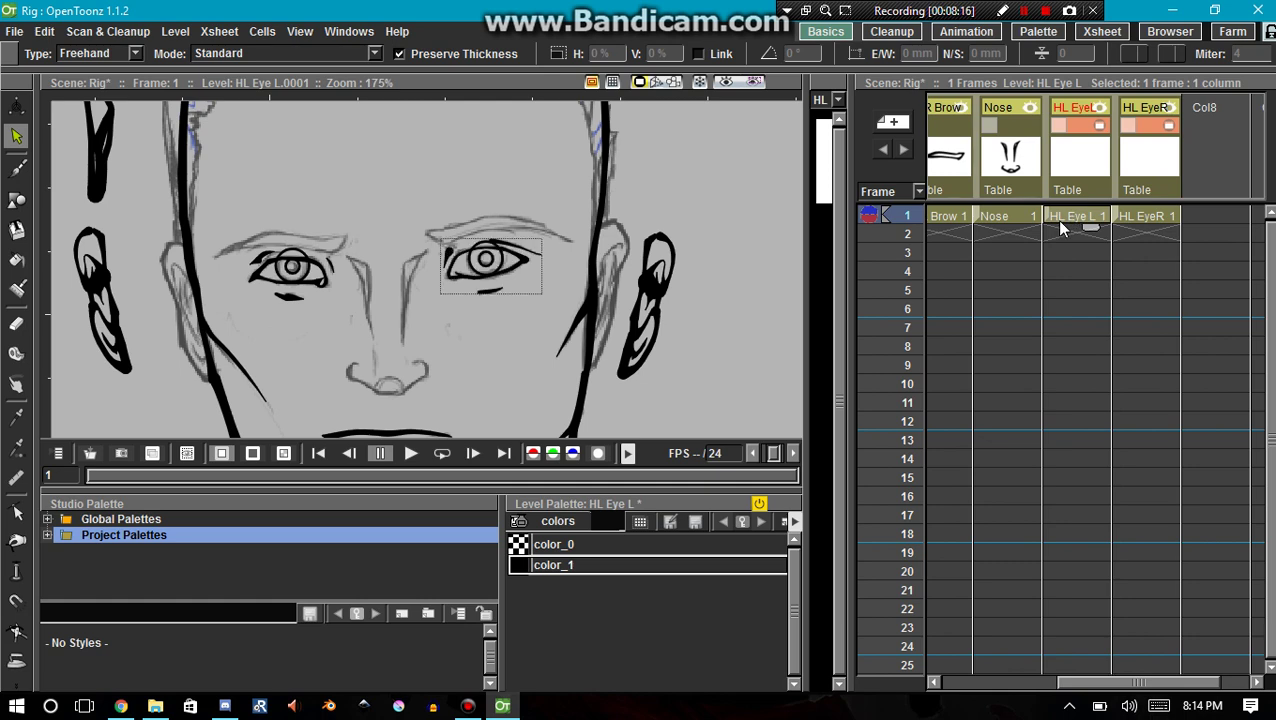
Step: Cut the iris and pupil circles from the HL Eye L drawing and paste them into the HL EyeR level
scroll(477, 272, "up", 3)
scroll(474, 266, "up", 2)
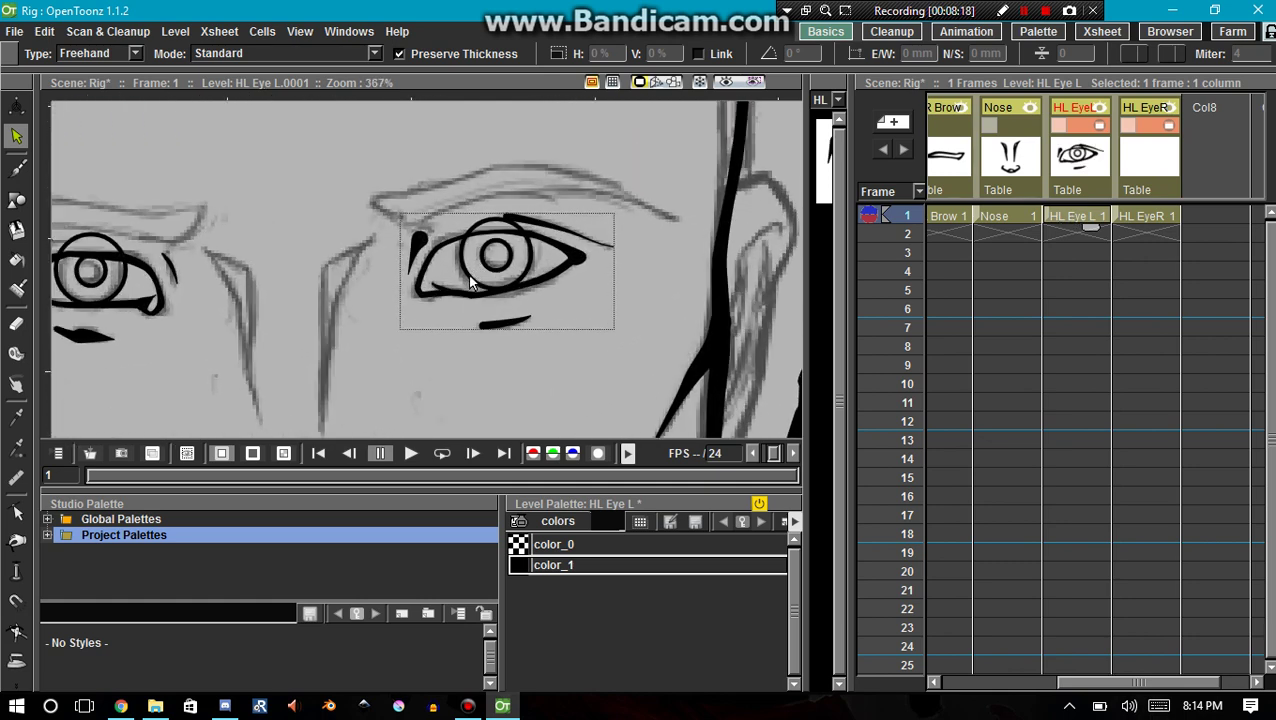
left_click(470, 276)
left_click(481, 259)
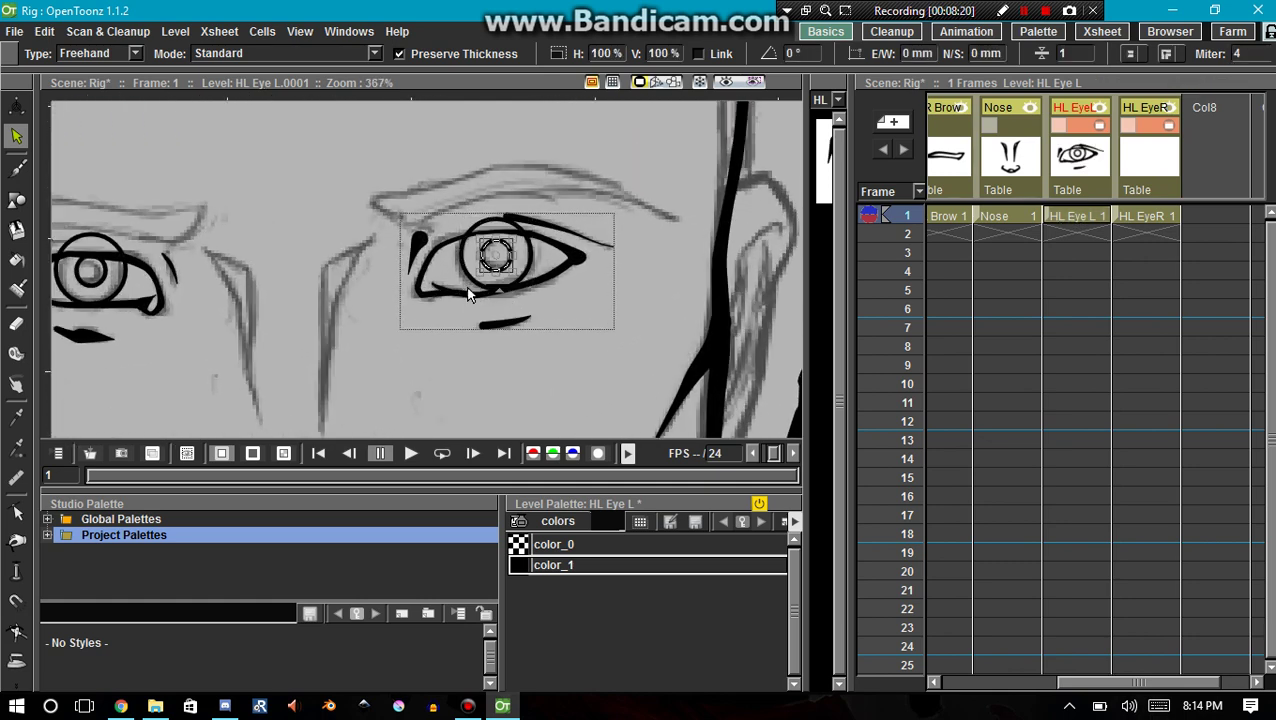
left_click(470, 280)
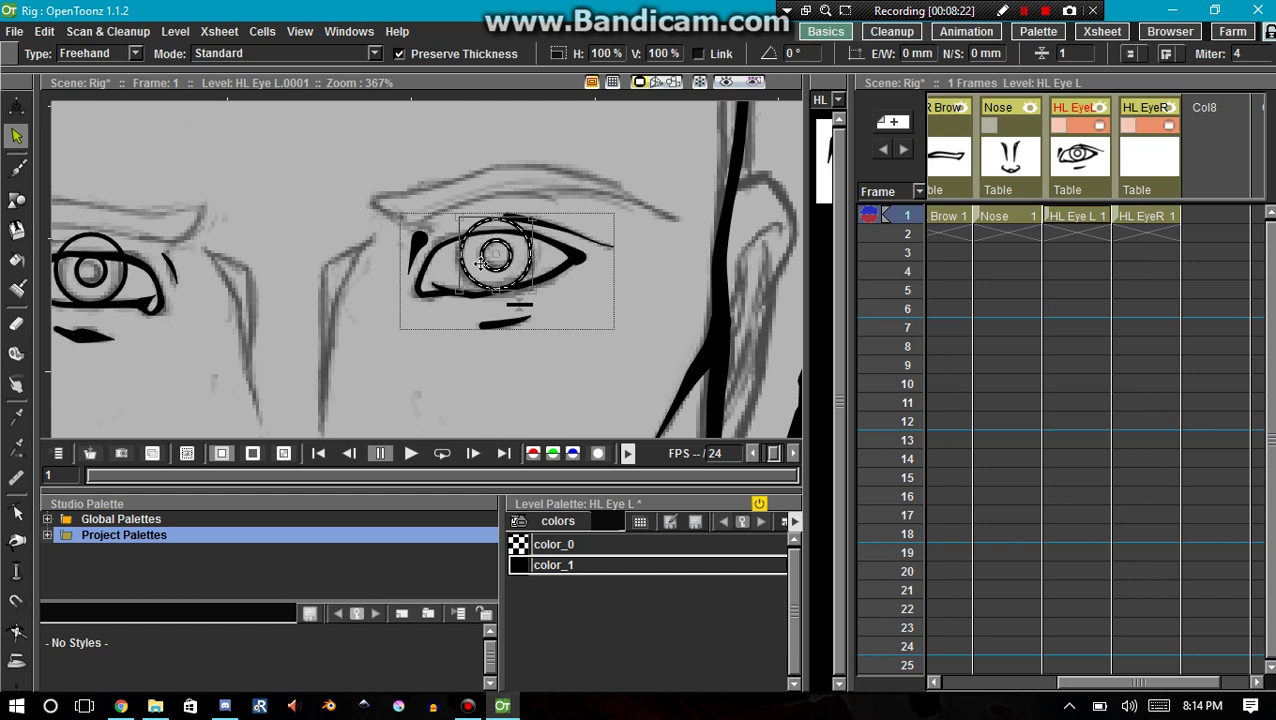
key("Delete")
left_click(1140, 217)
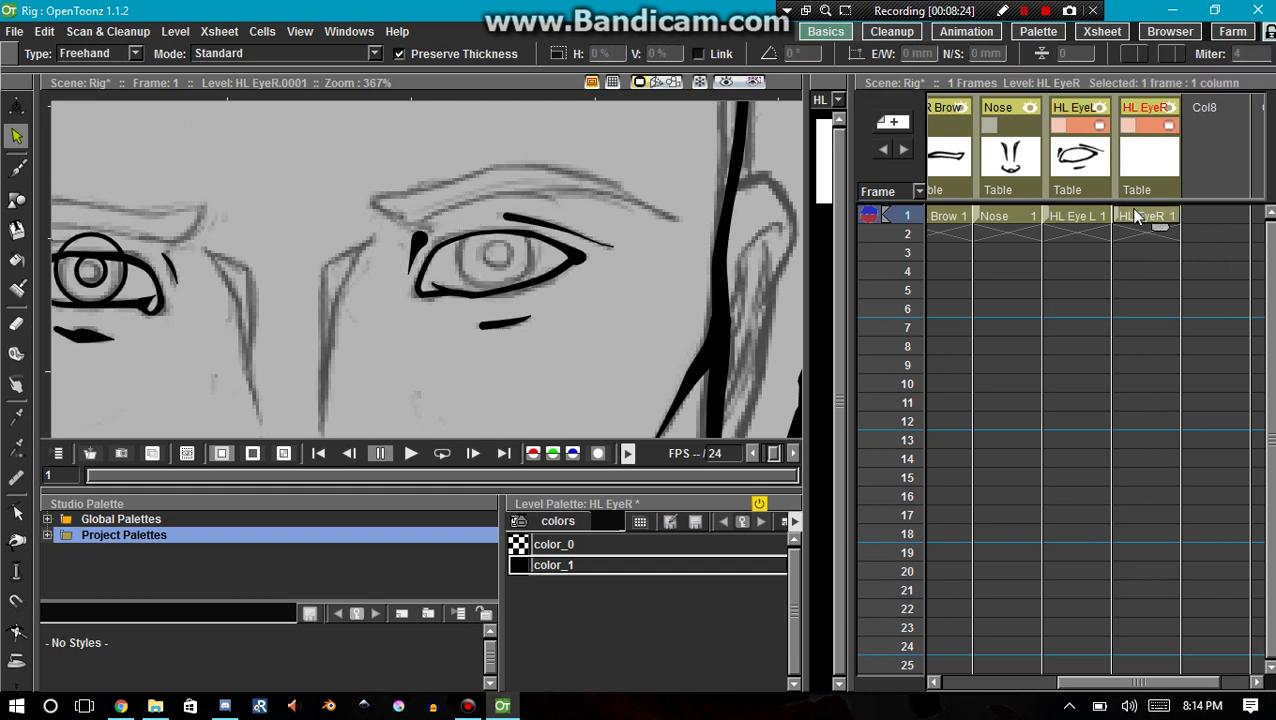
key("ctrl+v")
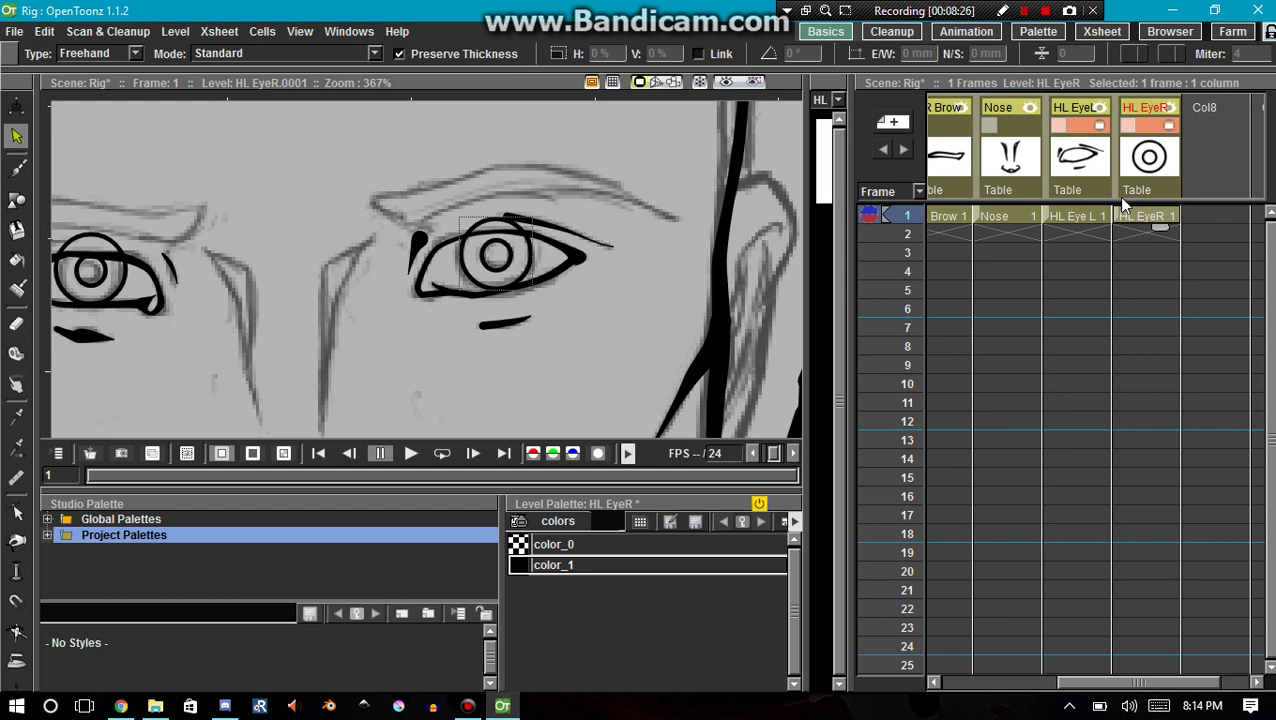
Step: Hide the HL EyeR and HL EyeL columns in the viewer
scroll(490, 245, "down", 3)
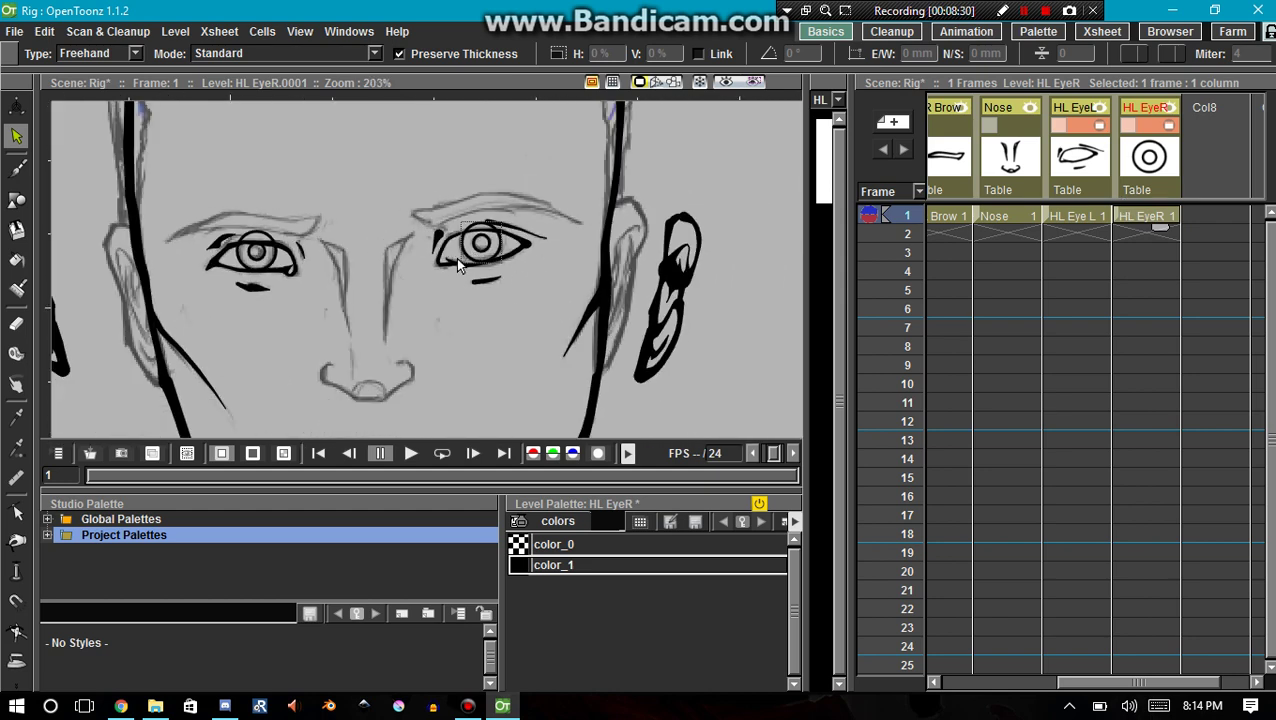
left_click(1139, 126)
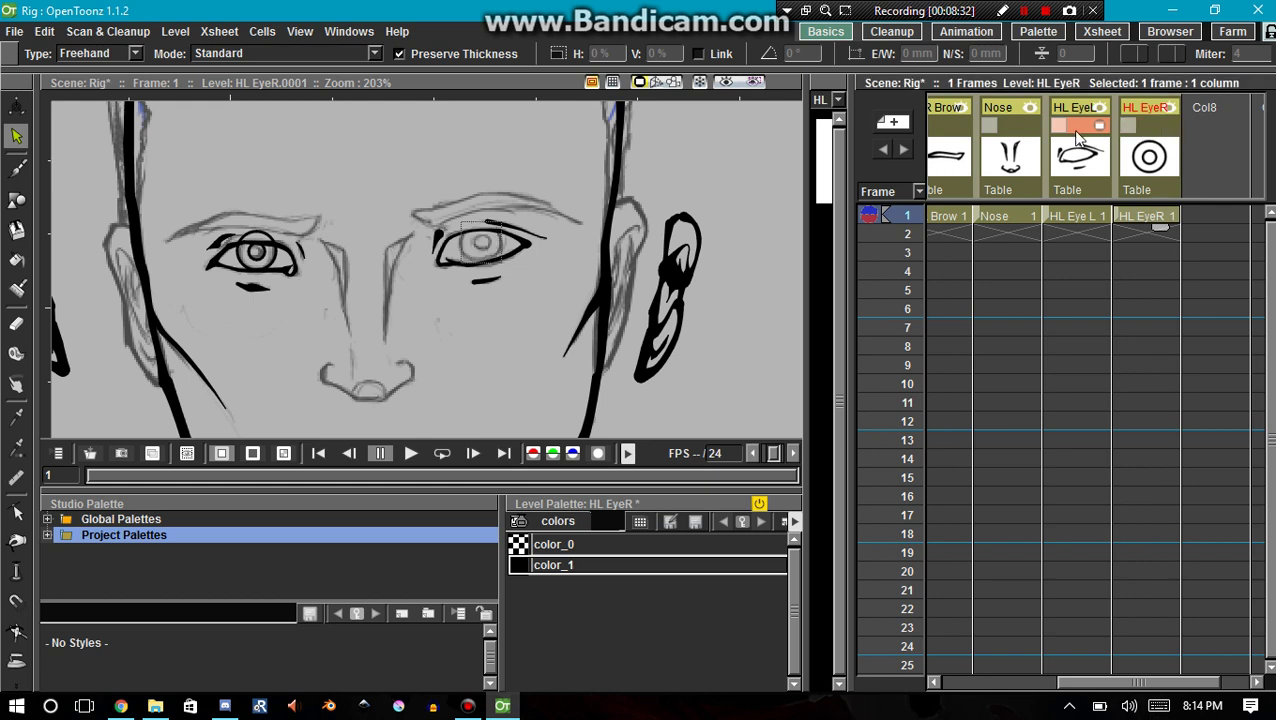
left_click(1072, 127)
left_click_drag(365, 285, 604, 313)
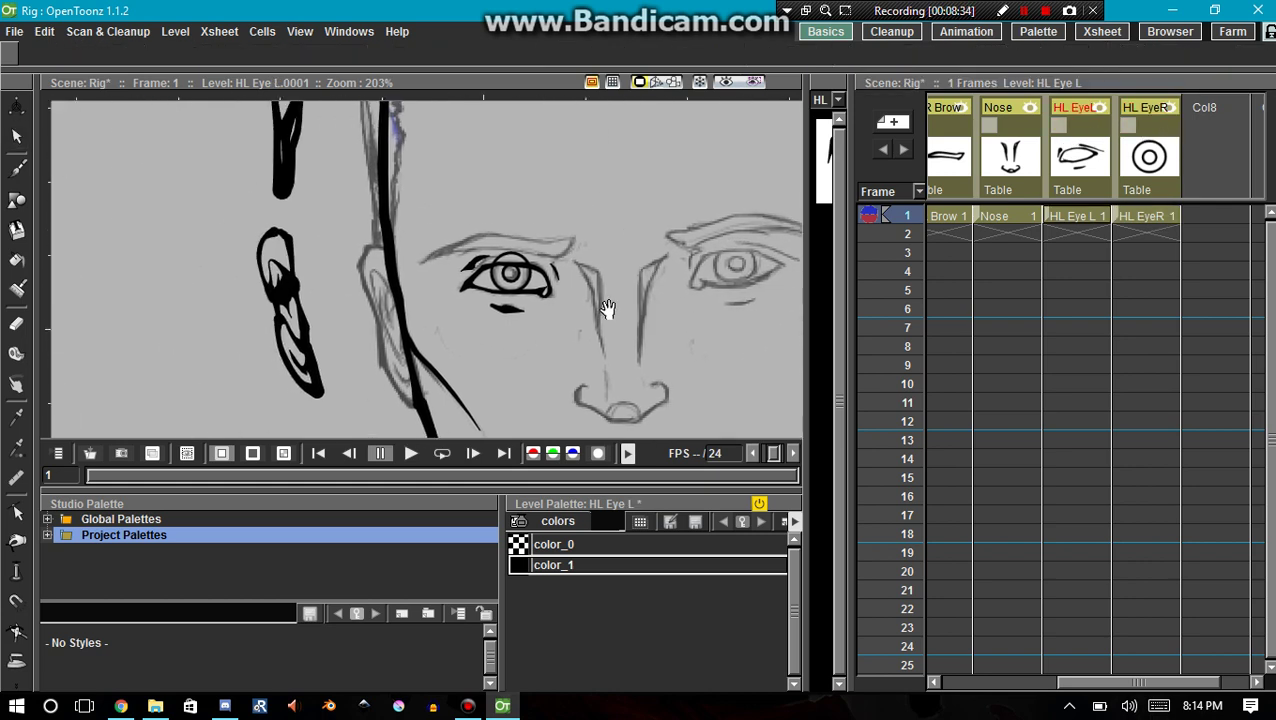
left_click(1030, 14)
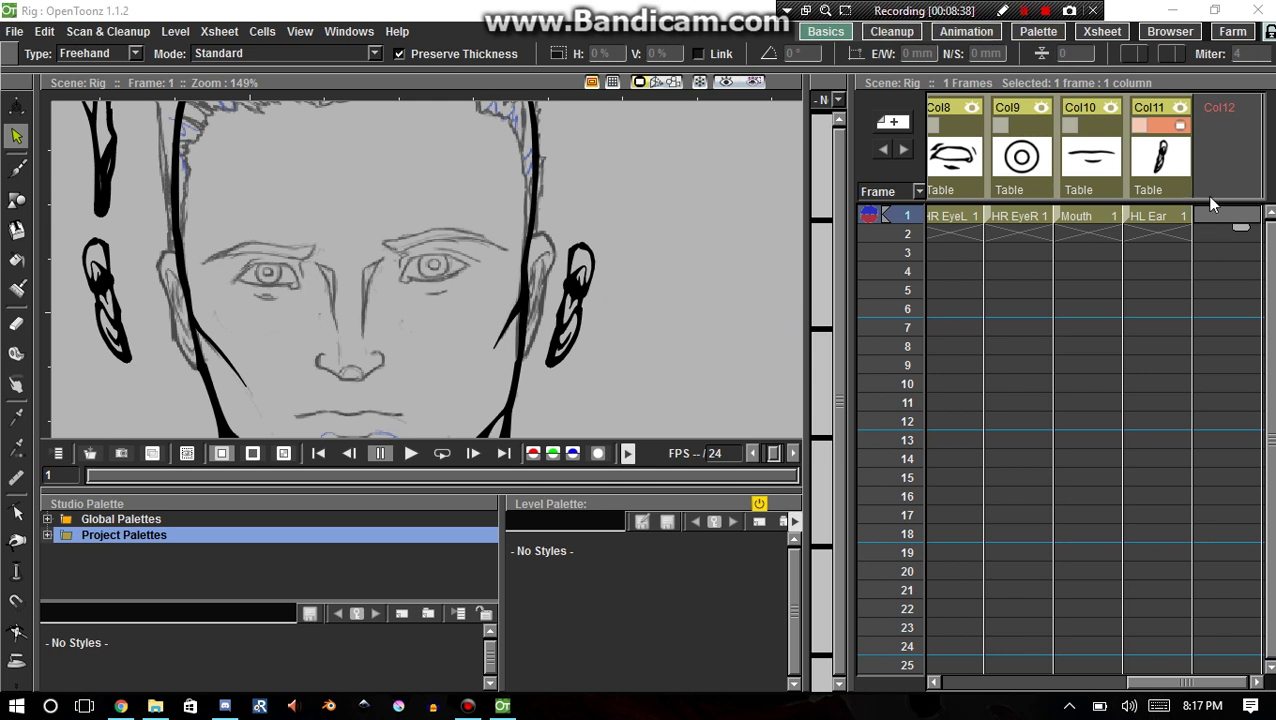
Step: Create a Toonz Vector Level named HR Ear in frame 1 of the twelfth column
right_click(1207, 212)
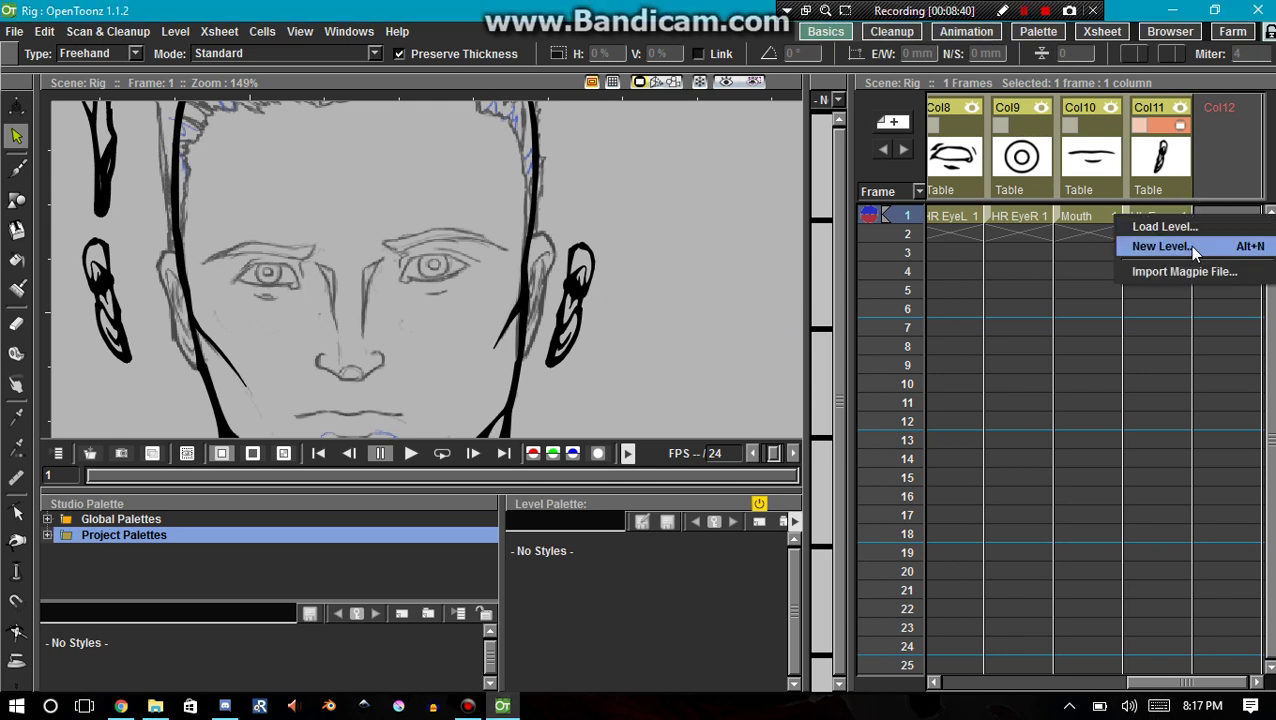
left_click(1188, 245)
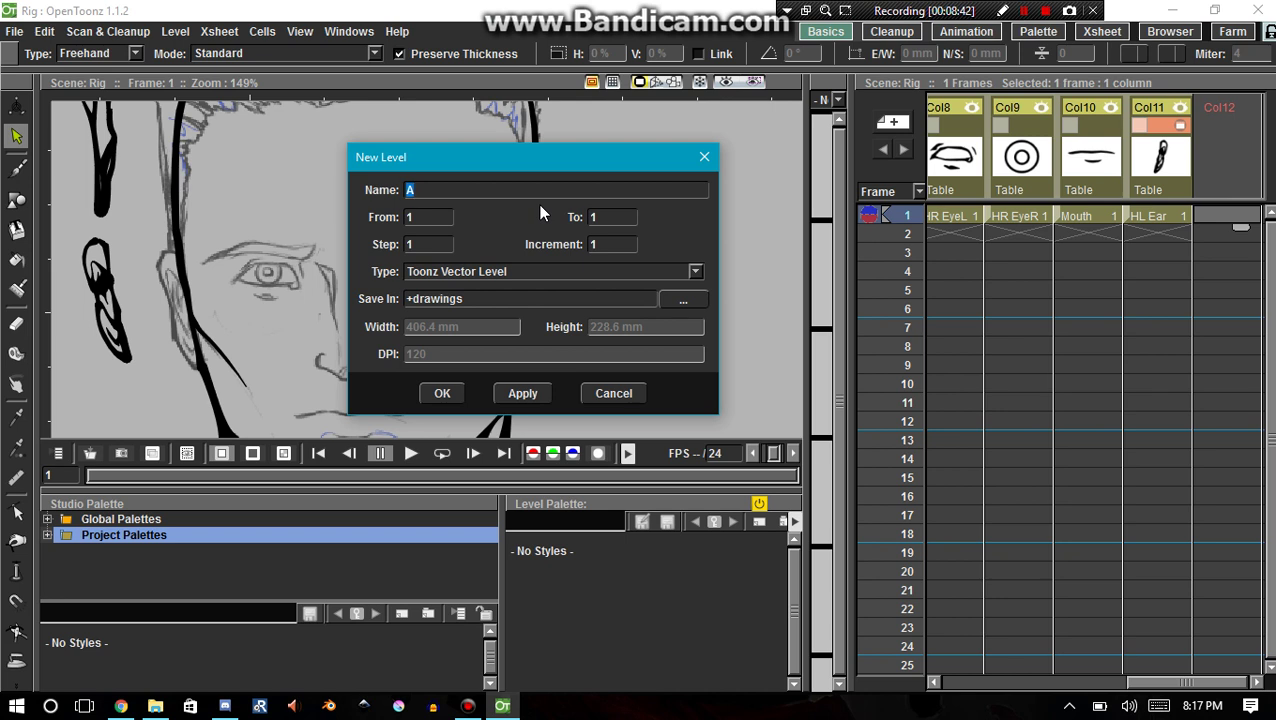
type("HR Ear")
left_click(440, 396)
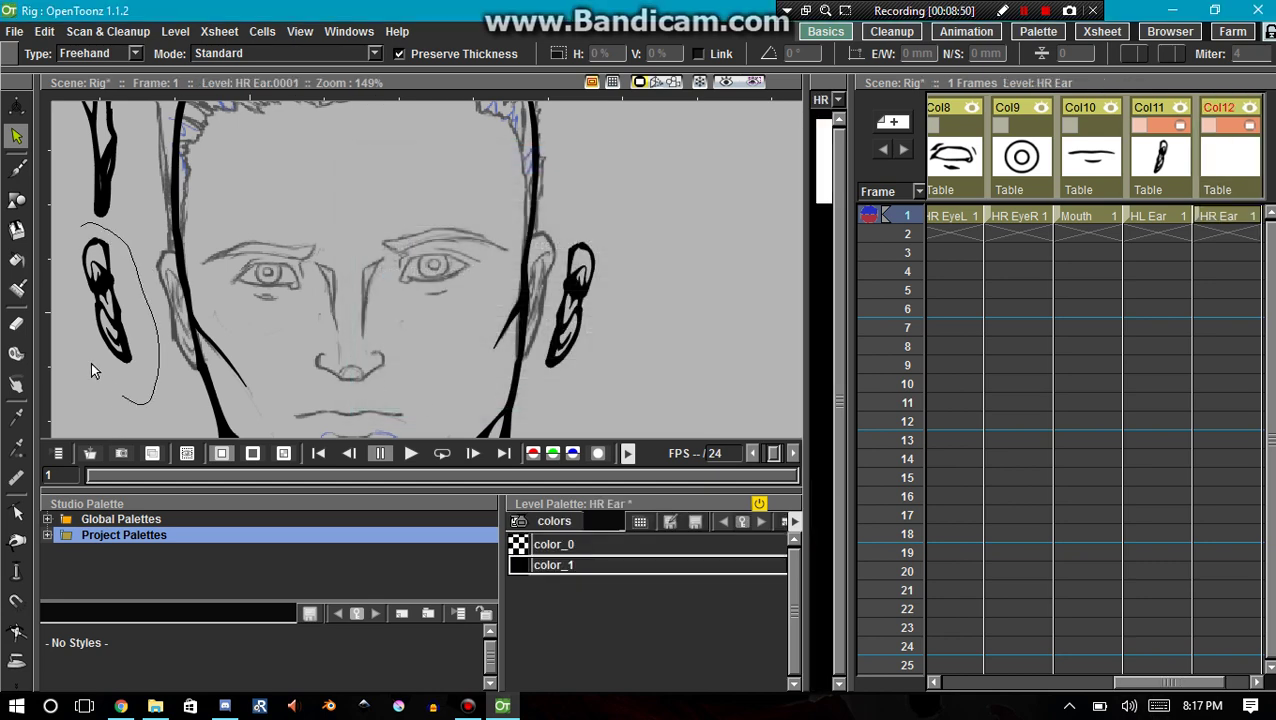
Step: Cut the ear on the viewer's left from the Icarusv drawing and paste it into the HR Ear level
left_click_drag(92, 364, 64, 280)
left_click_drag(1145, 682, 1000, 683)
left_click(1020, 220)
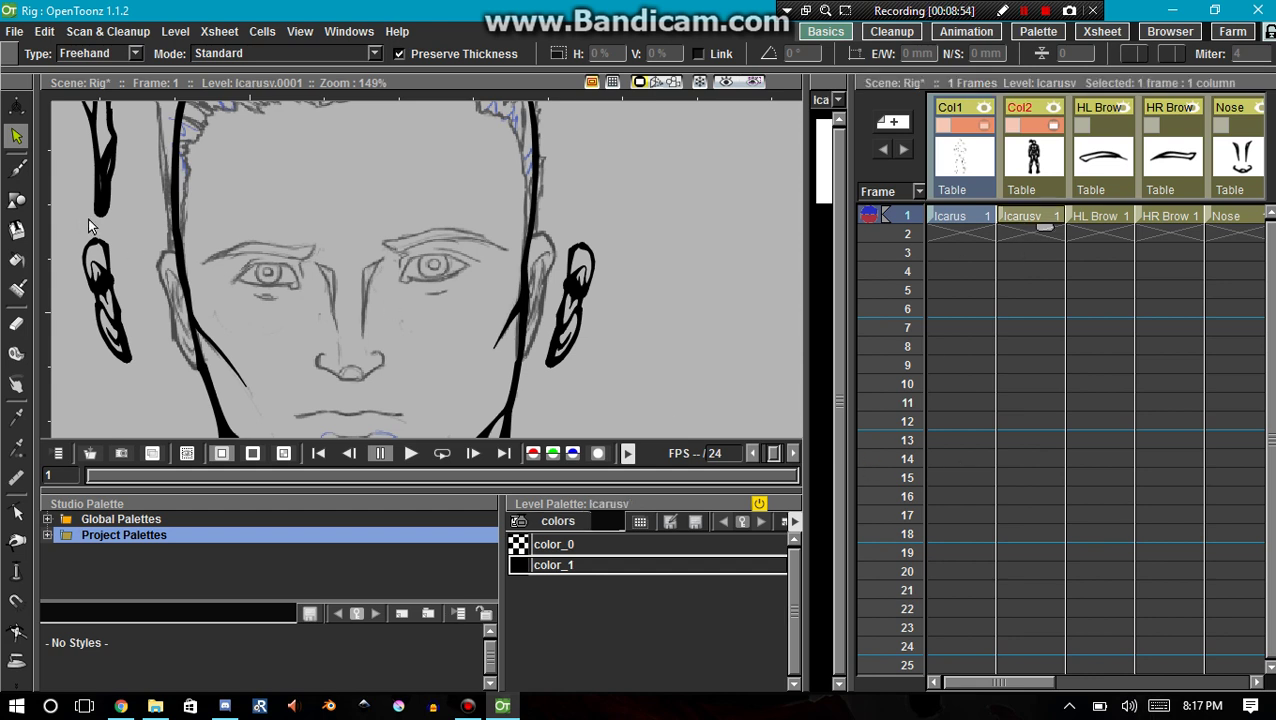
mouse_move(88, 226)
left_mouse_down()
mouse_move(158, 327)
mouse_move(73, 324)
mouse_move(90, 243)
left_mouse_up()
key("ctrl+x")
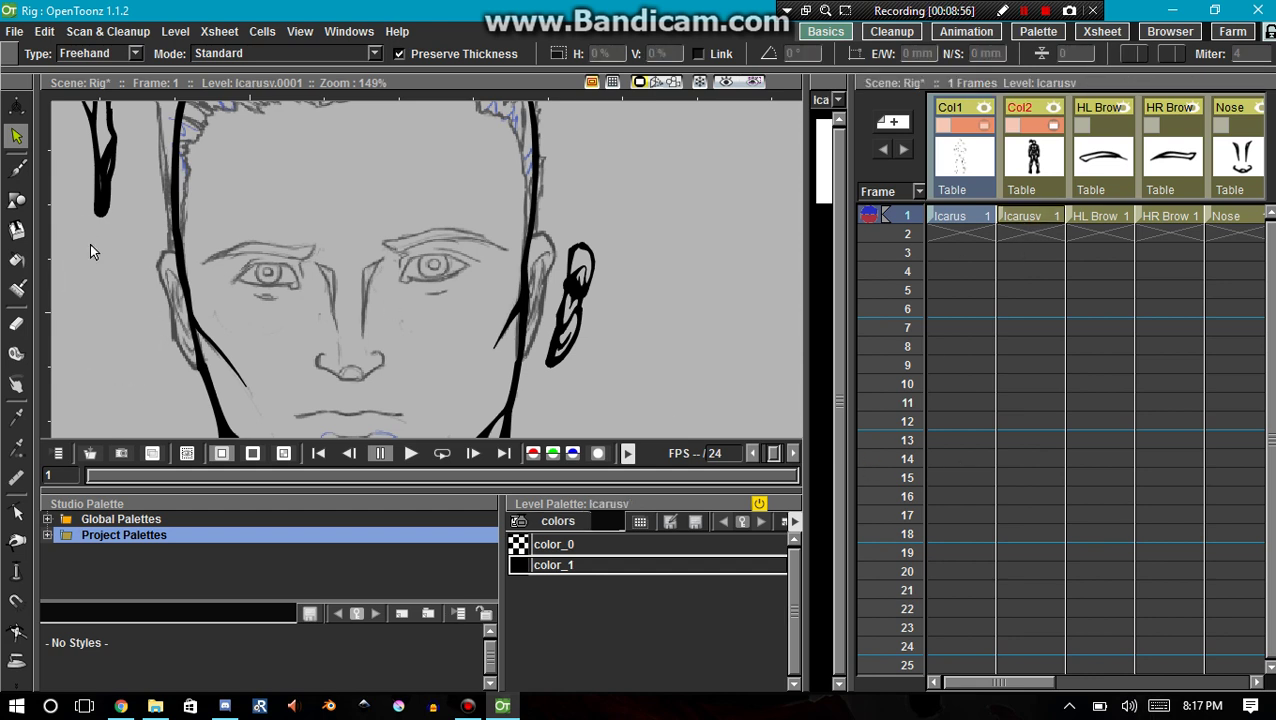
left_click_drag(1003, 683, 1193, 683)
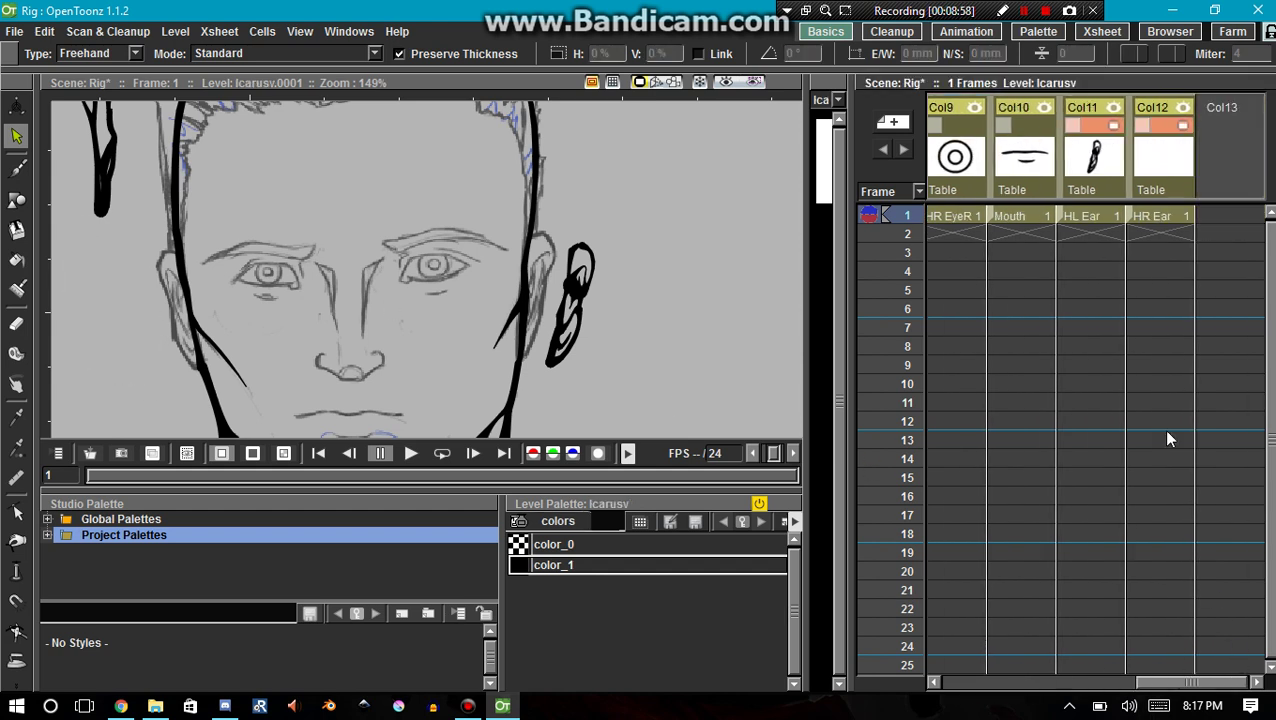
left_click(1147, 214)
key("ctrl+v")
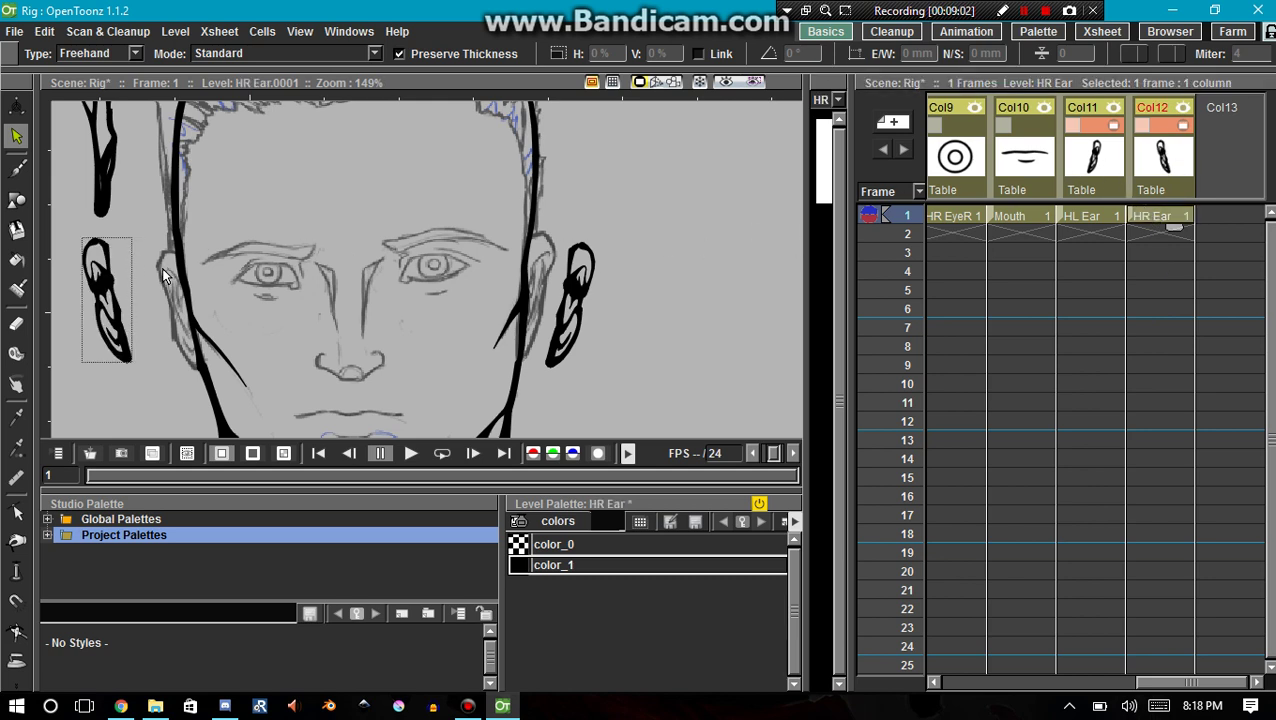
Step: Move the HR Ear drawing onto the sketched ear on the viewer's left of the head
left_click_drag(163, 275, 332, 250)
mouse_move(270, 205)
left_mouse_down()
mouse_move(308, 293)
mouse_move(278, 361)
mouse_move(266, 206)
left_mouse_up()
left_click_drag(285, 277, 342, 284)
scroll(338, 257, "up", 3)
scroll(330, 257, "up", 2)
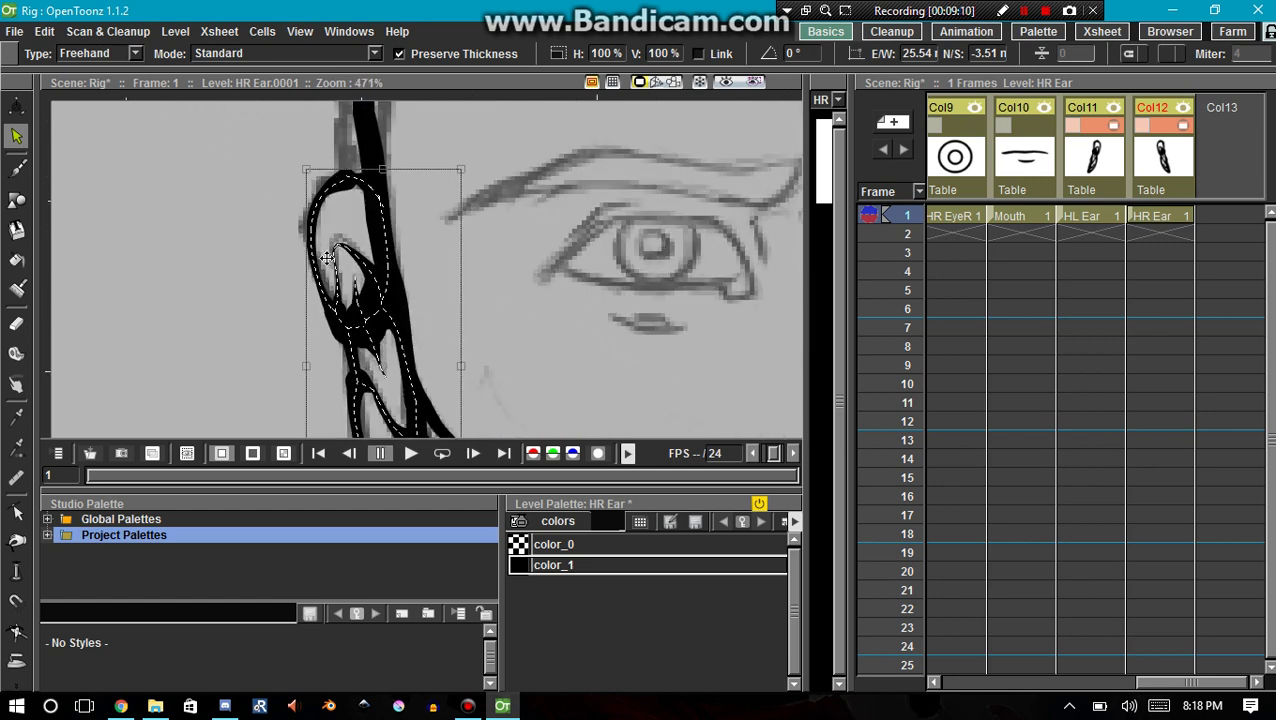
left_click(214, 267)
scroll(199, 251, "down", 5)
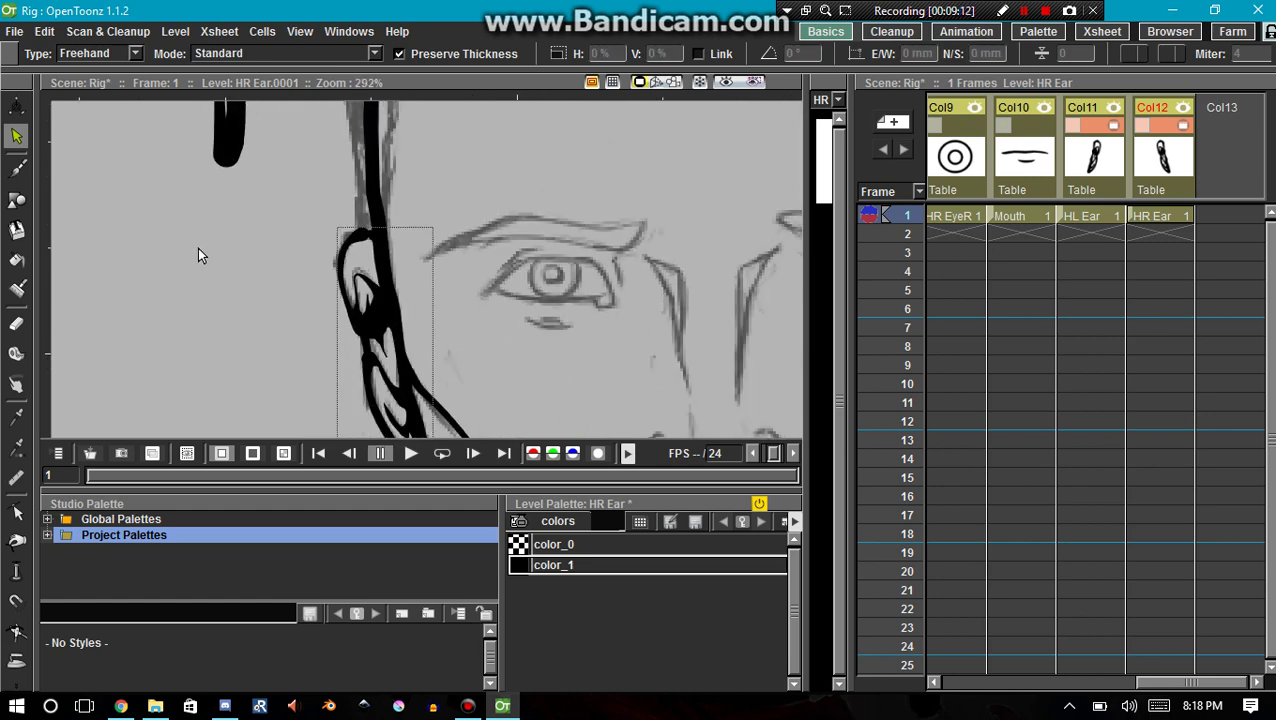
Step: Move the HL Ear drawing onto the sketched ear on the viewer's right of the head
scroll(605, 272, "up", 2)
left_click(1095, 218)
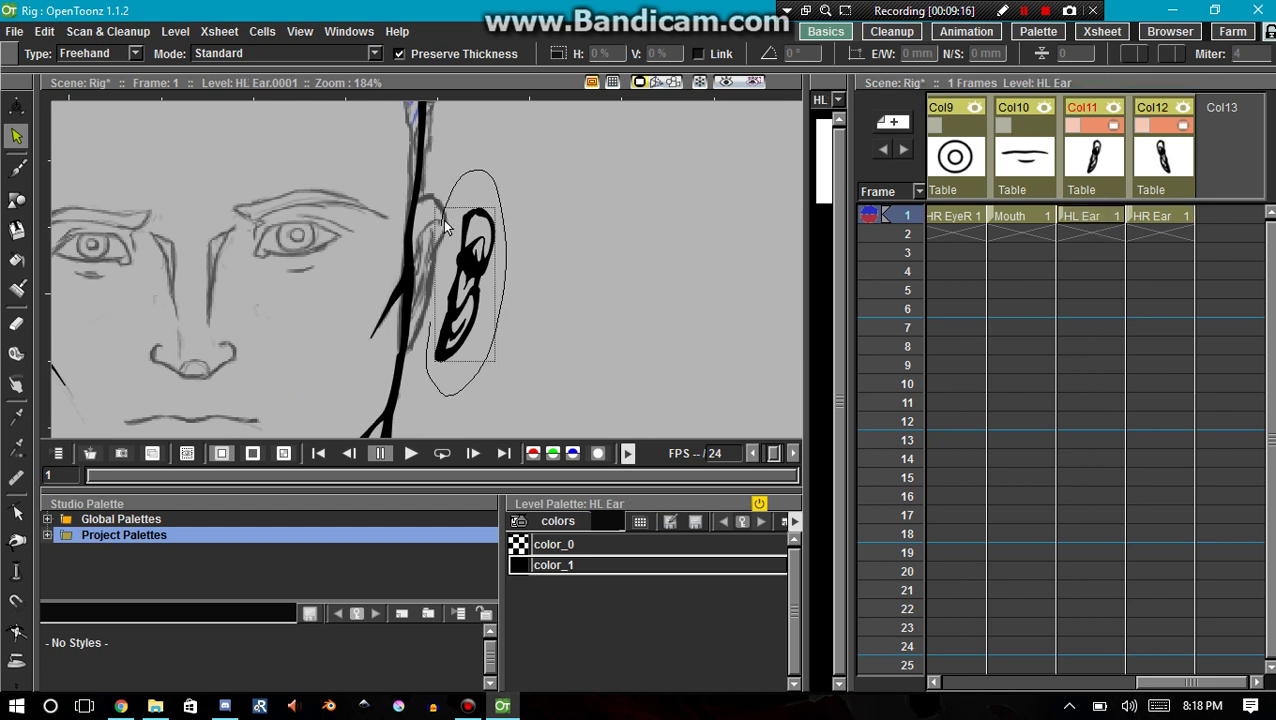
left_click(458, 274)
left_click_drag(458, 274, 409, 261)
left_click_drag(456, 358, 448, 358)
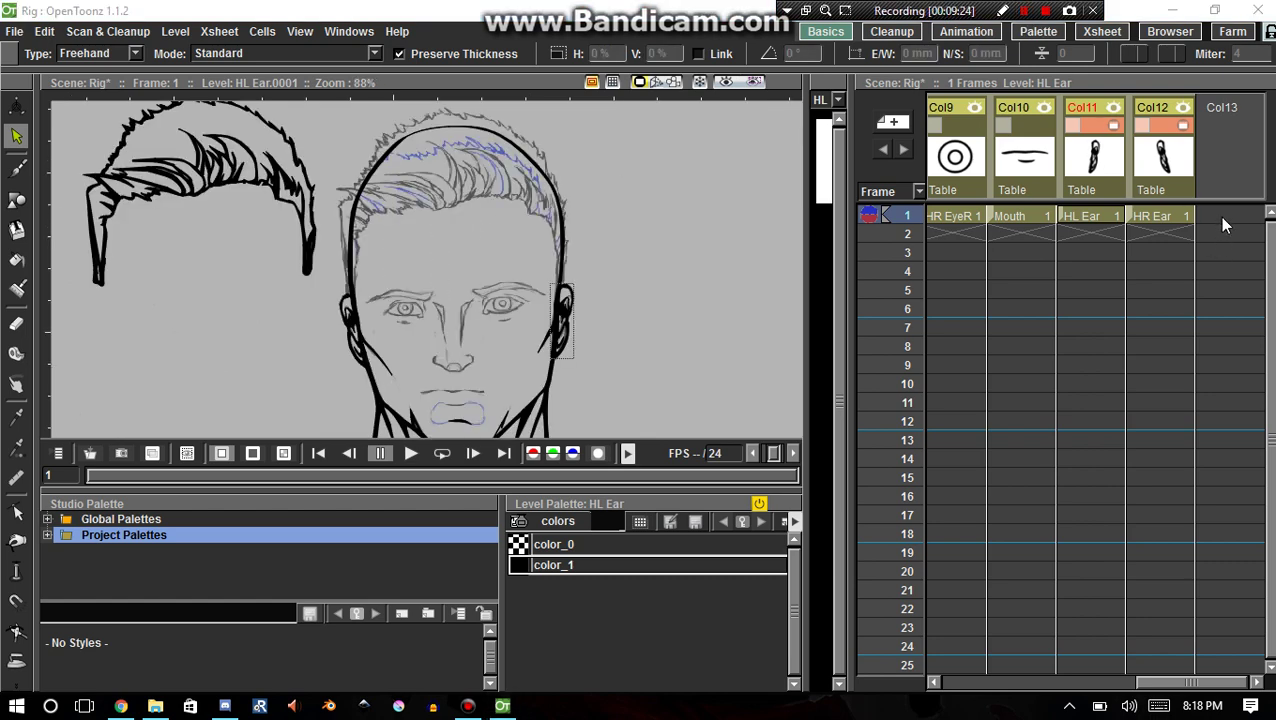
Step: Create a Toonz Vector Level named Hair in frame 1 of the thirteenth column
right_click(1222, 224)
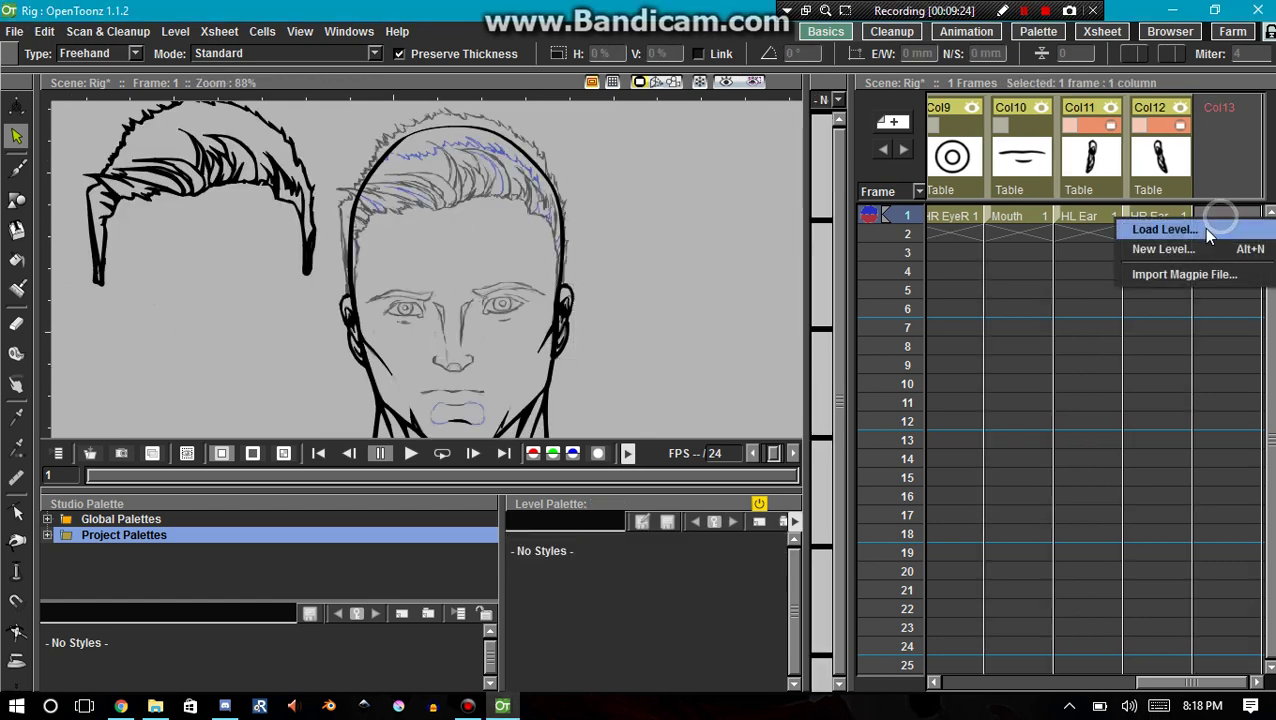
left_click(1184, 248)
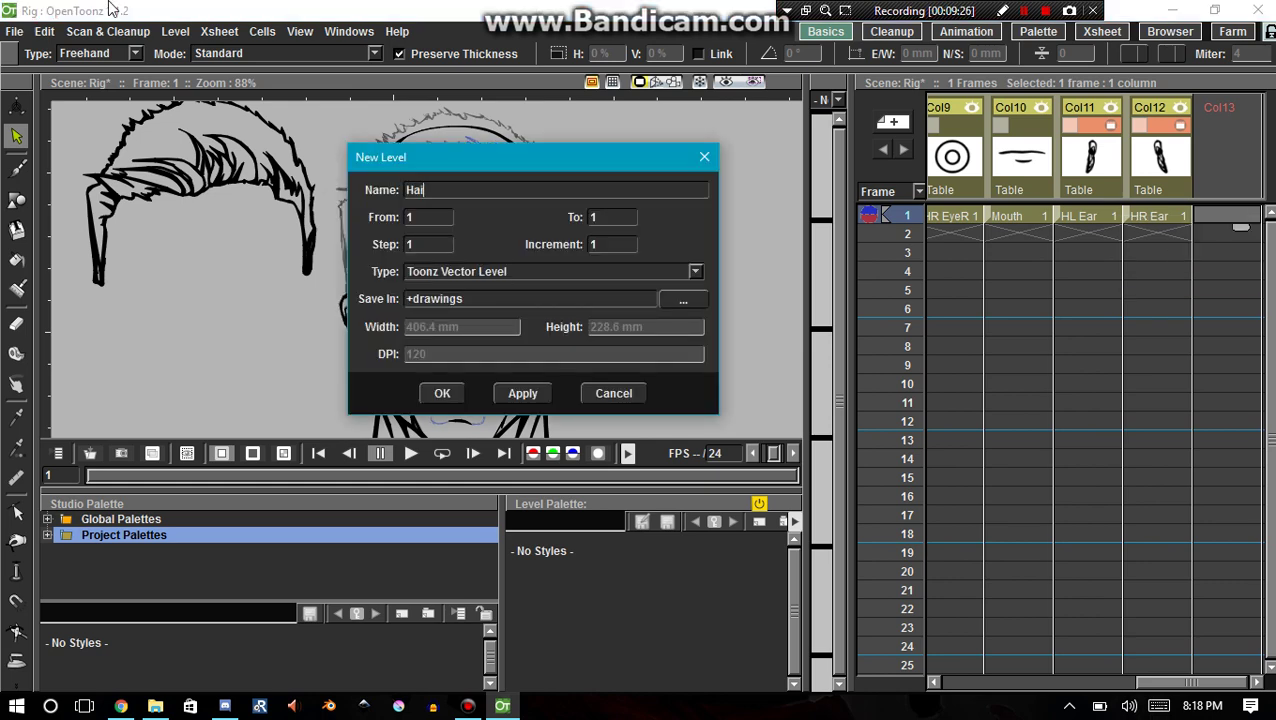
left_click(442, 393)
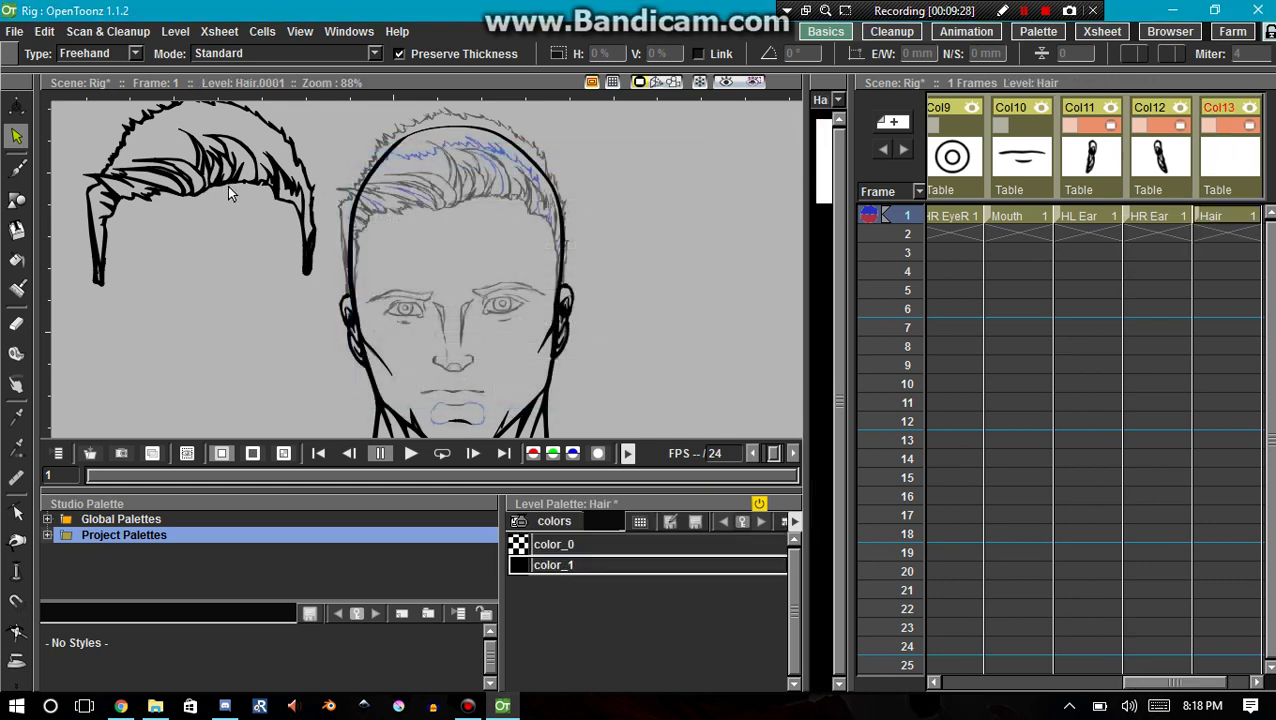
Step: Cut the whole hair outline from the Icarusv drawing and paste it into the Hair level
left_click_drag(1152, 682, 890, 684)
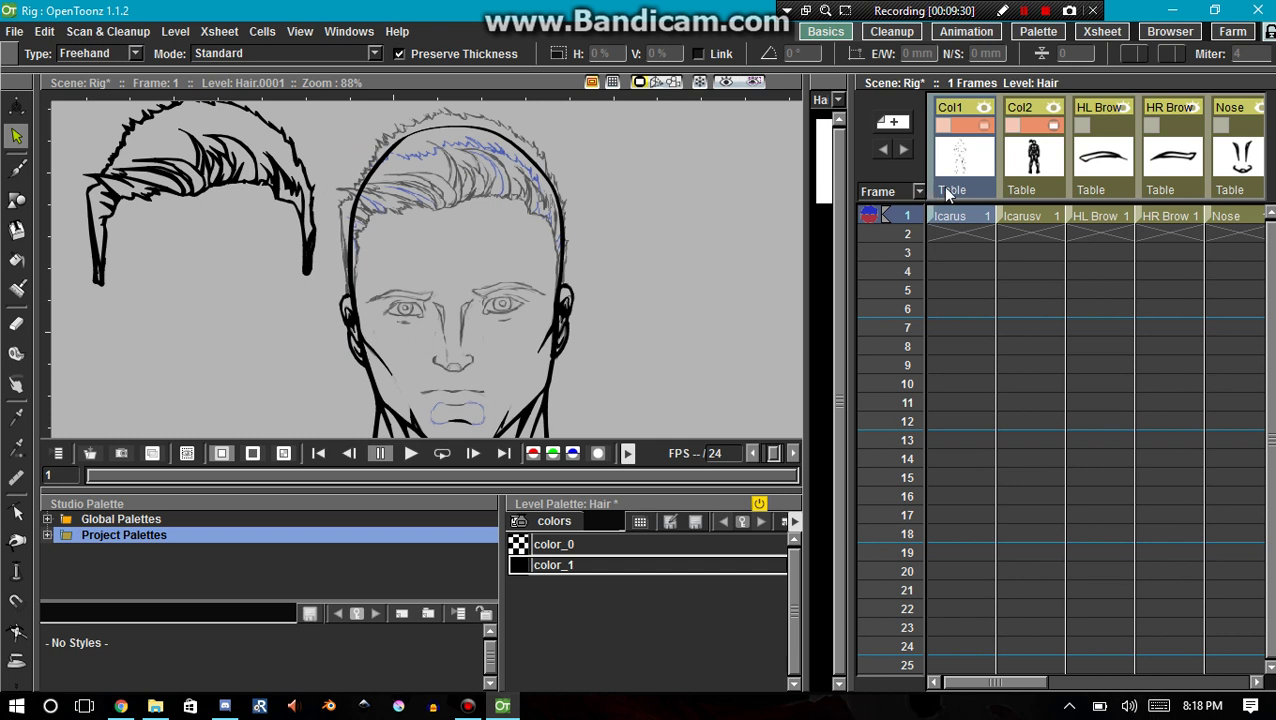
left_click(1030, 218)
mouse_move(85, 163)
left_mouse_down()
mouse_move(129, 88)
mouse_move(268, 84)
left_mouse_up()
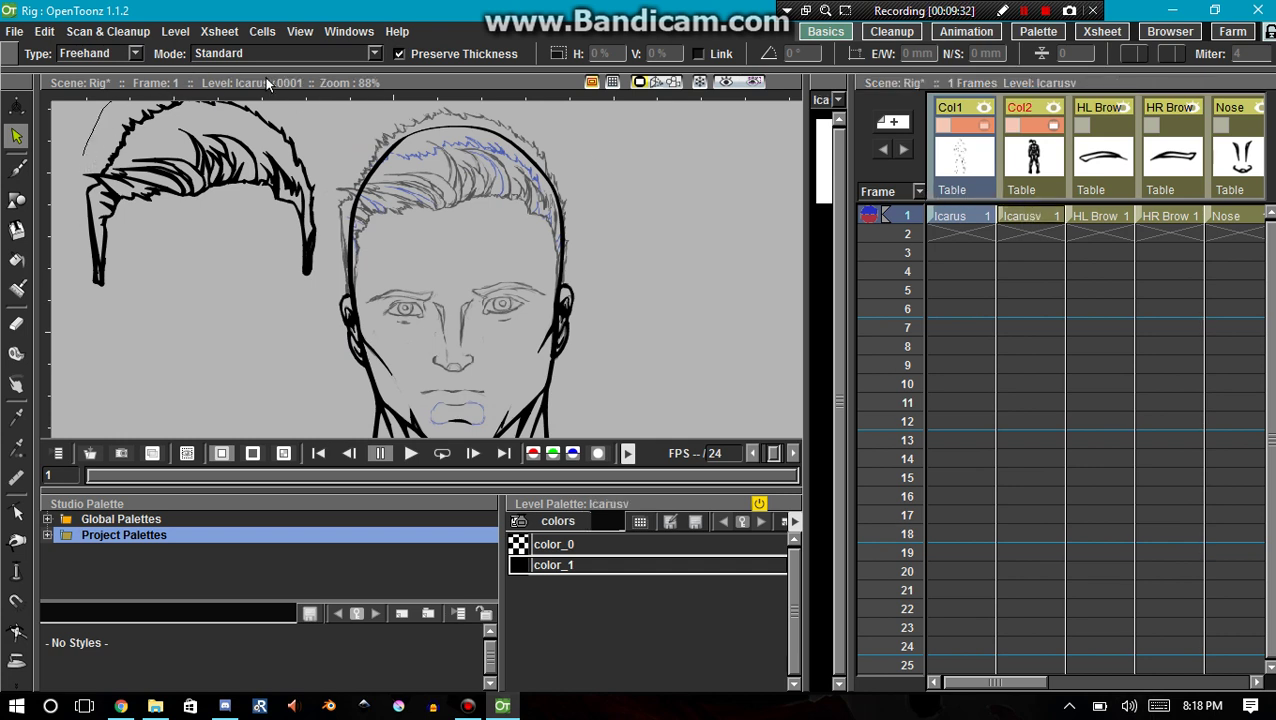
mouse_move(321, 205)
left_mouse_down()
mouse_move(126, 316)
mouse_move(56, 275)
mouse_move(110, 102)
left_mouse_up()
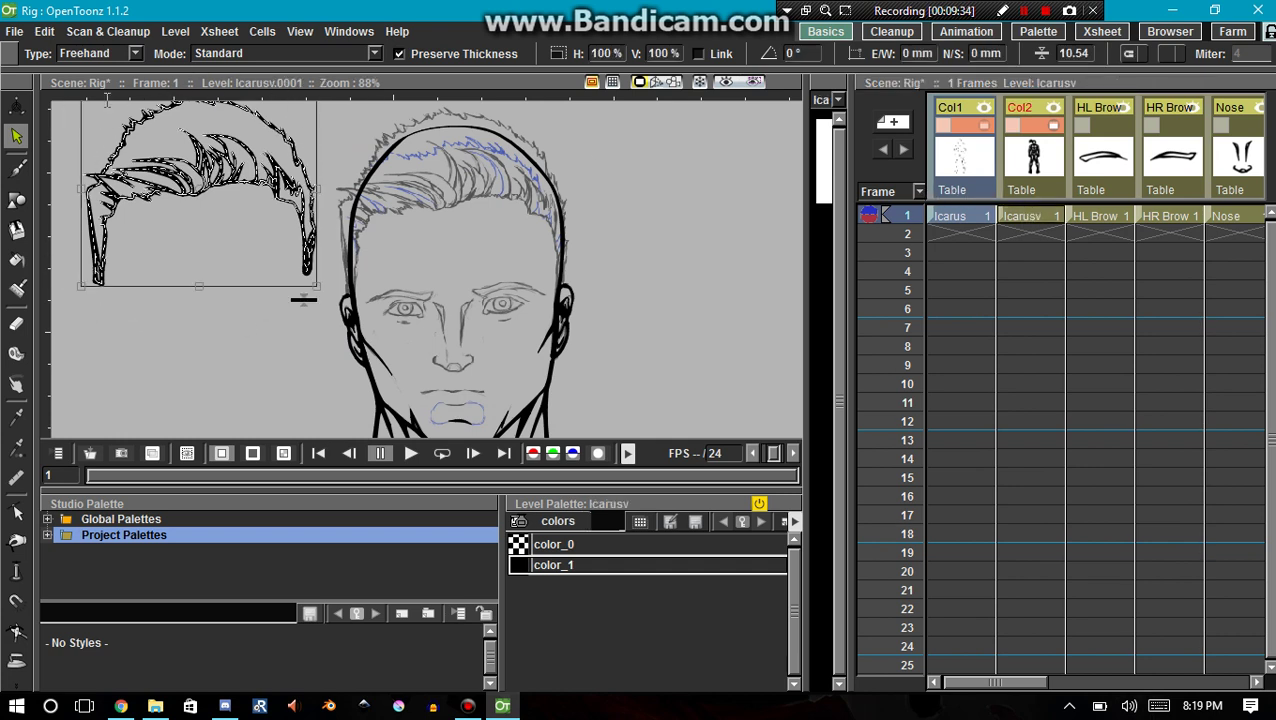
key("ctrl+x")
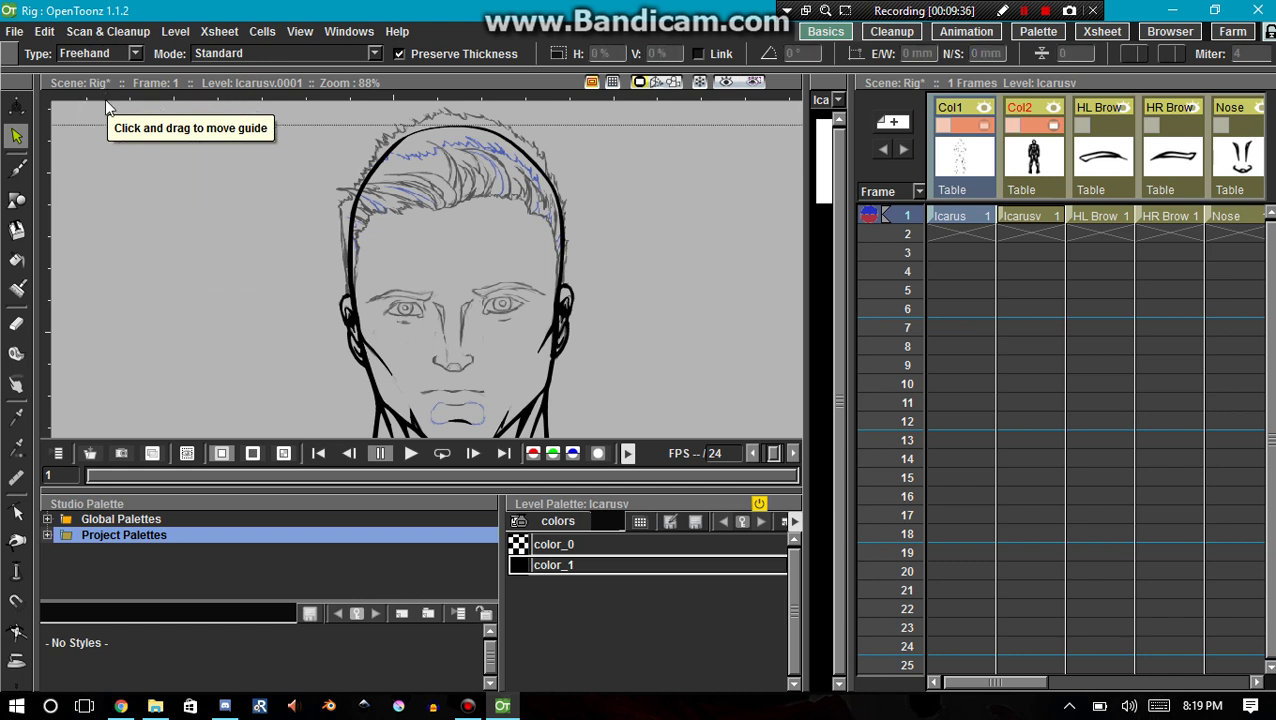
left_click_drag(993, 682, 1204, 668)
left_click(1150, 216)
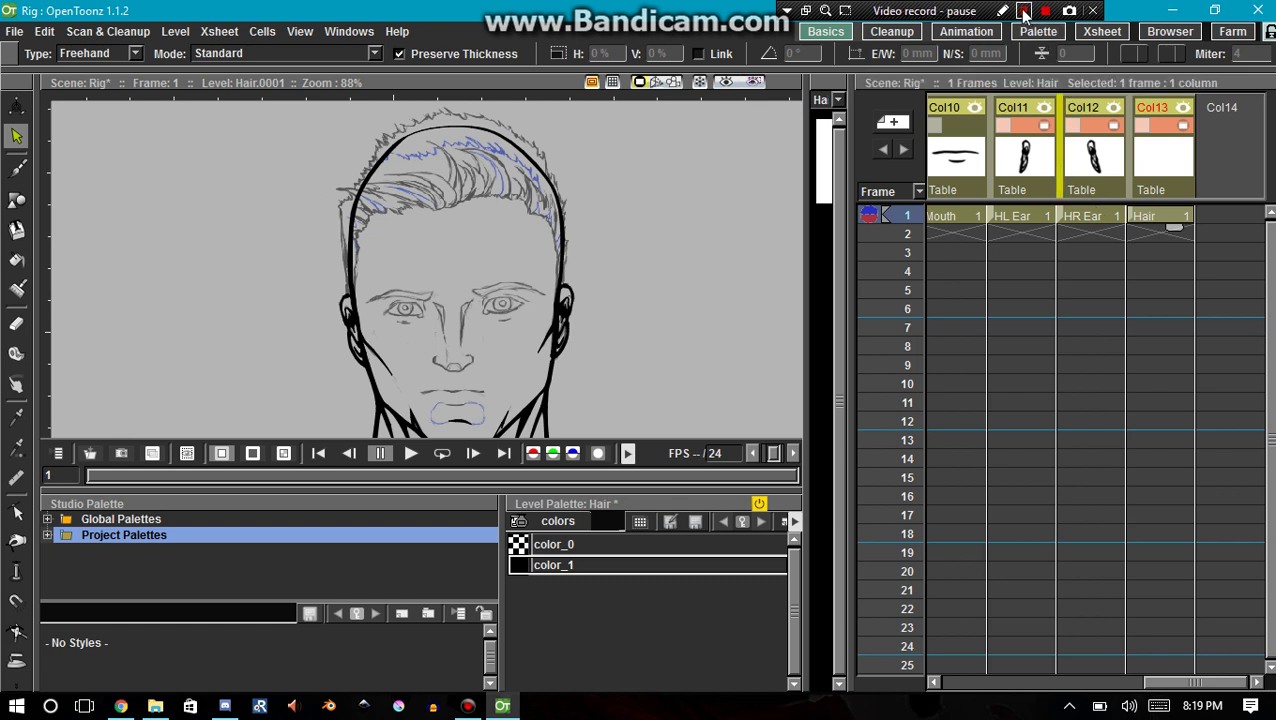
key("ctrl+z")
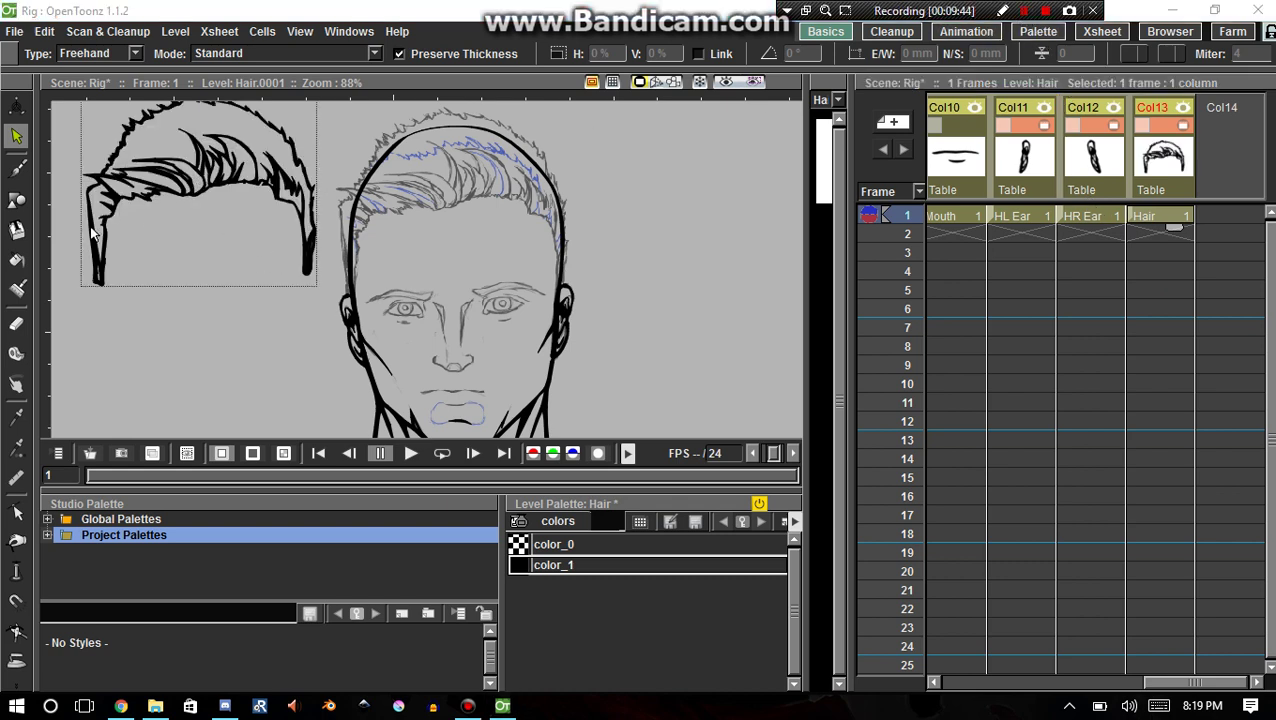
Step: Move the whole Hair drawing onto the head, aligning it with the sketched hair
left_click(61, 169)
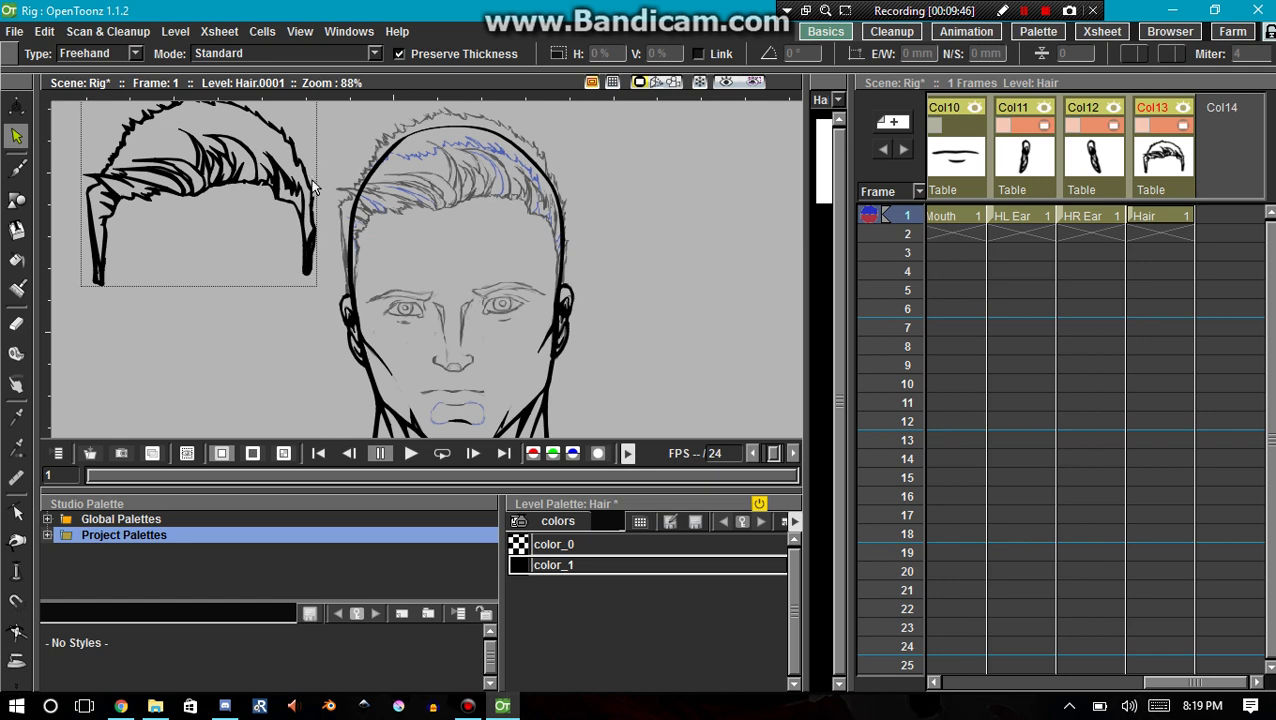
mouse_move(73, 205)
left_mouse_down()
mouse_move(367, 253)
mouse_move(367, 186)
left_mouse_up()
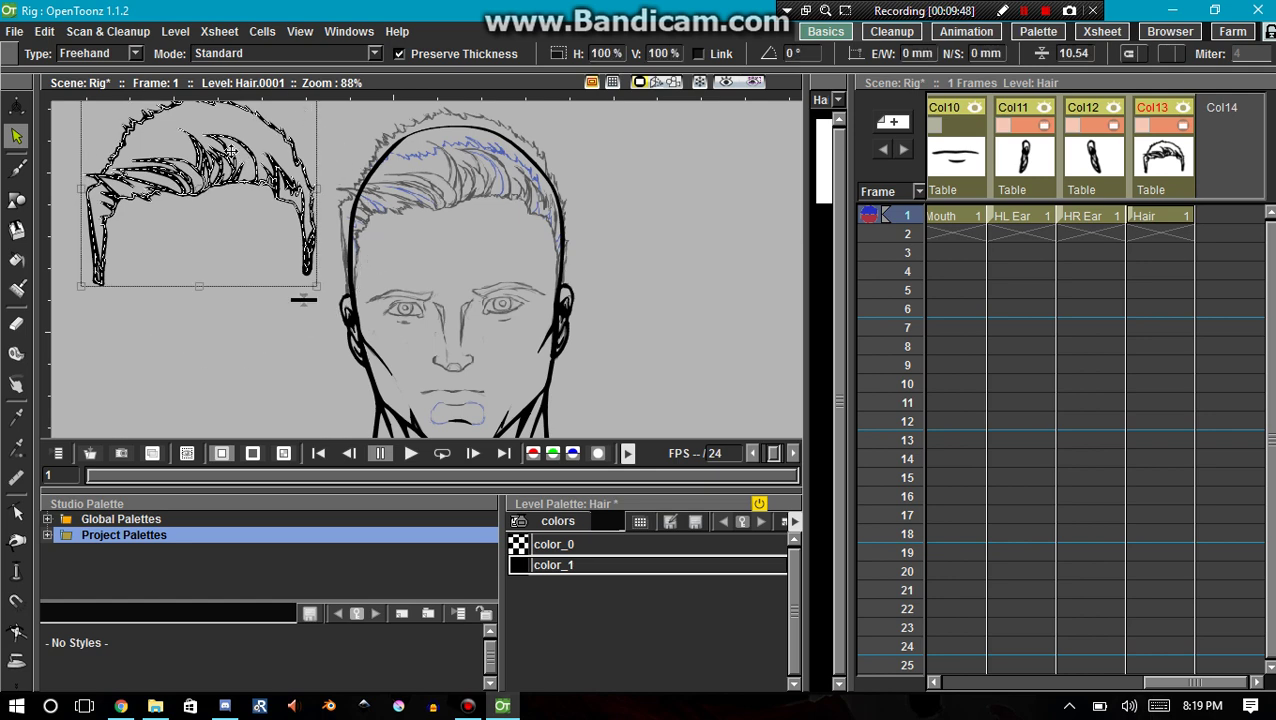
mouse_move(212, 162)
left_mouse_down()
mouse_move(432, 157)
mouse_move(452, 171)
left_mouse_up()
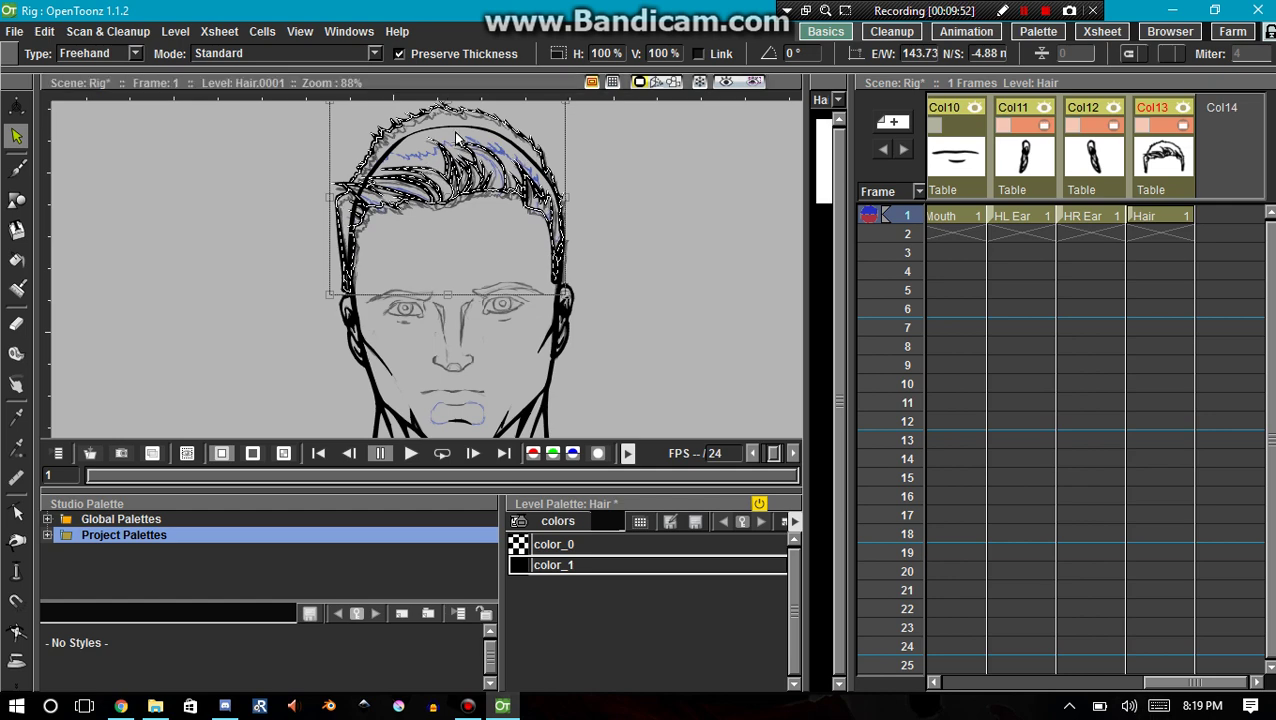
scroll(440, 113, "up", 4)
scroll(410, 118, "up", 1)
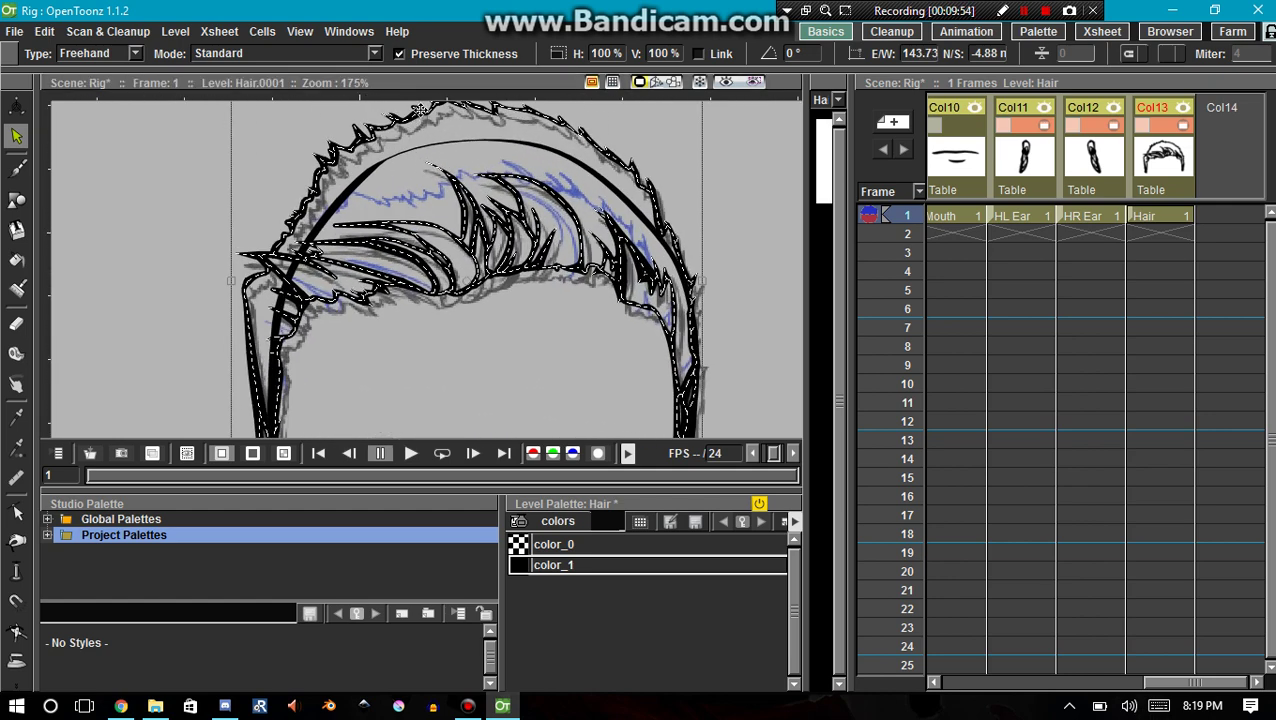
left_click_drag(418, 109, 425, 120)
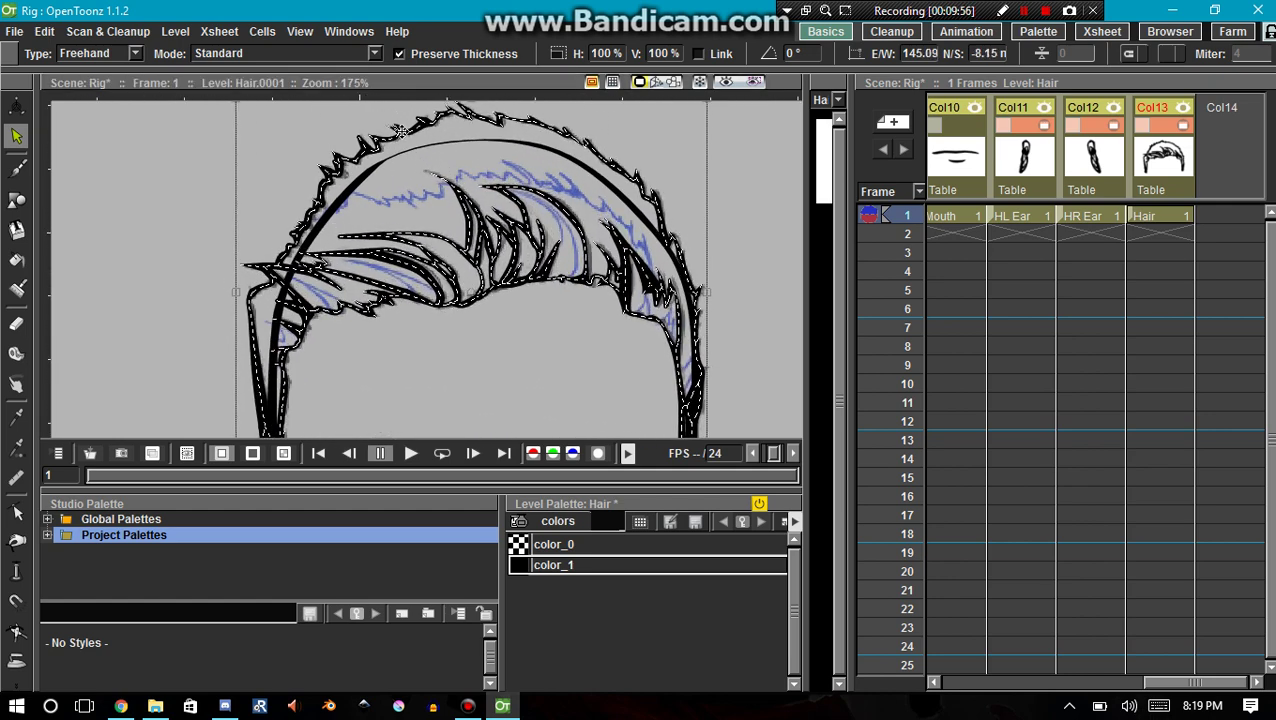
left_click(276, 149)
scroll(222, 306, "down", 5)
key("space")
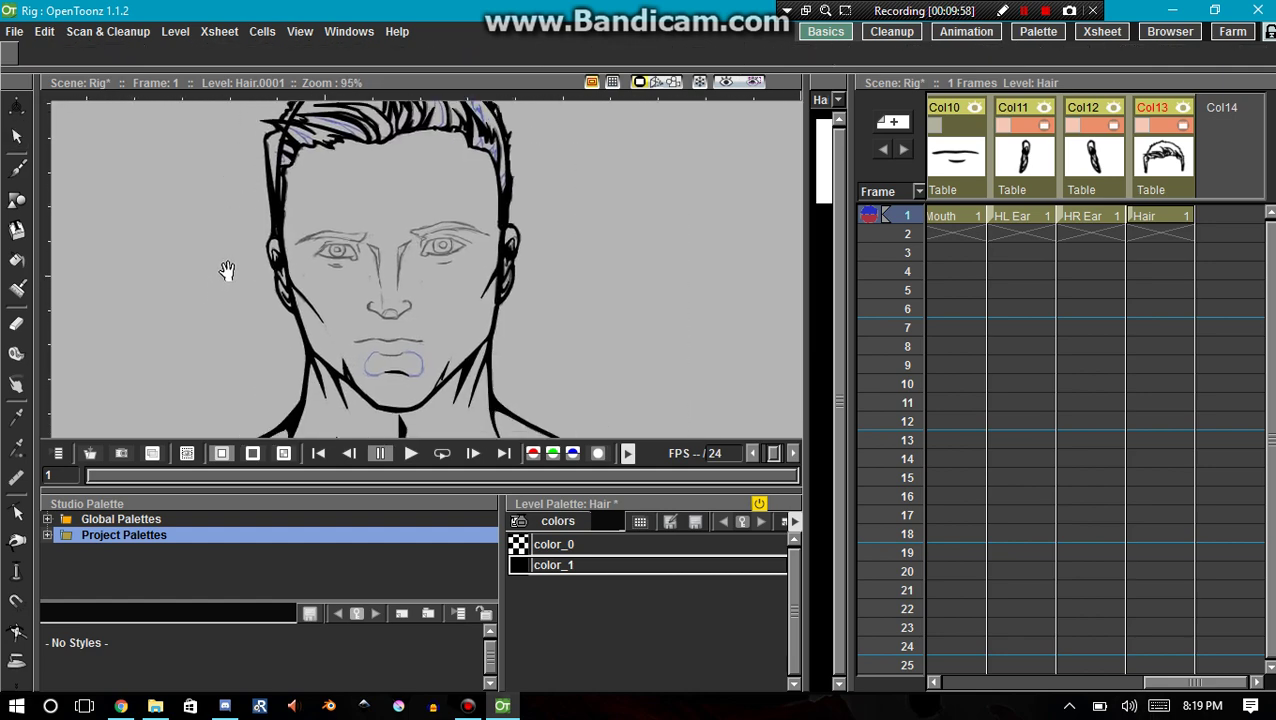